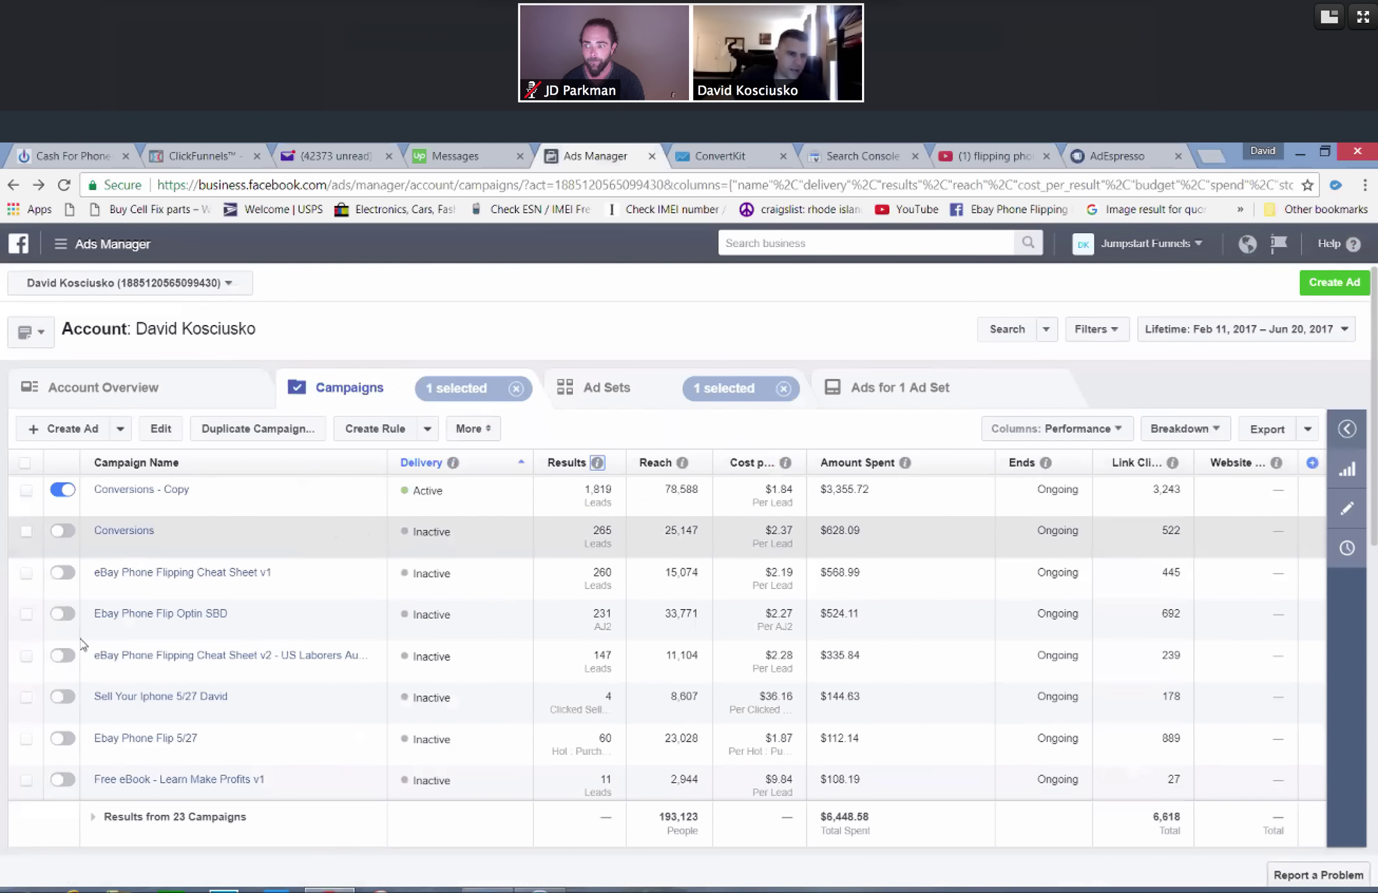
Open the Conversions - Copy campaign and display the ads in its Tai Gary Grant US - M - 18-23 - Copy ad set
scroll(118, 682, "down", 4)
scroll(116, 710, "up", 4)
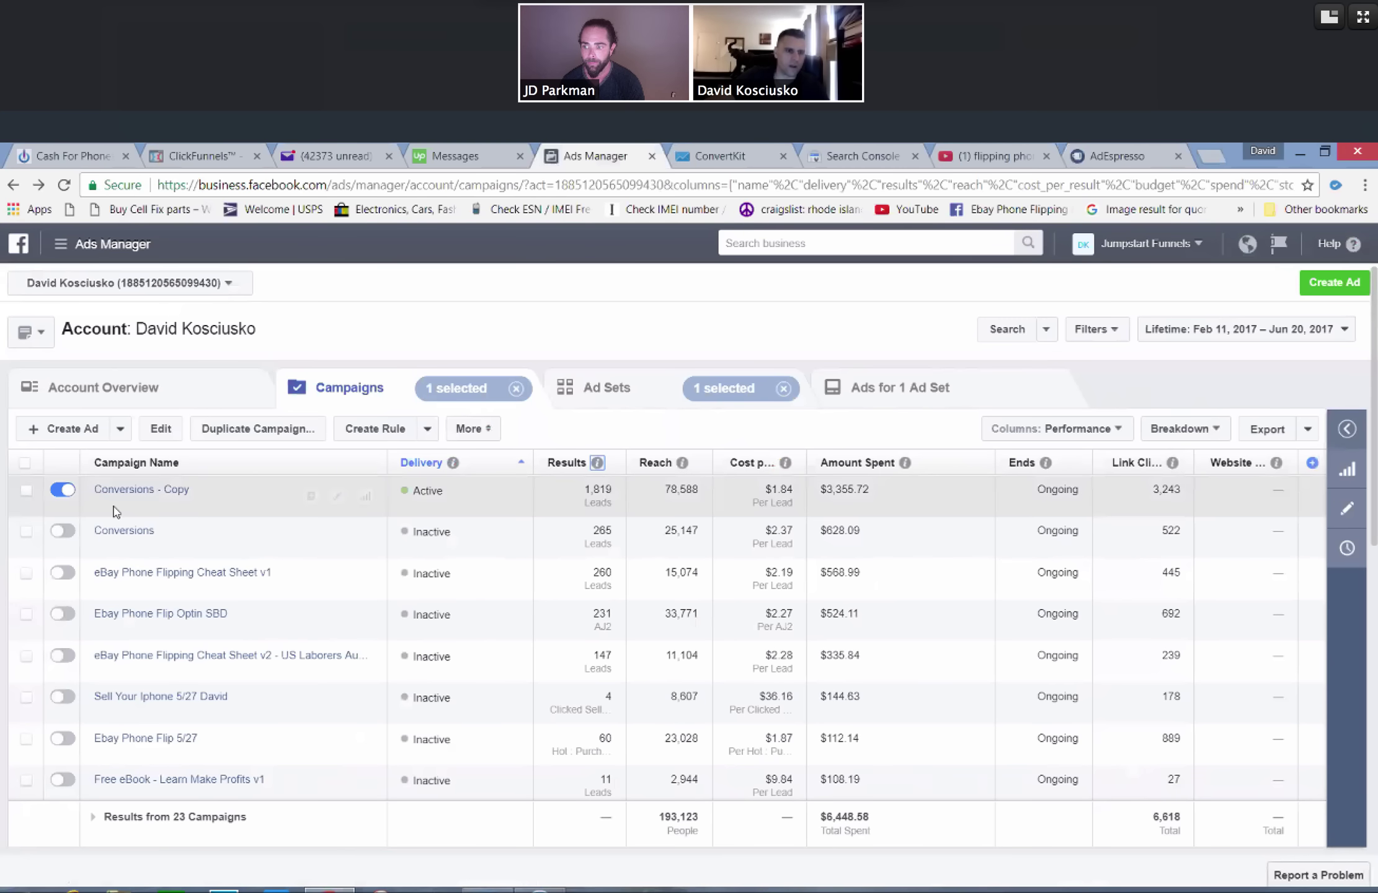
left_click(130, 492)
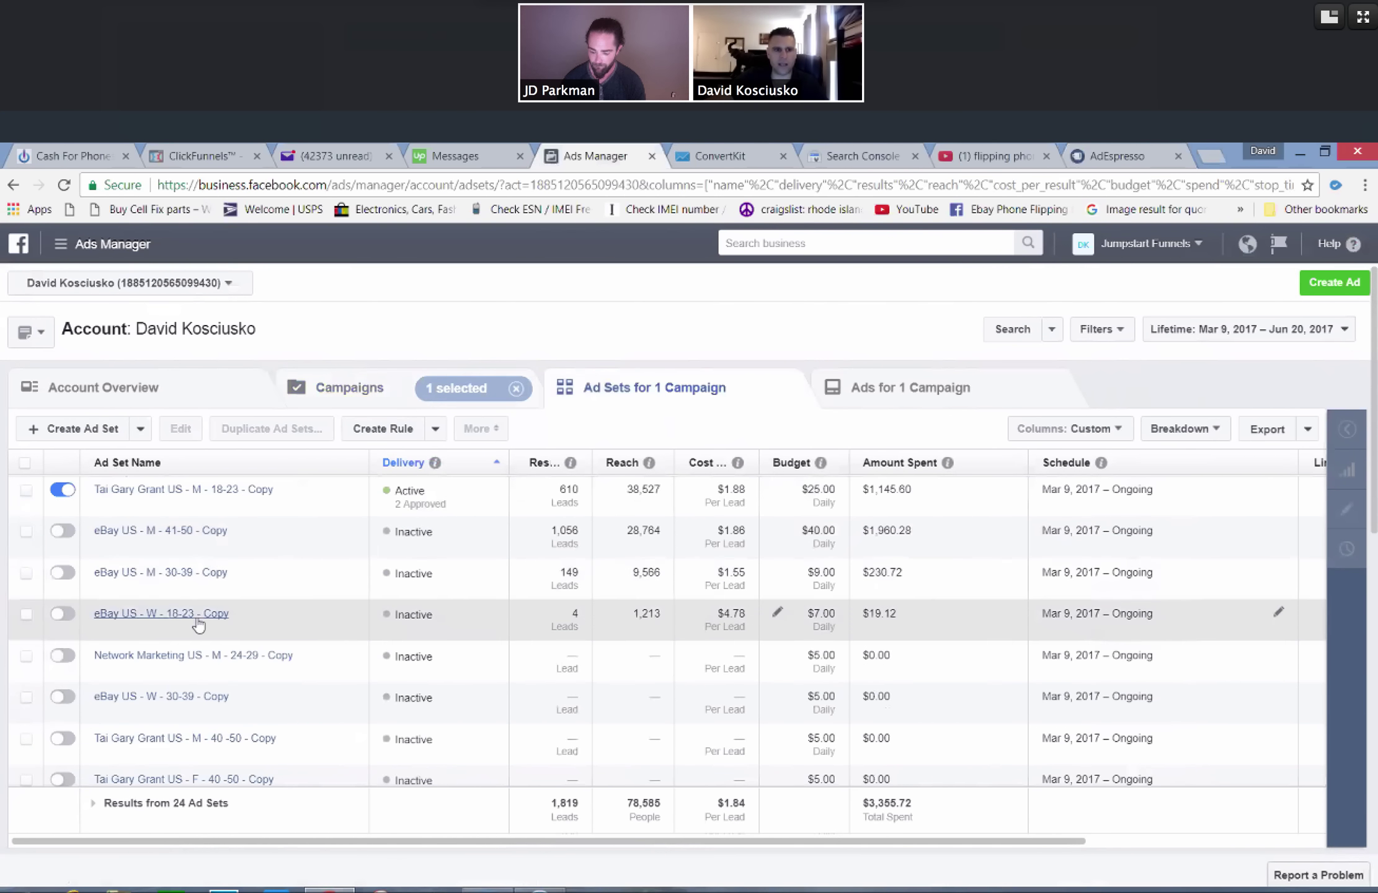
scroll(193, 546, "down", 2)
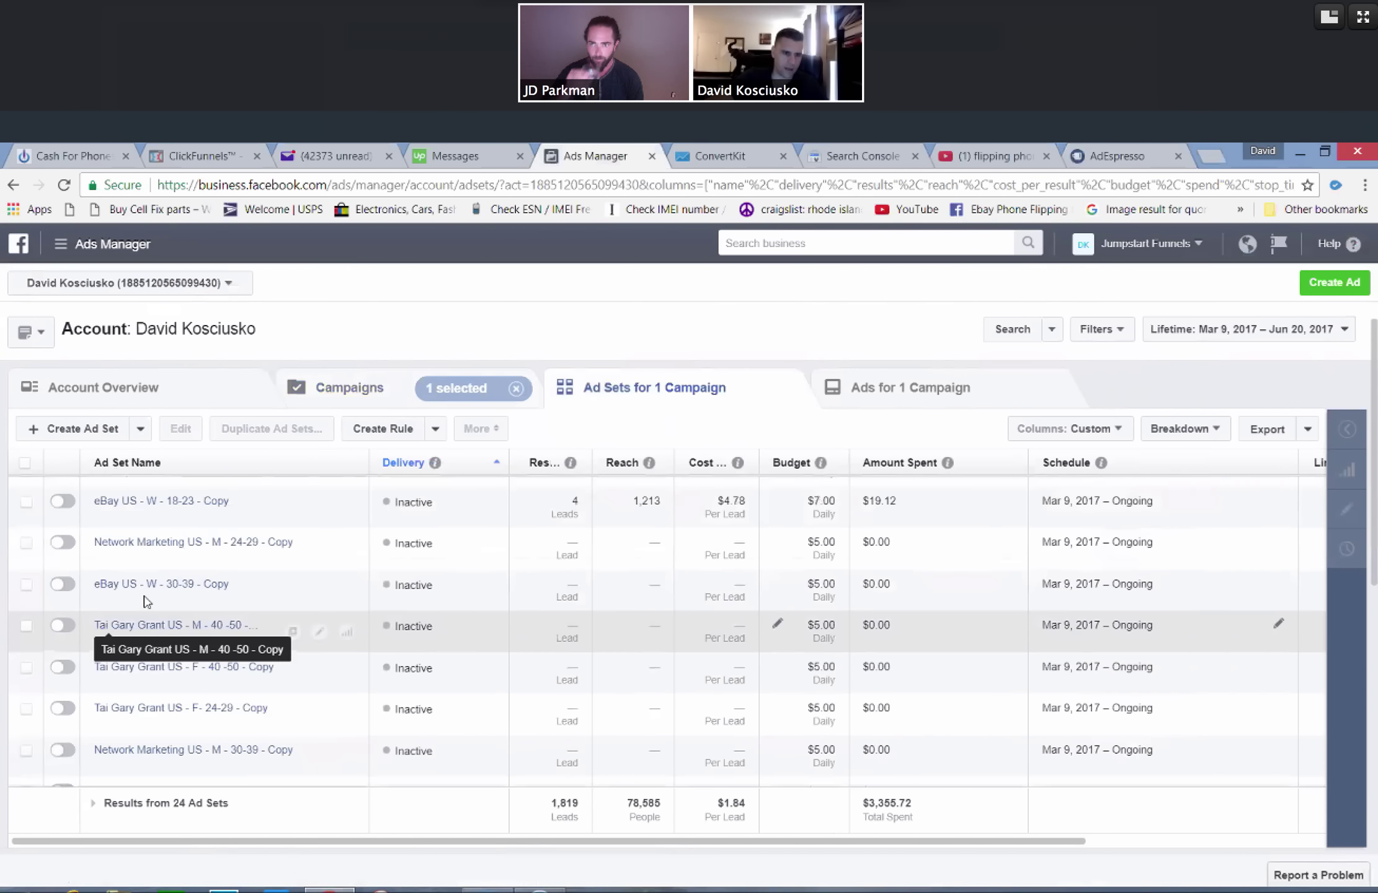
scroll(168, 620, "up", 2)
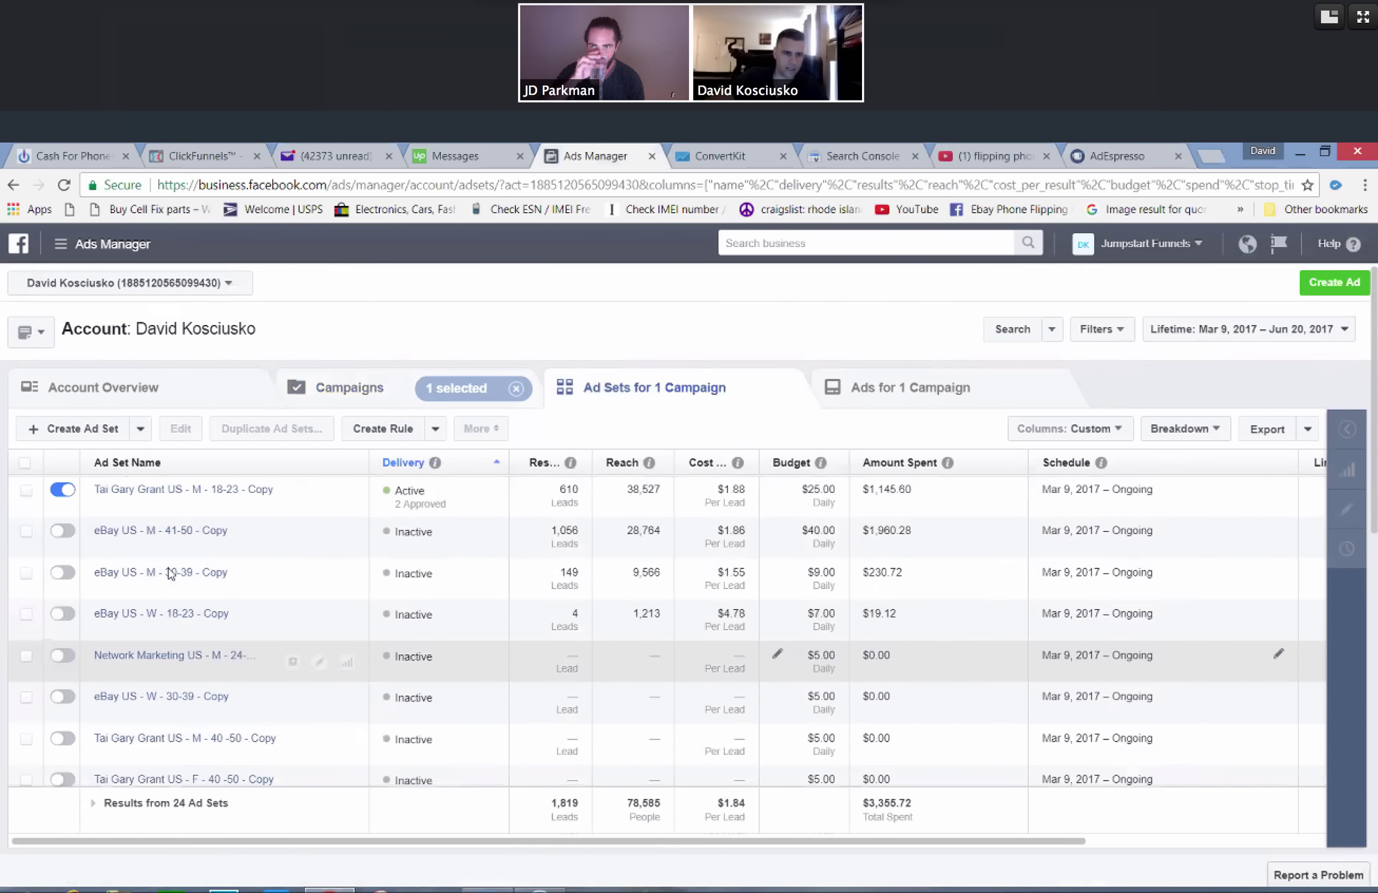
left_click(149, 490)
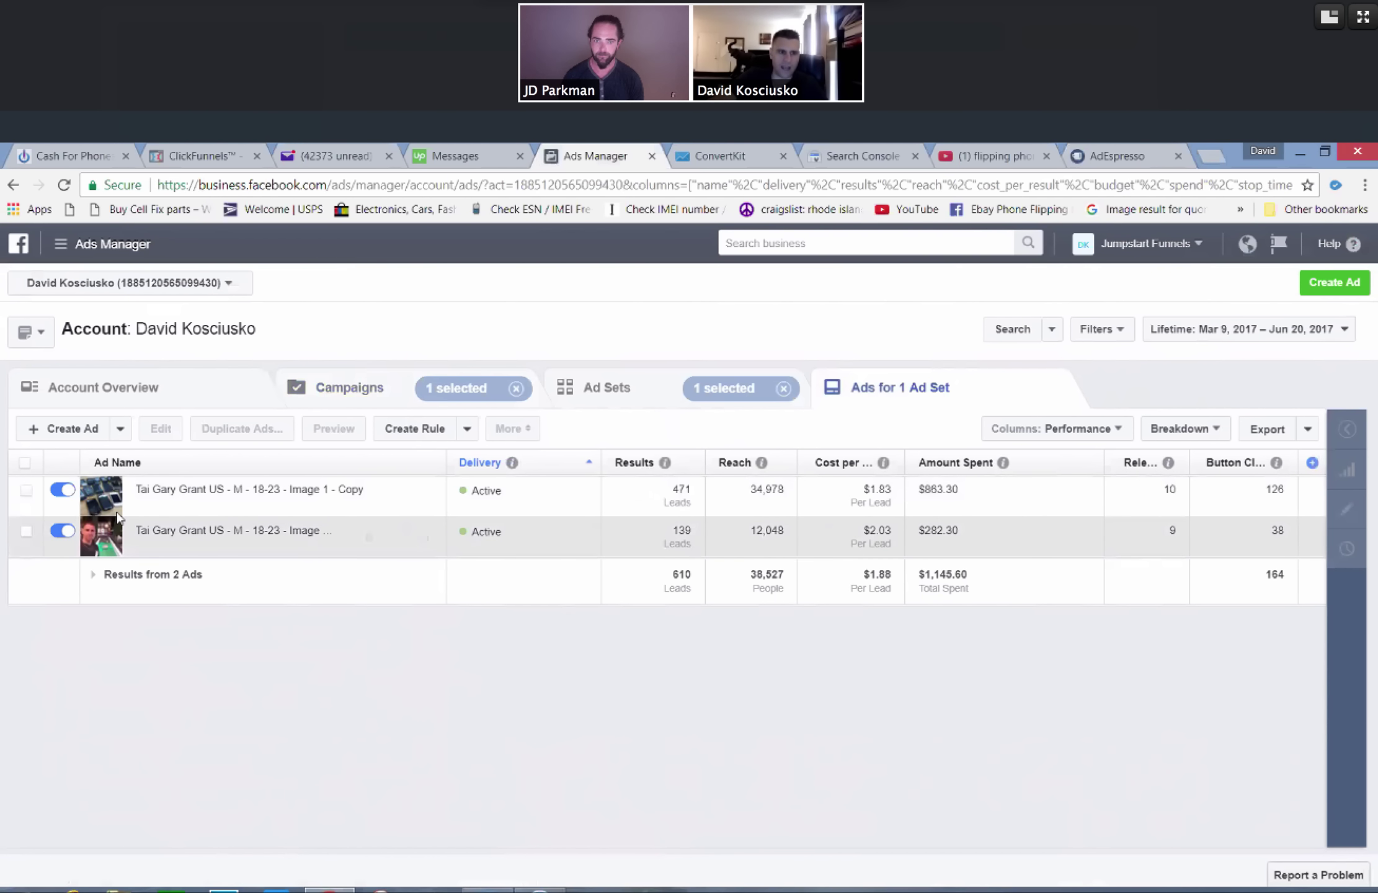
Open the Image 1 ad in the editor, review its news feed preview and creative settings, and close it without saving
left_click(397, 498)
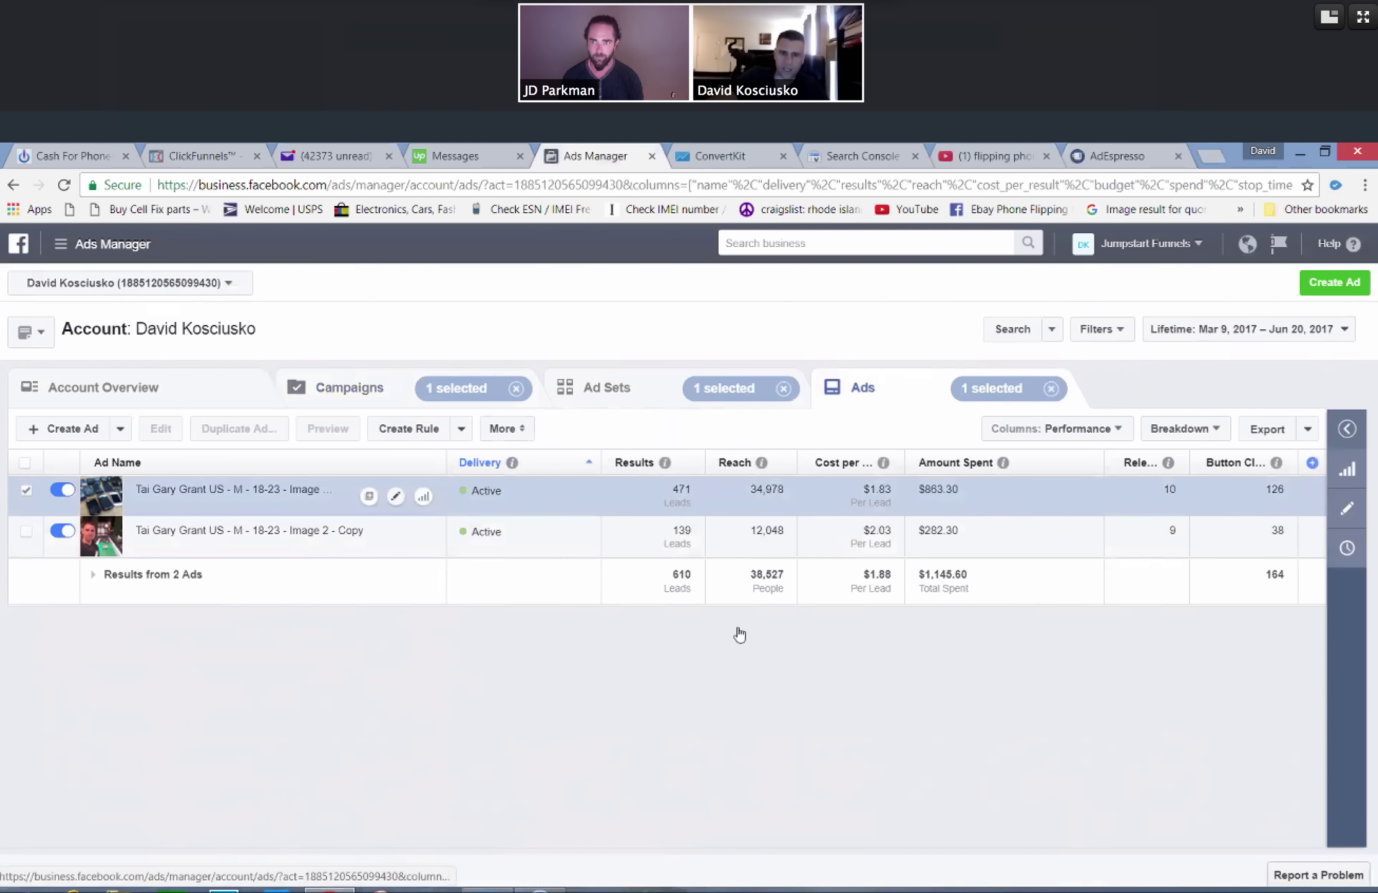
scroll(1086, 648, "down", 4)
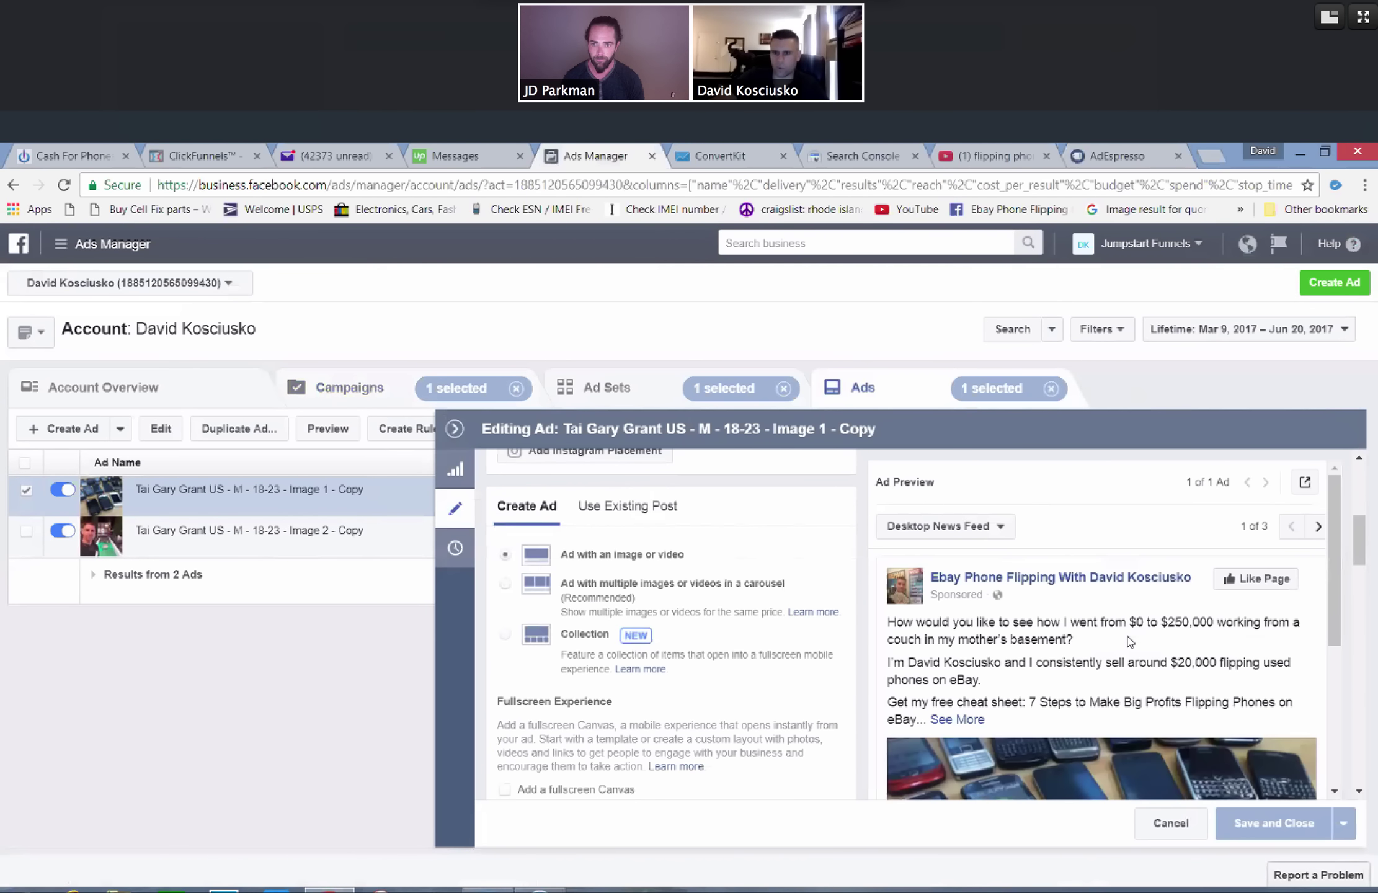
scroll(1129, 641, "down", 4)
scroll(1064, 662, "up", 1)
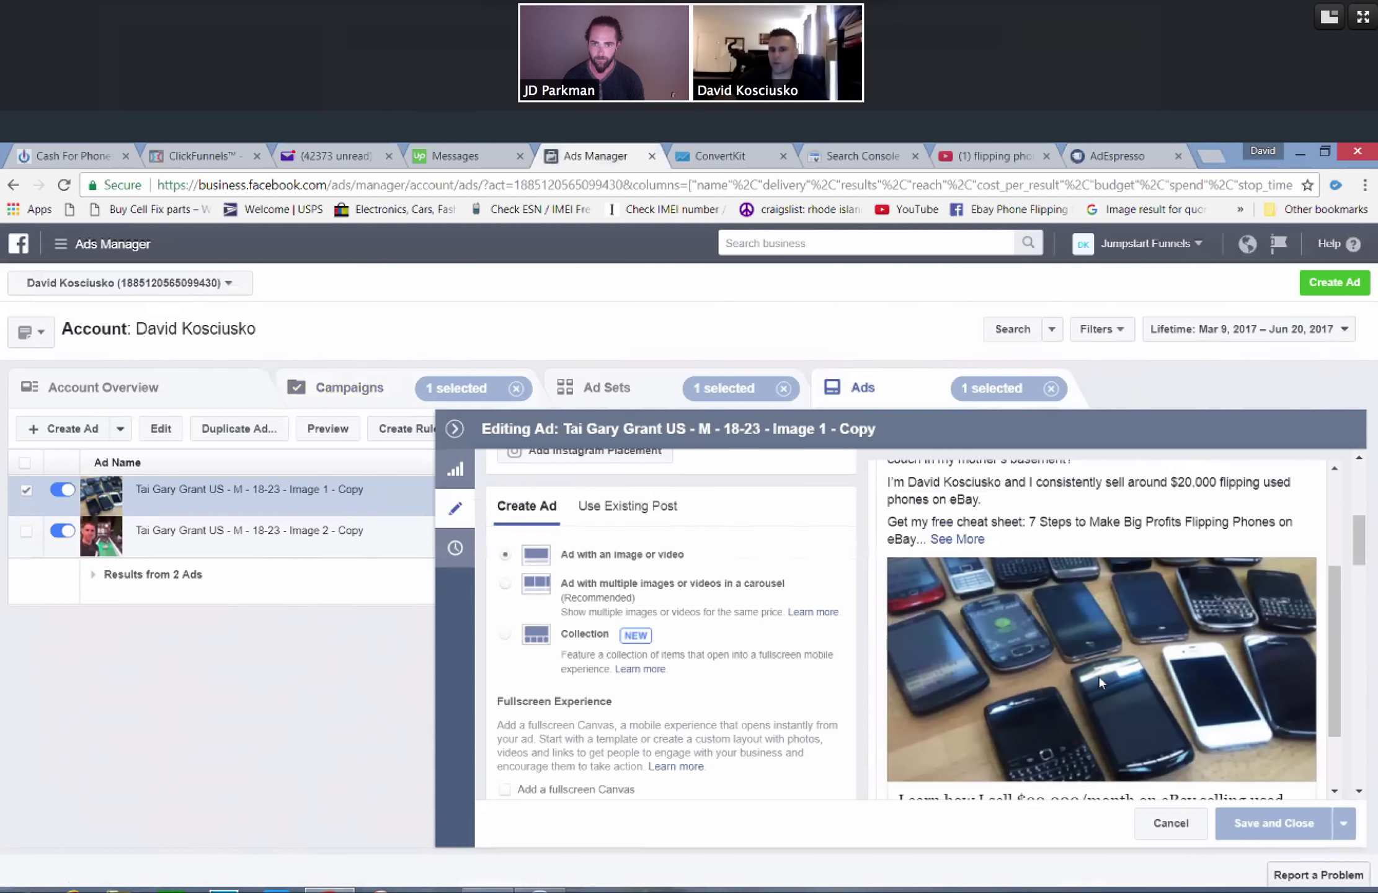
scroll(1056, 661, "down", 2)
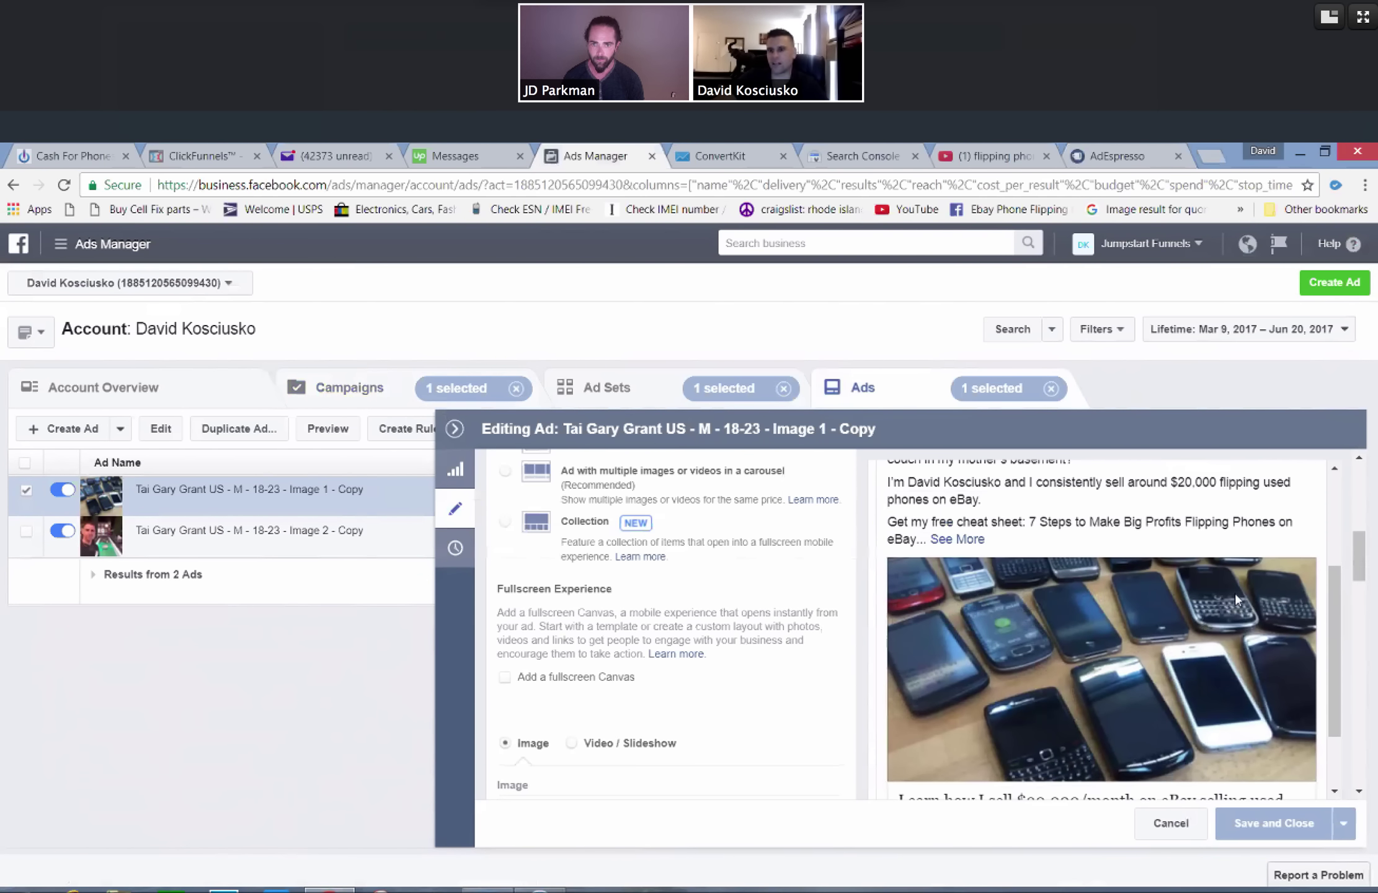
scroll(1234, 594, "down", 2)
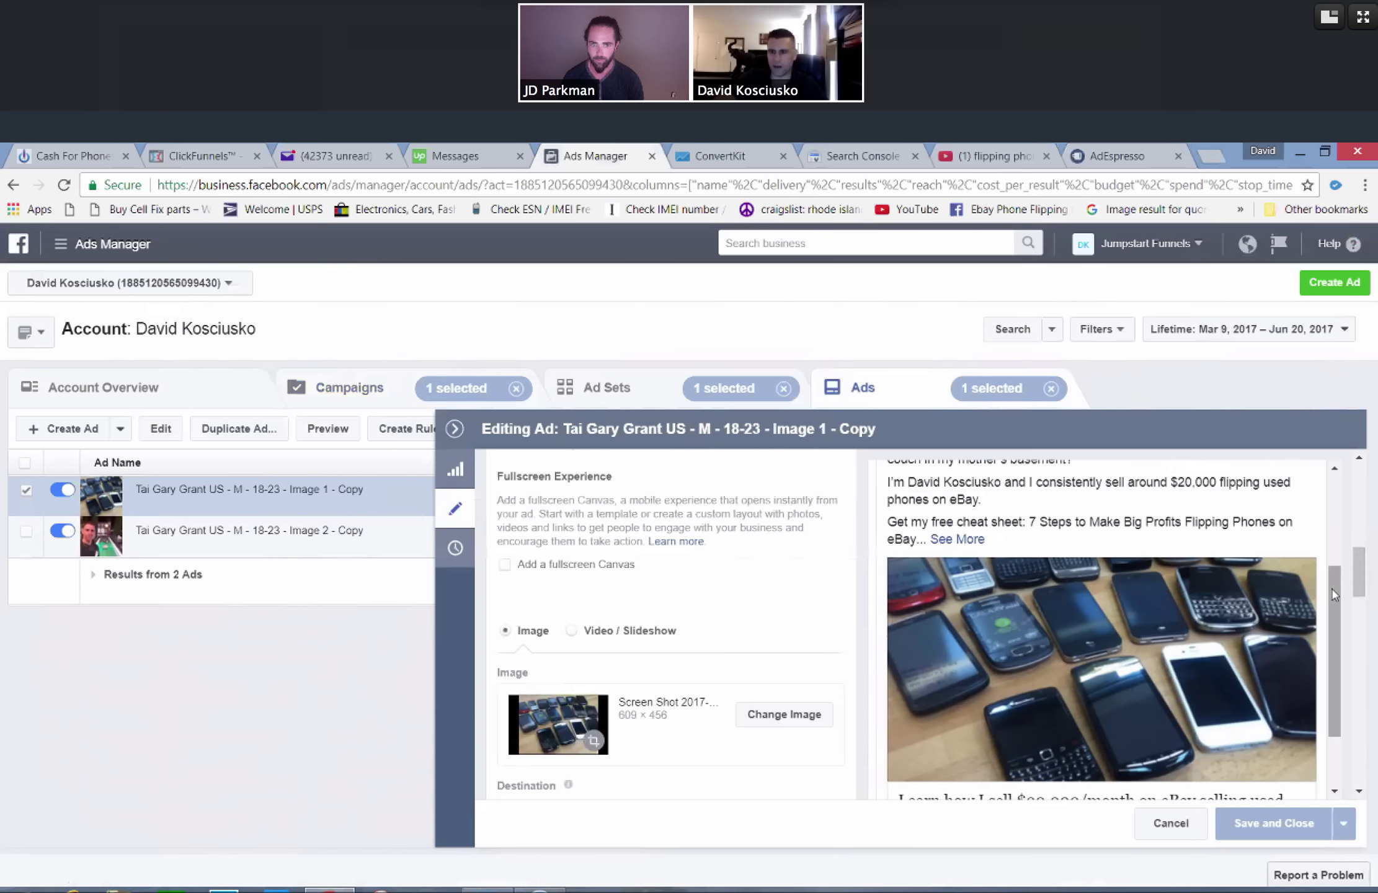
scroll(1335, 594, "down", 1)
scroll(1334, 594, "up", 1)
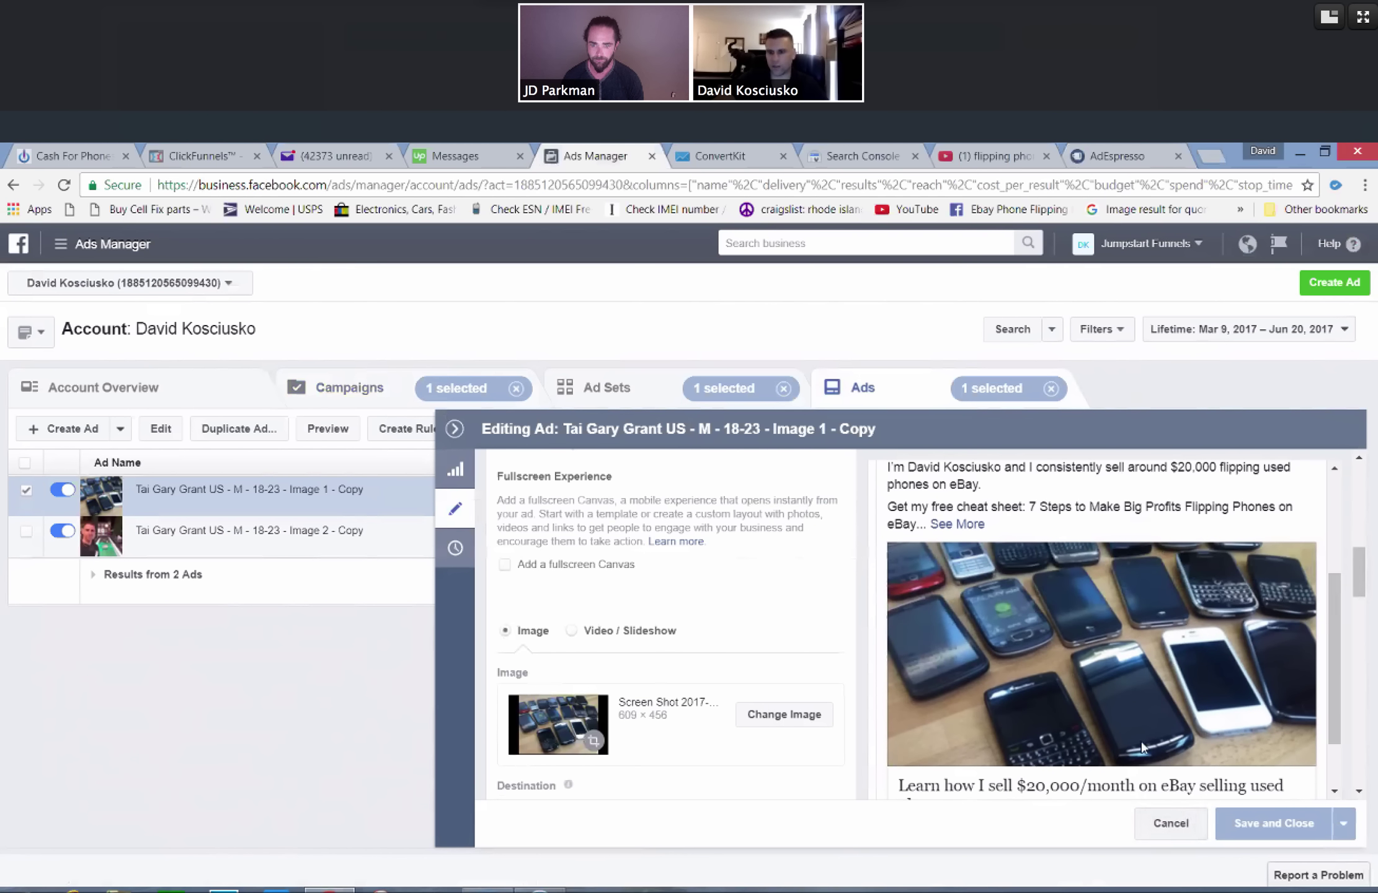
left_click(1169, 824)
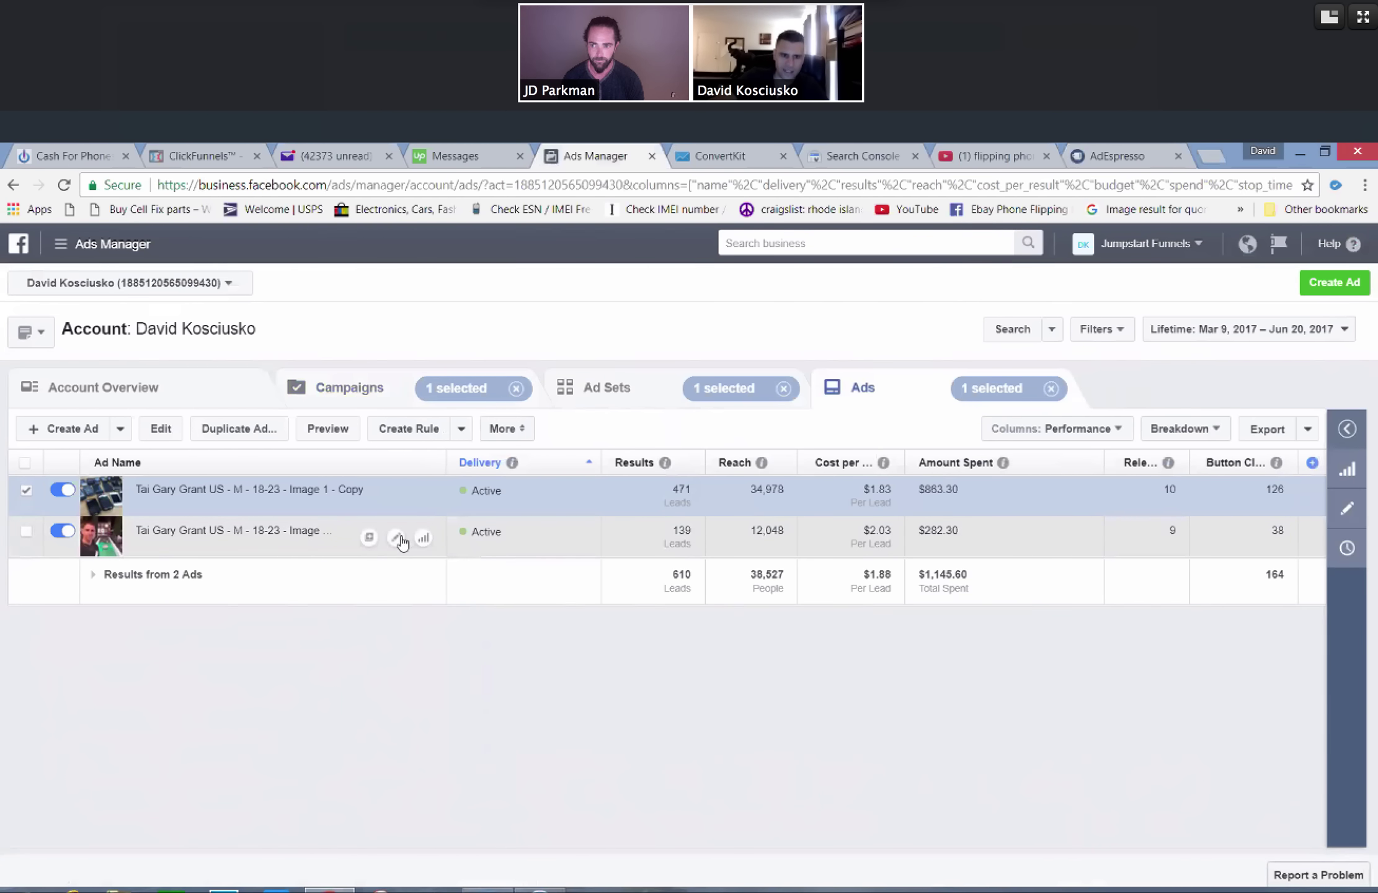
Open the Image 2 ad in the editor, review its picture and text in the preview, and close it without saving
left_click(398, 540)
left_click(397, 539)
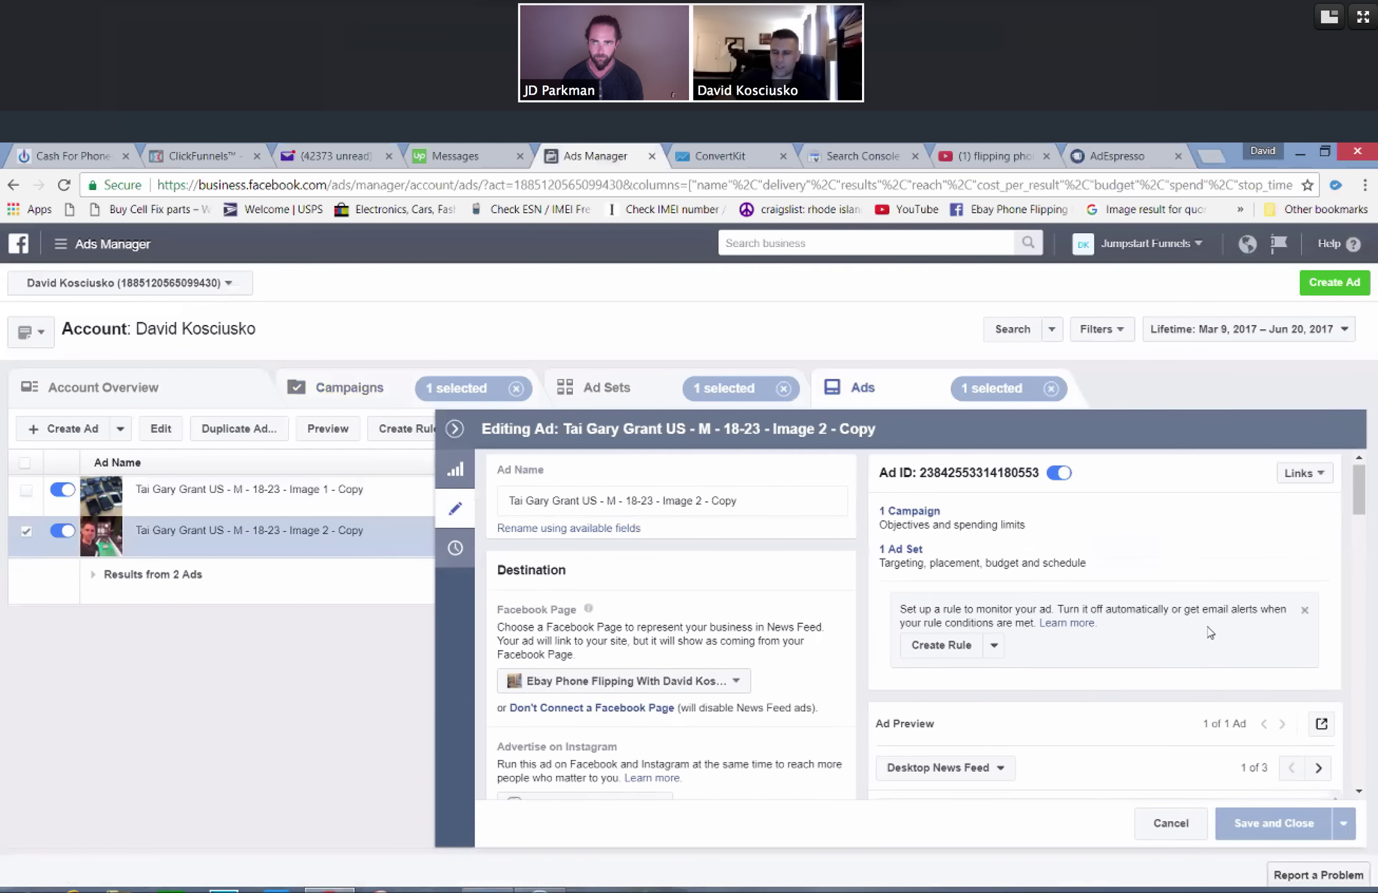
scroll(1351, 533, "down", 4)
left_click_drag(1337, 543, 1336, 638)
scroll(1050, 660, "down", 2)
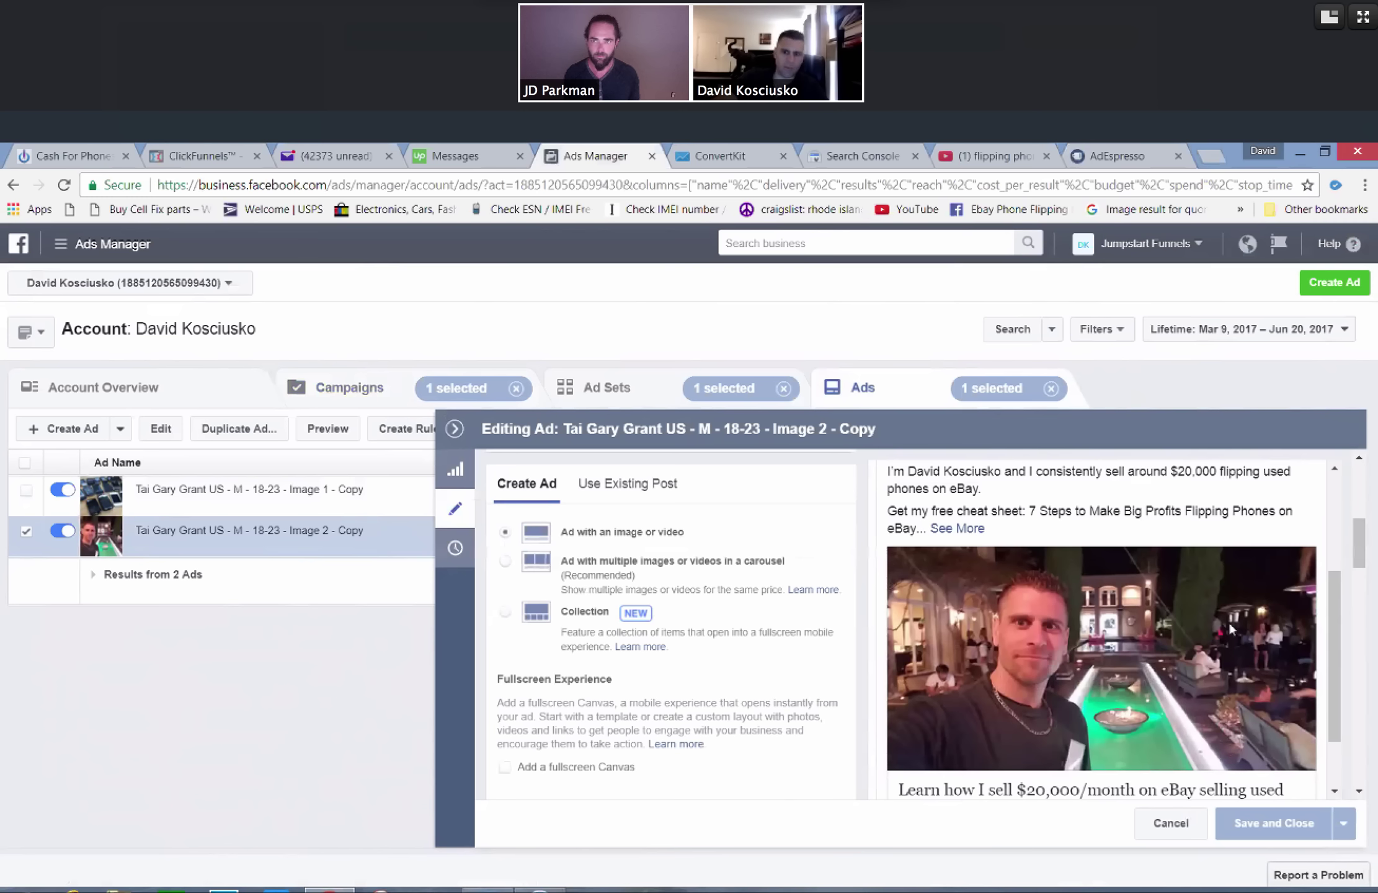
left_click(1171, 825)
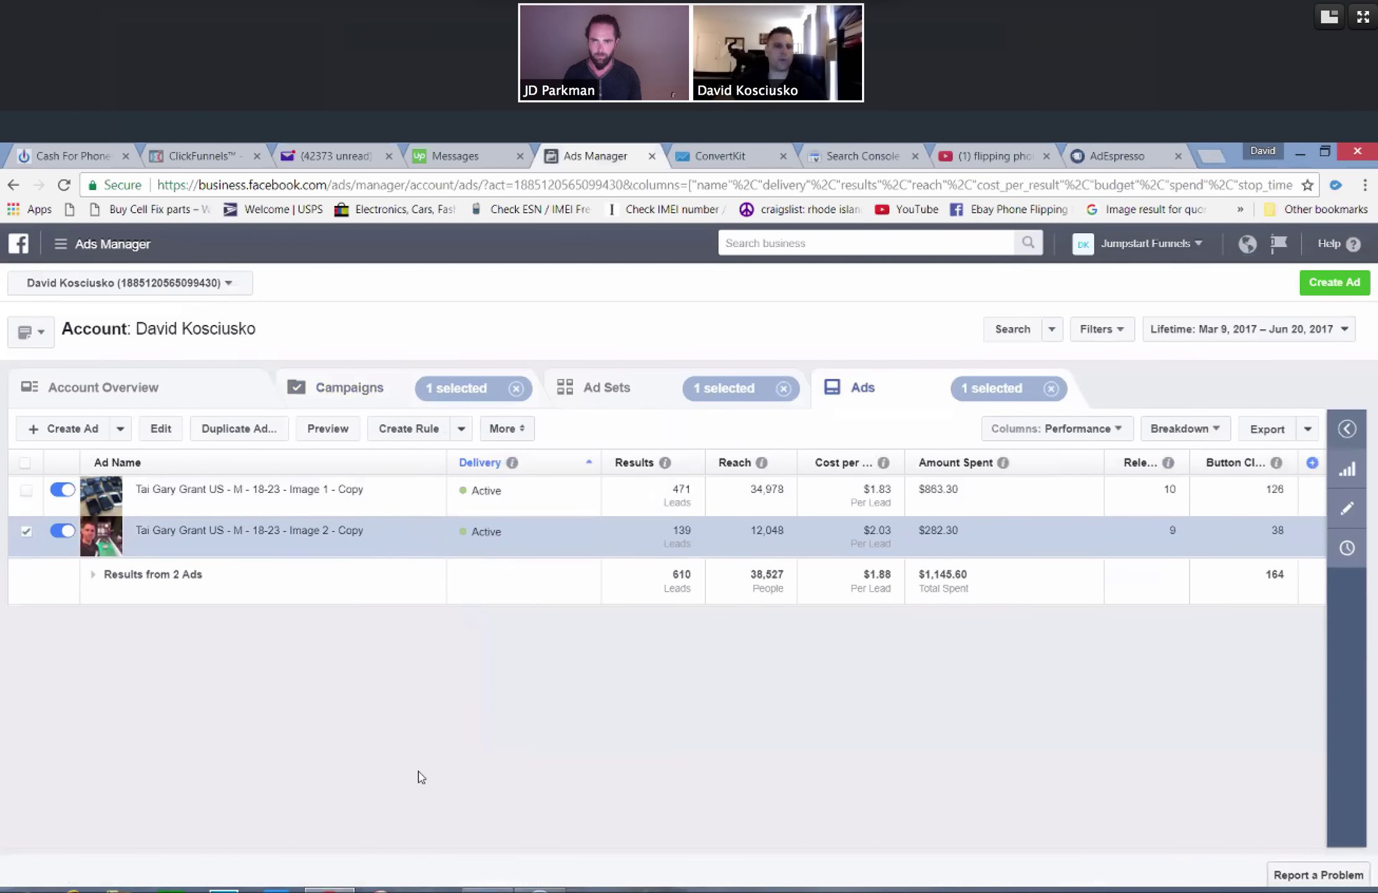
Return to the campaign list and display the ads of the 2 - 18-22, Instagram ad set in Free eBook - Learn Make Profits v1
left_click(13, 185)
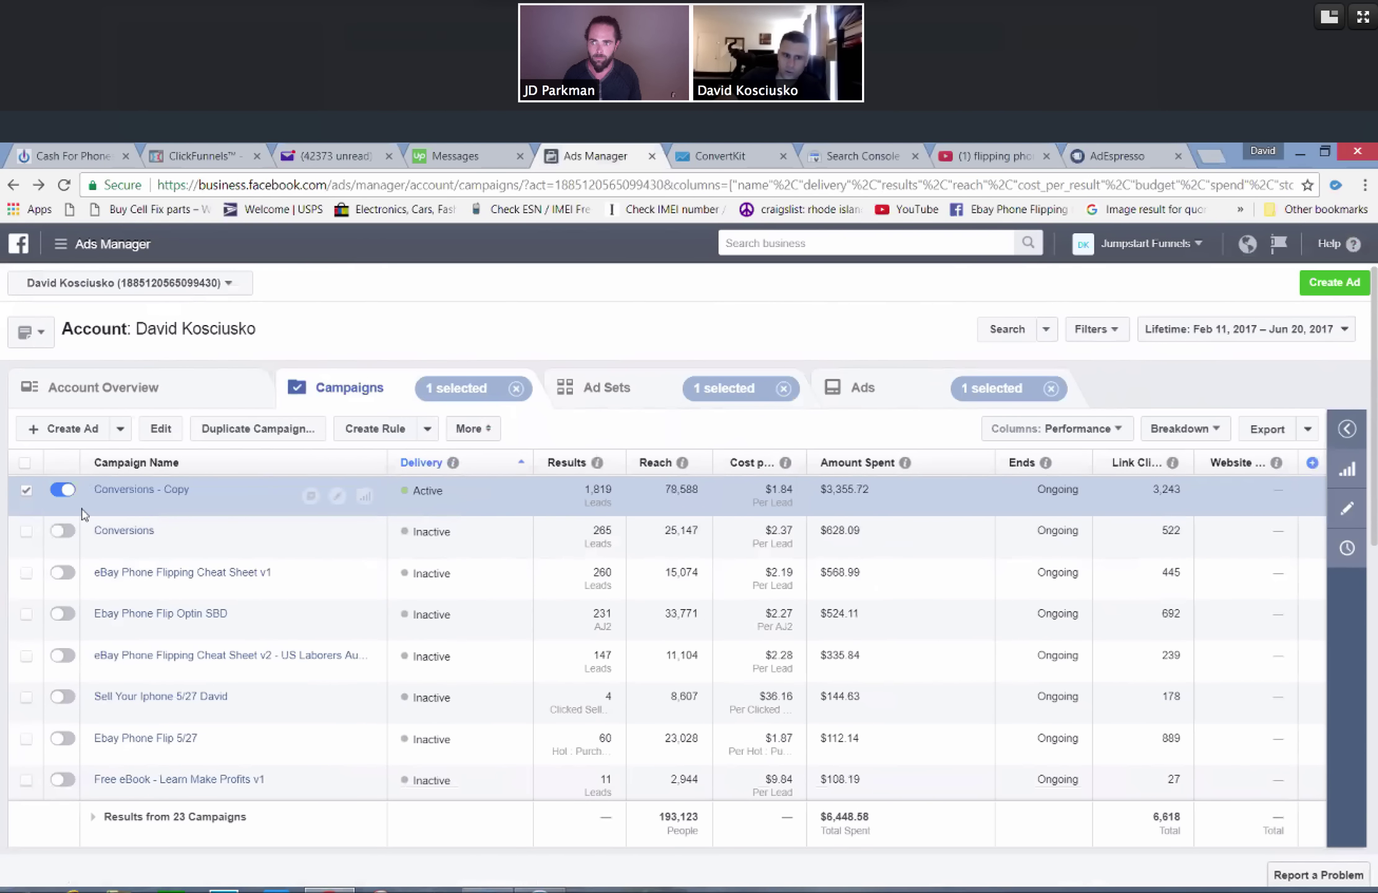
scroll(181, 549, "down", 2)
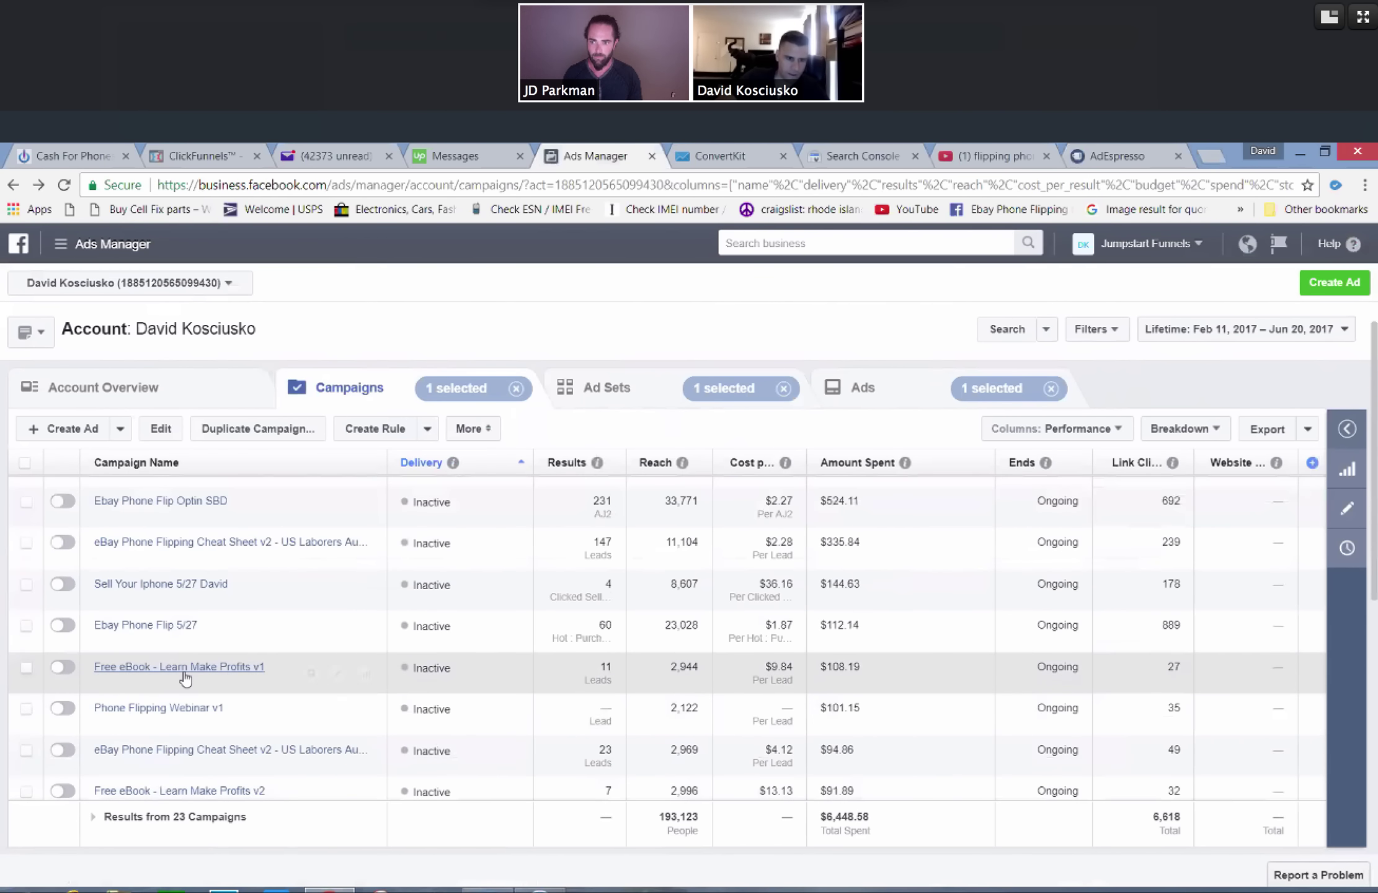
left_click(186, 674)
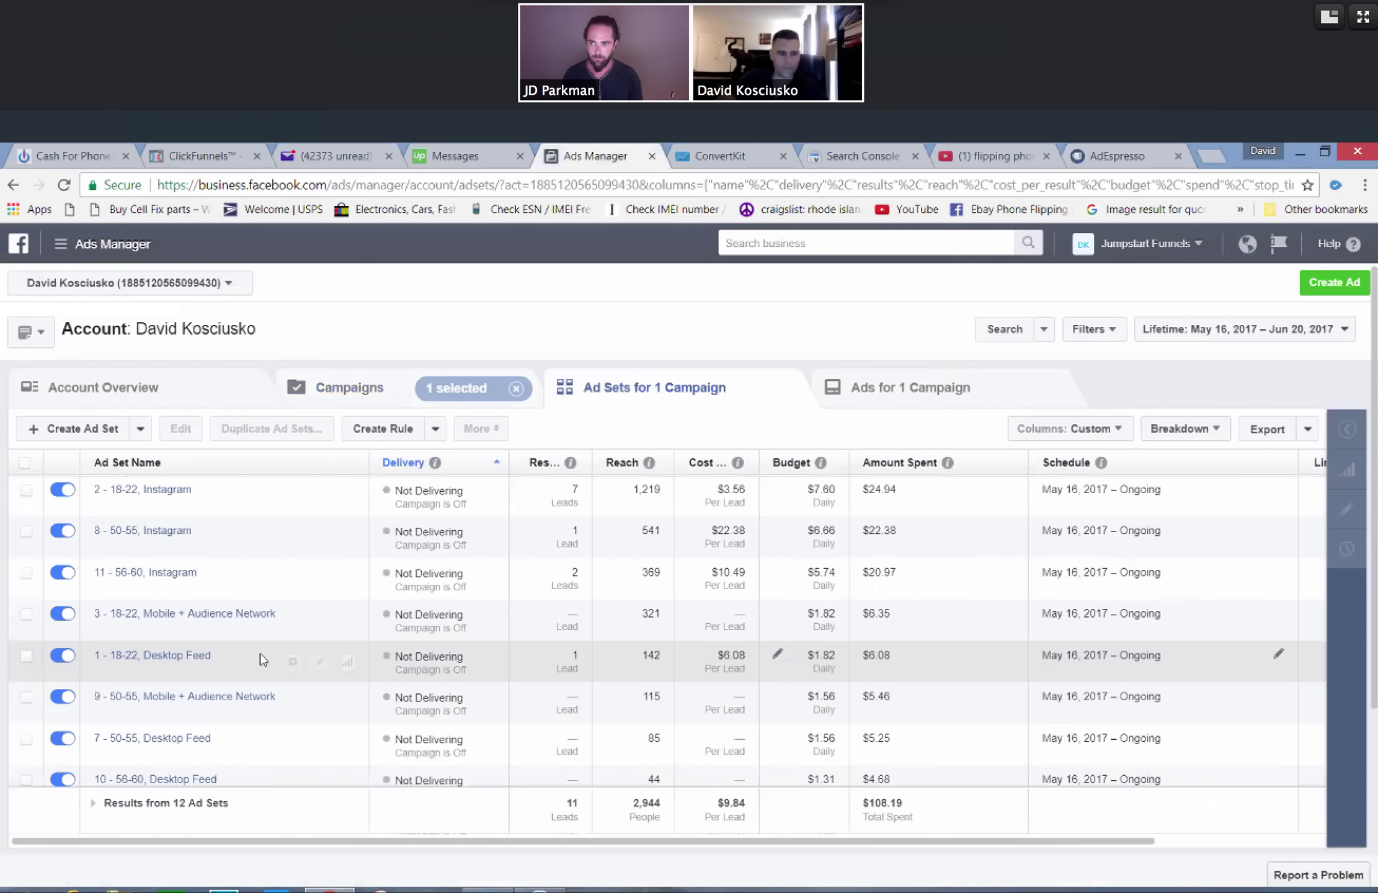
left_click(186, 494)
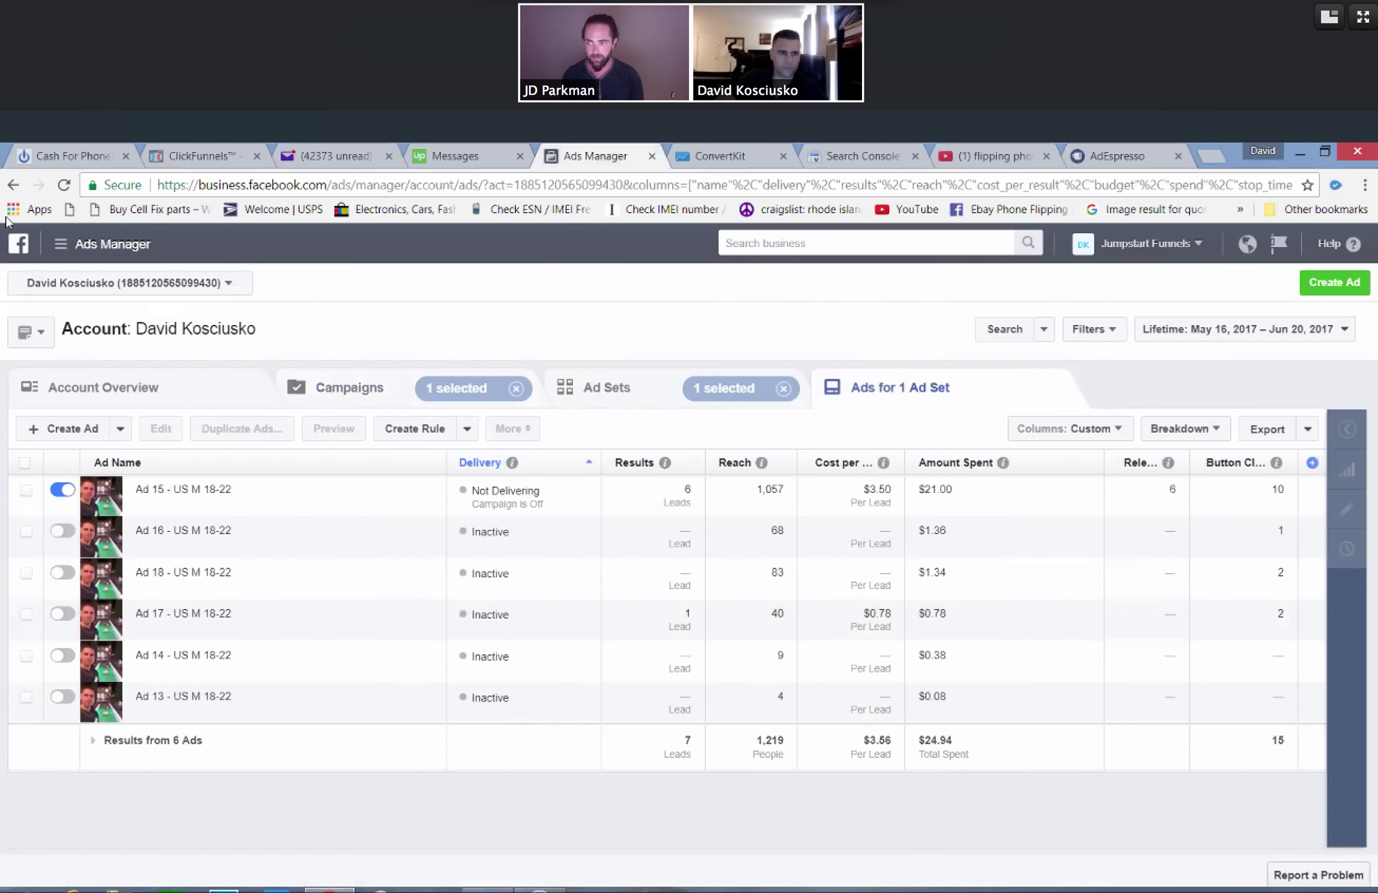
Go back to the campaigns, open ad set 1 - 18-21 of Free eBook - Learn Make Profits v2, and look through its ads
left_click(15, 186)
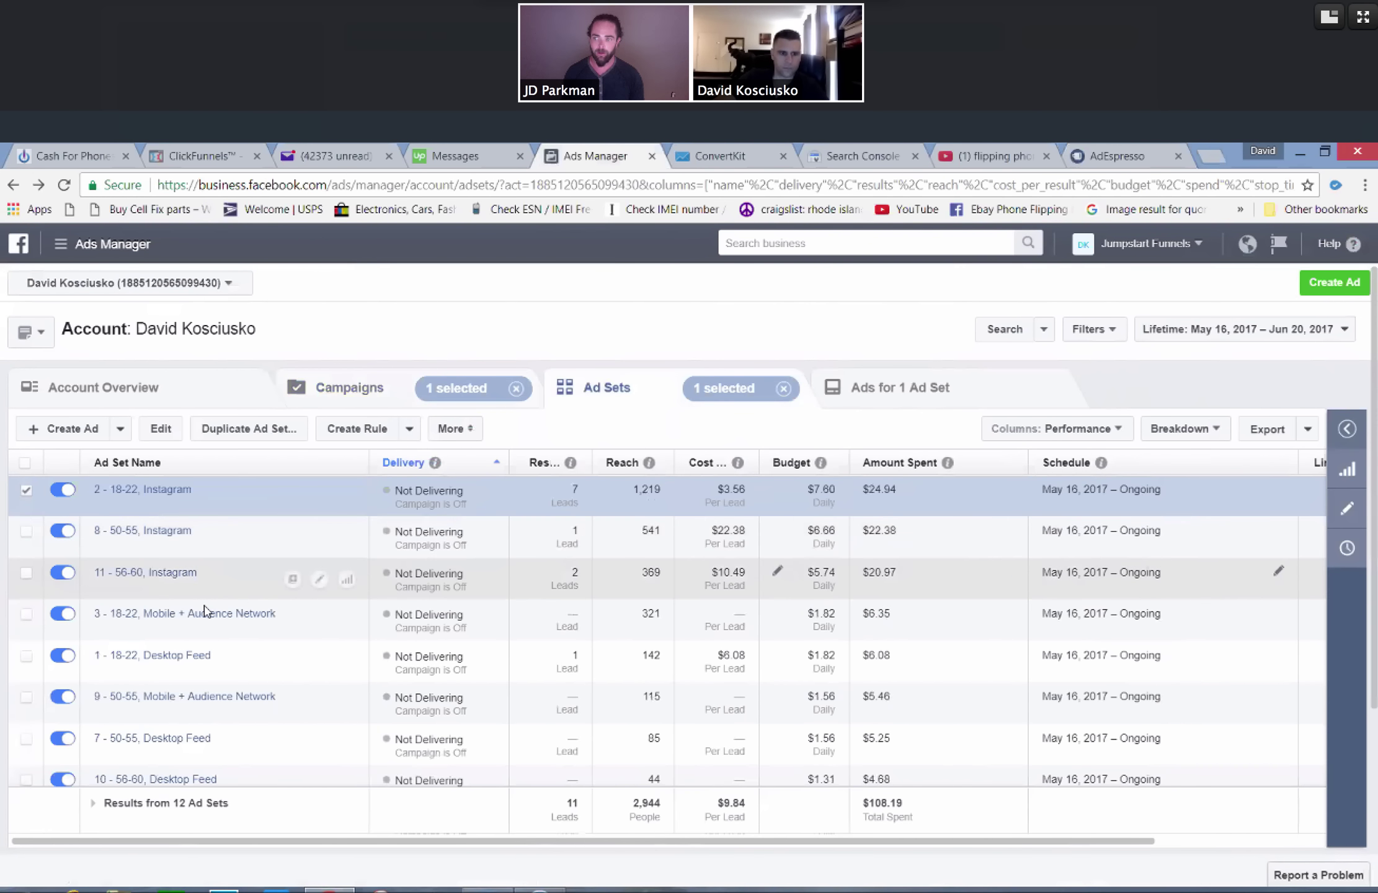
scroll(201, 683, "down", 3)
left_click(15, 185)
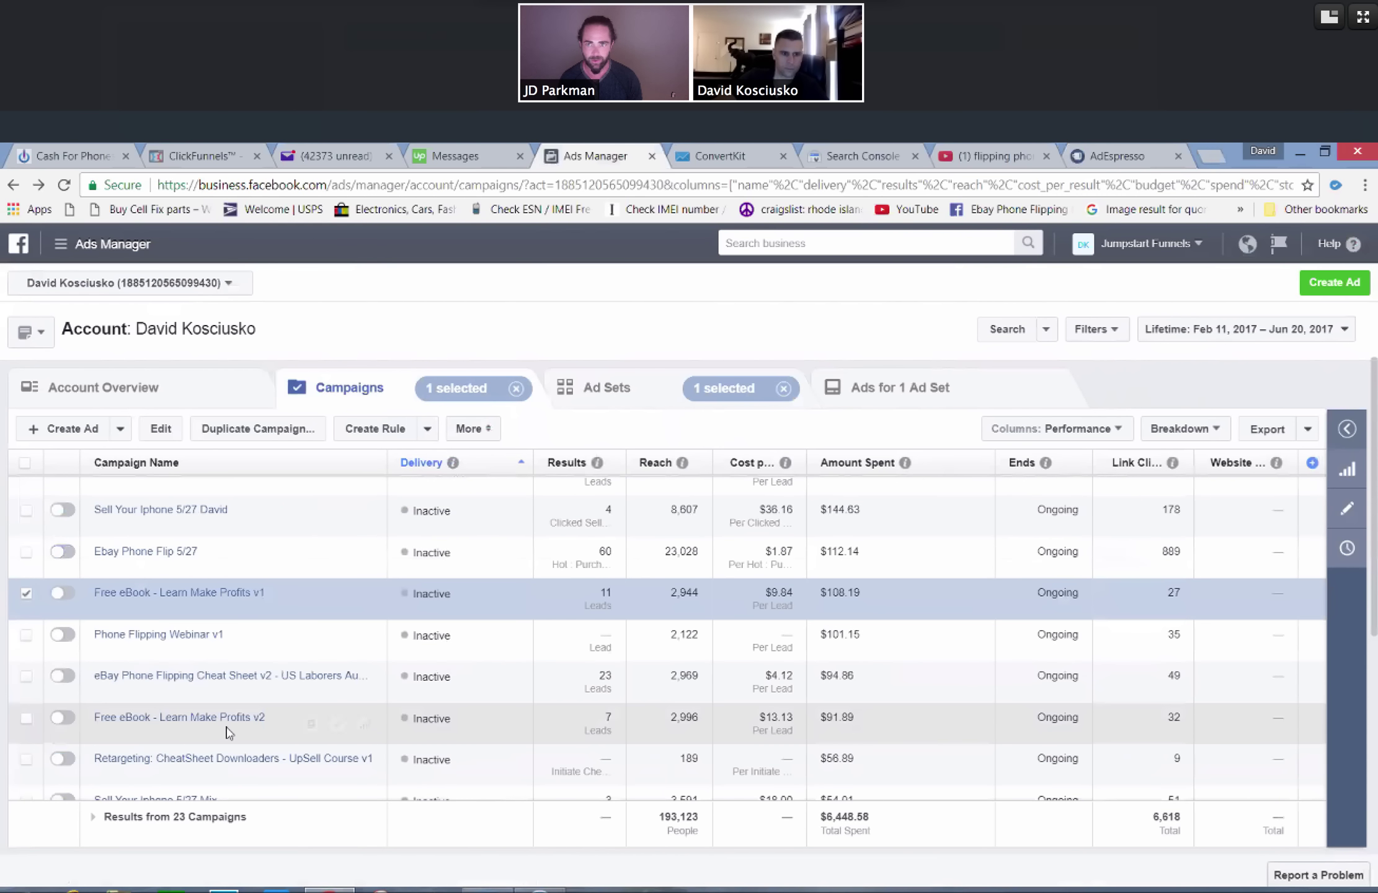
left_click(232, 720)
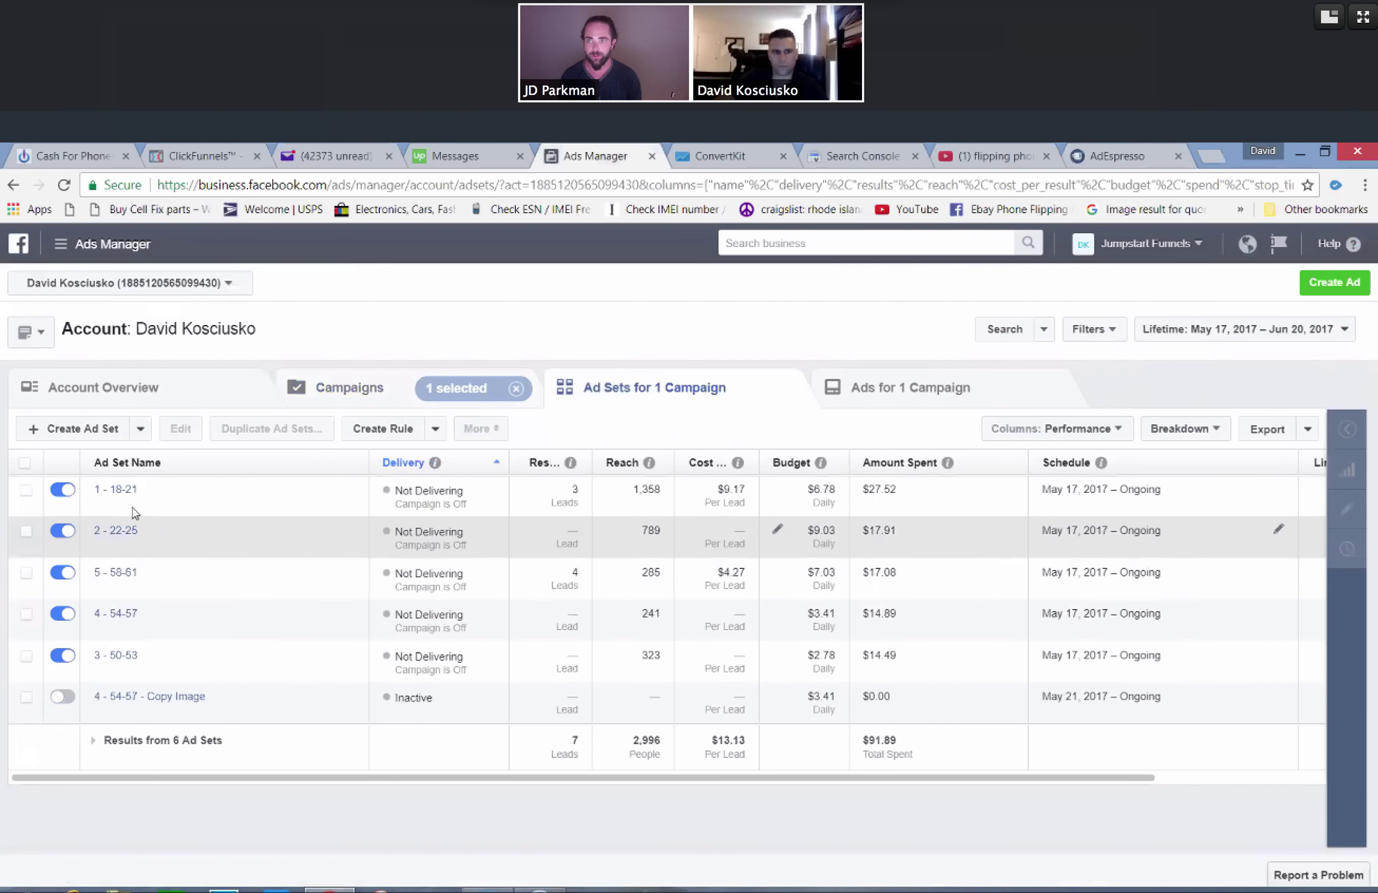
left_click(124, 491)
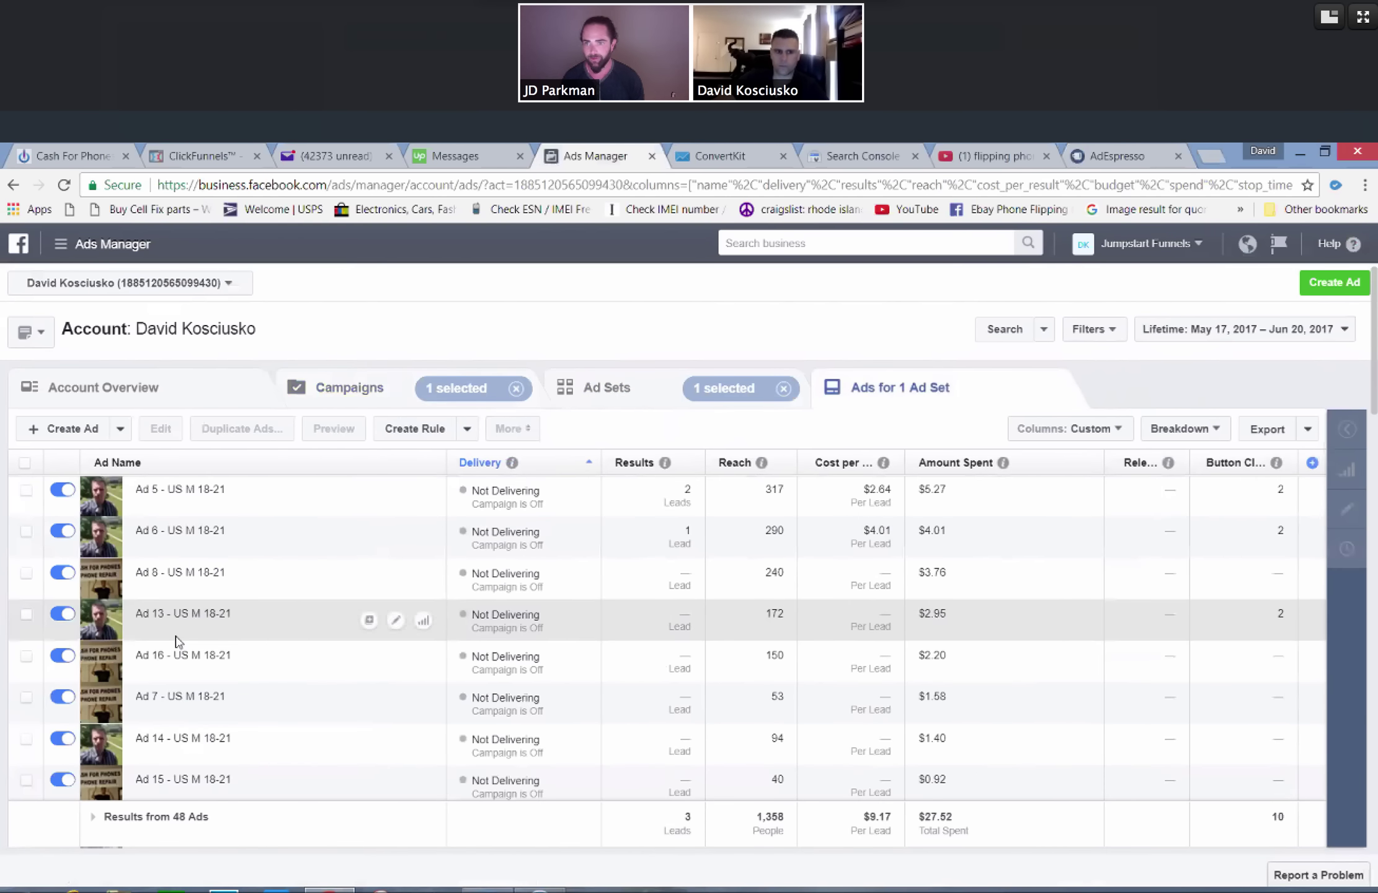
scroll(223, 572, "down", 15)
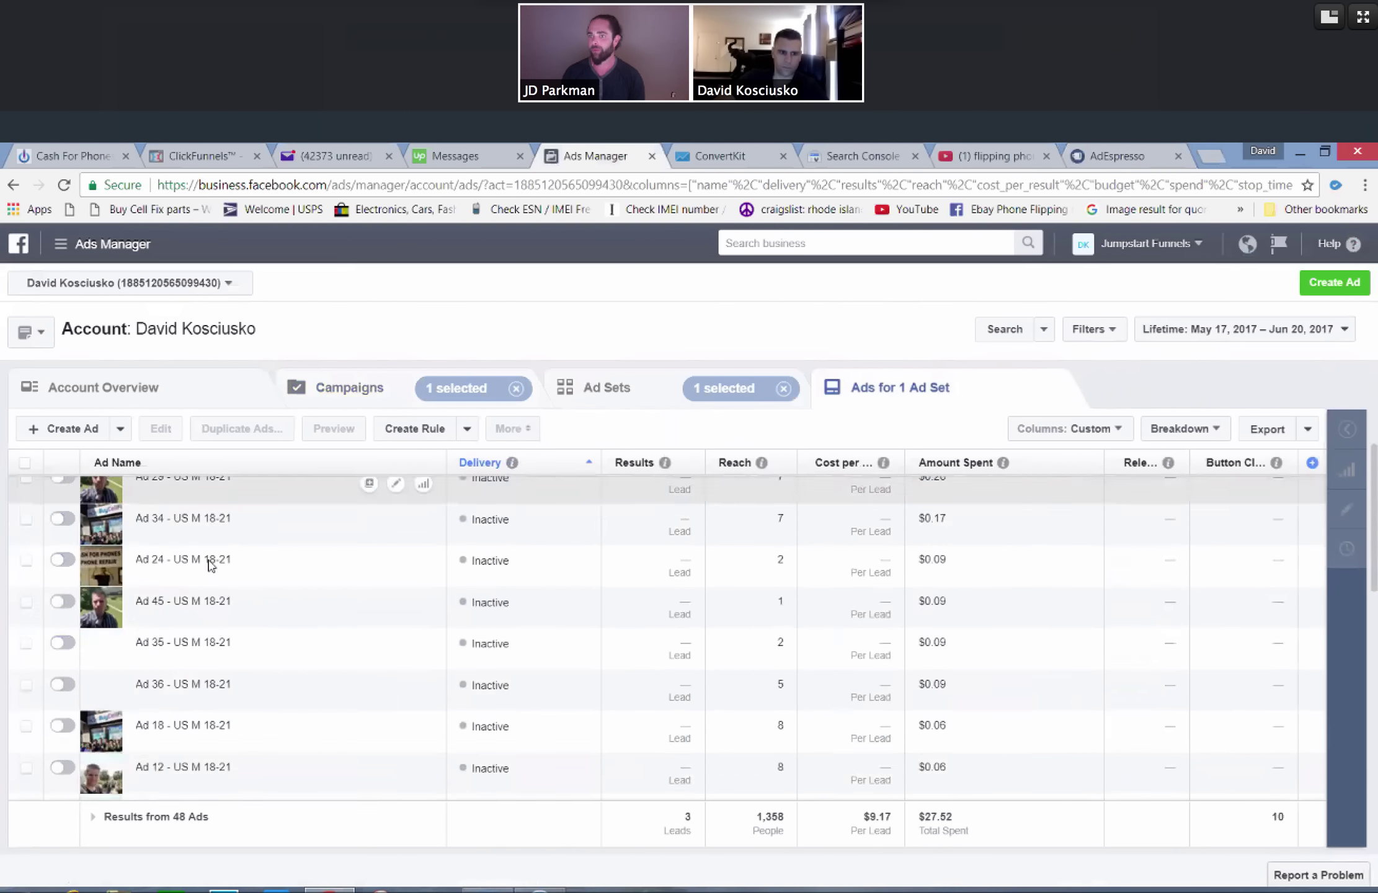
scroll(208, 565, "up", 3)
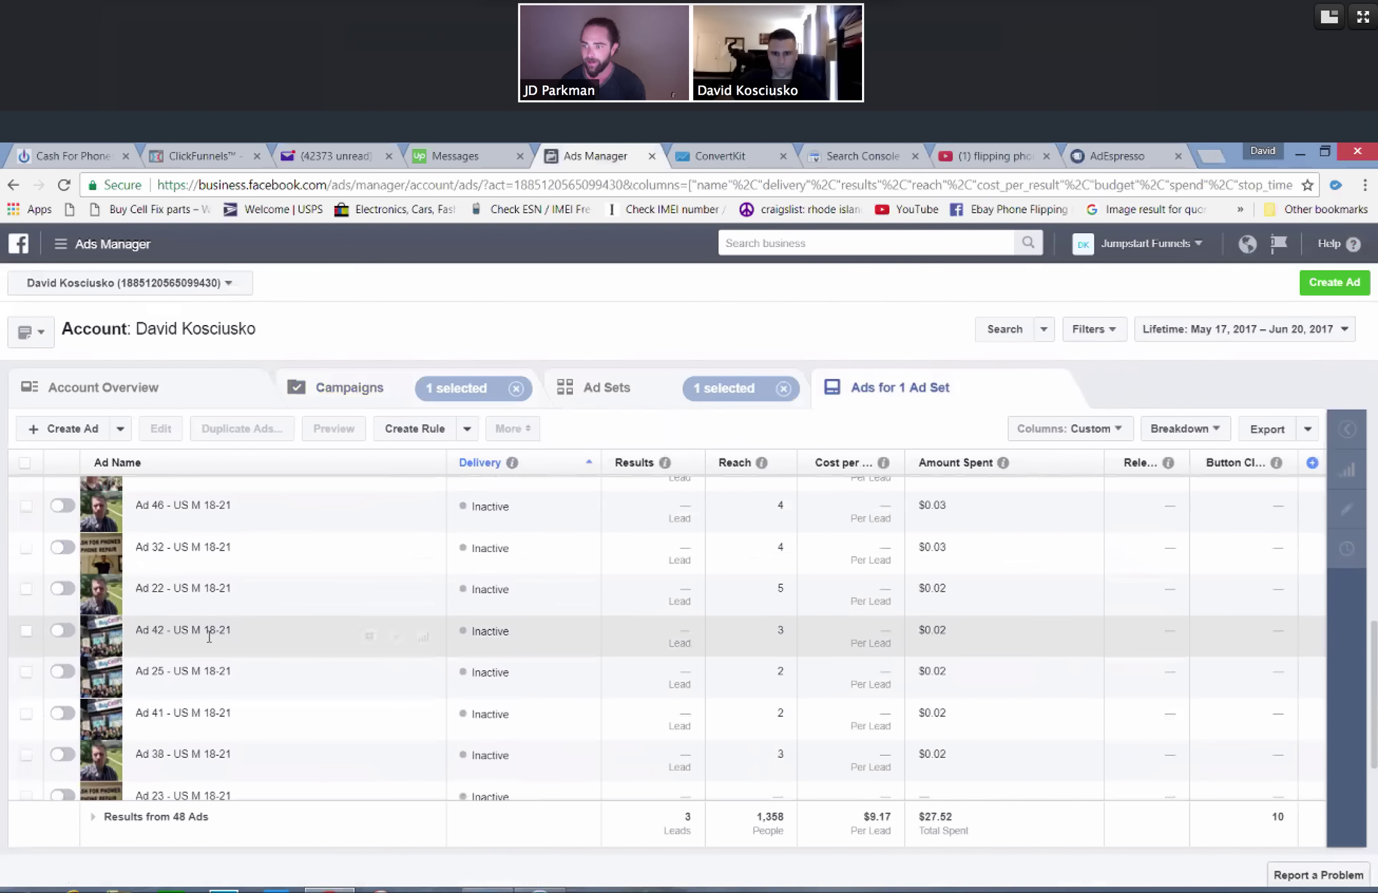
scroll(211, 645, "up", 12)
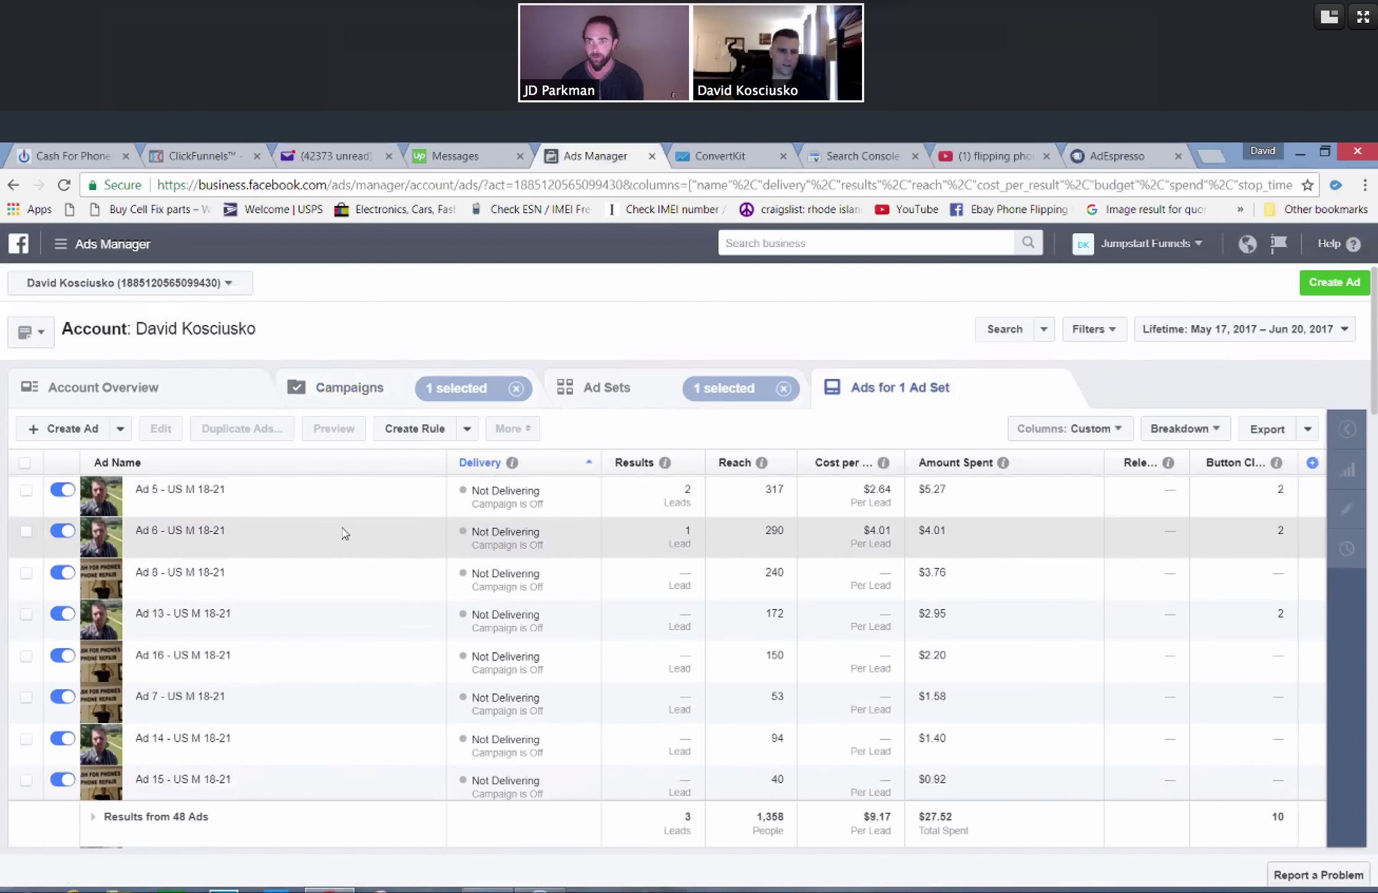
Review the preview and creative settings of Ad 5 - US M 18-21, close the editor without saving, and deselect the ad
left_click(401, 504)
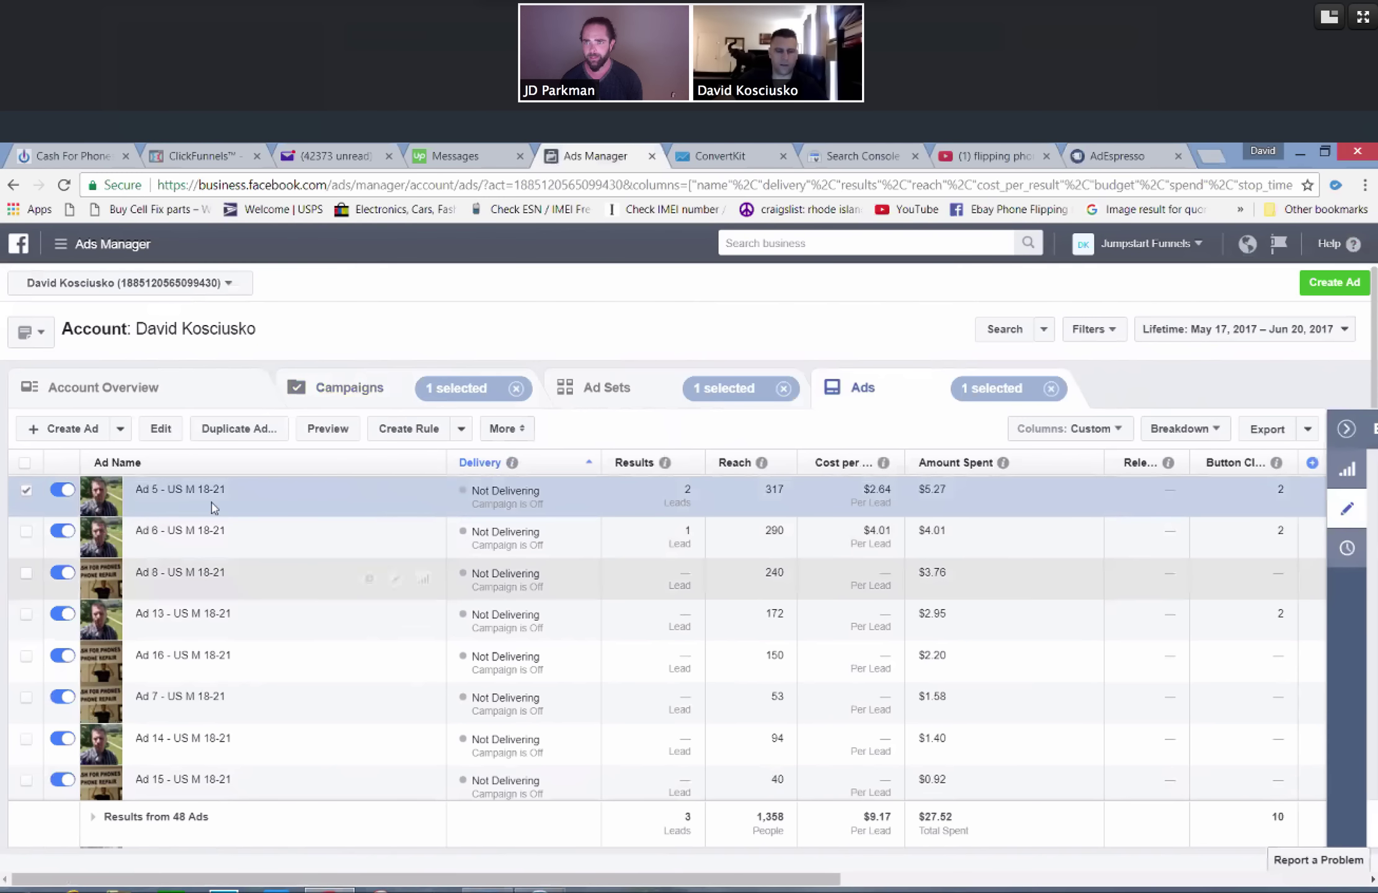
scroll(1201, 596, "down", 6)
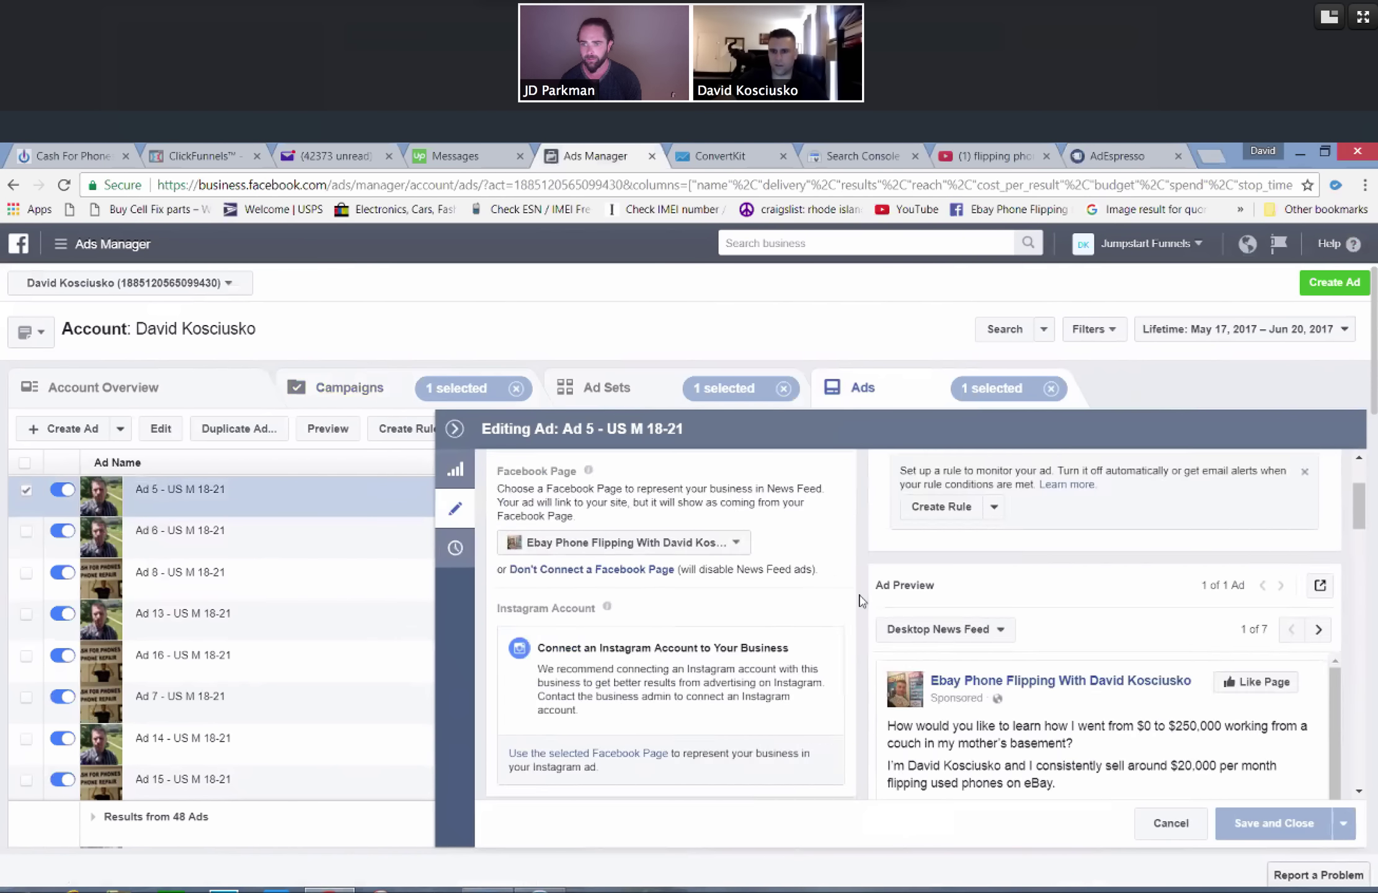
scroll(1201, 596, "down", 4)
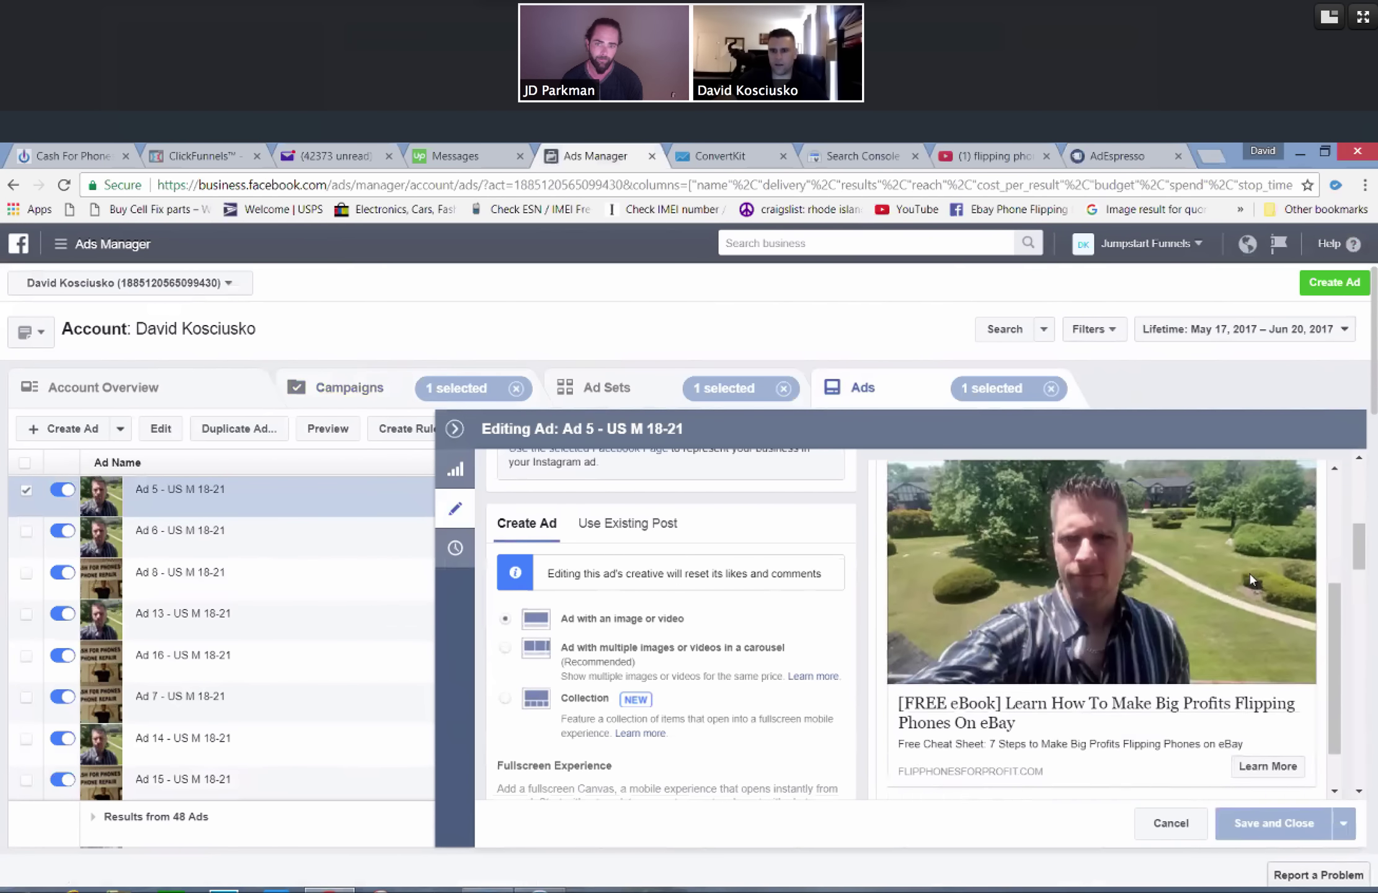
scroll(1180, 648, "up", 2)
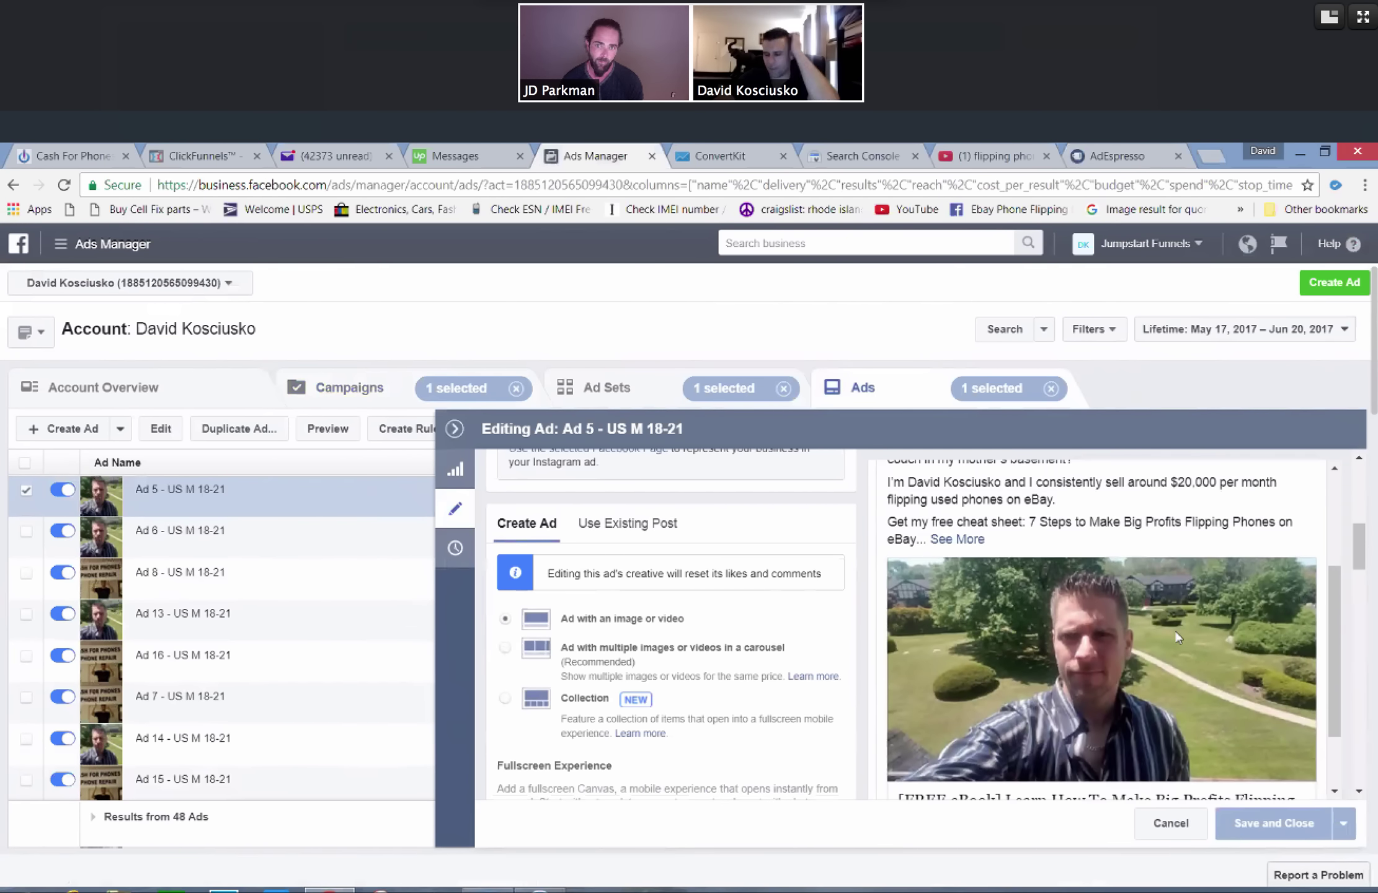
scroll(1160, 661, "down", 2)
scroll(1145, 688, "down", 2)
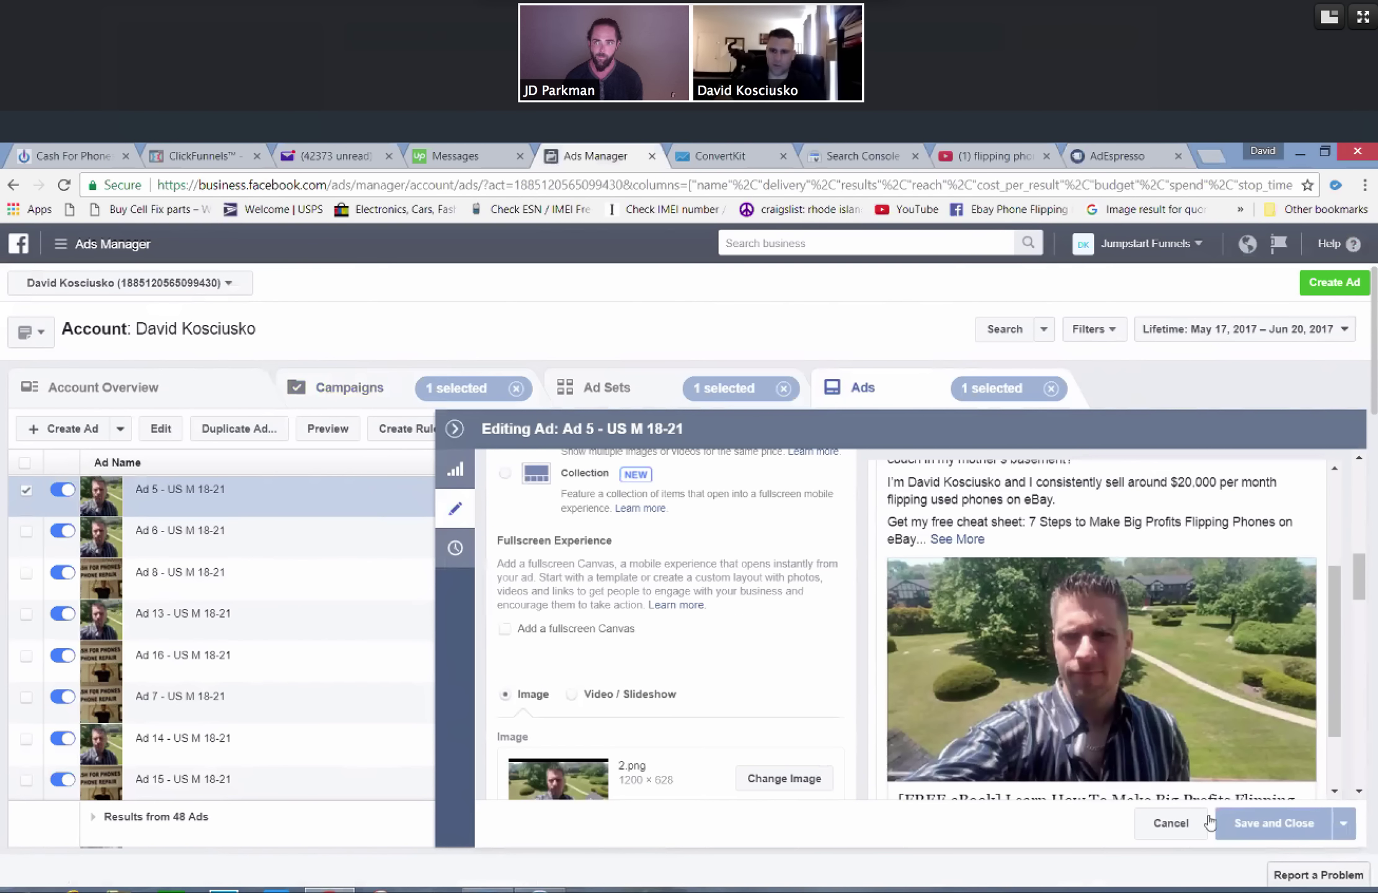
left_click(1169, 823)
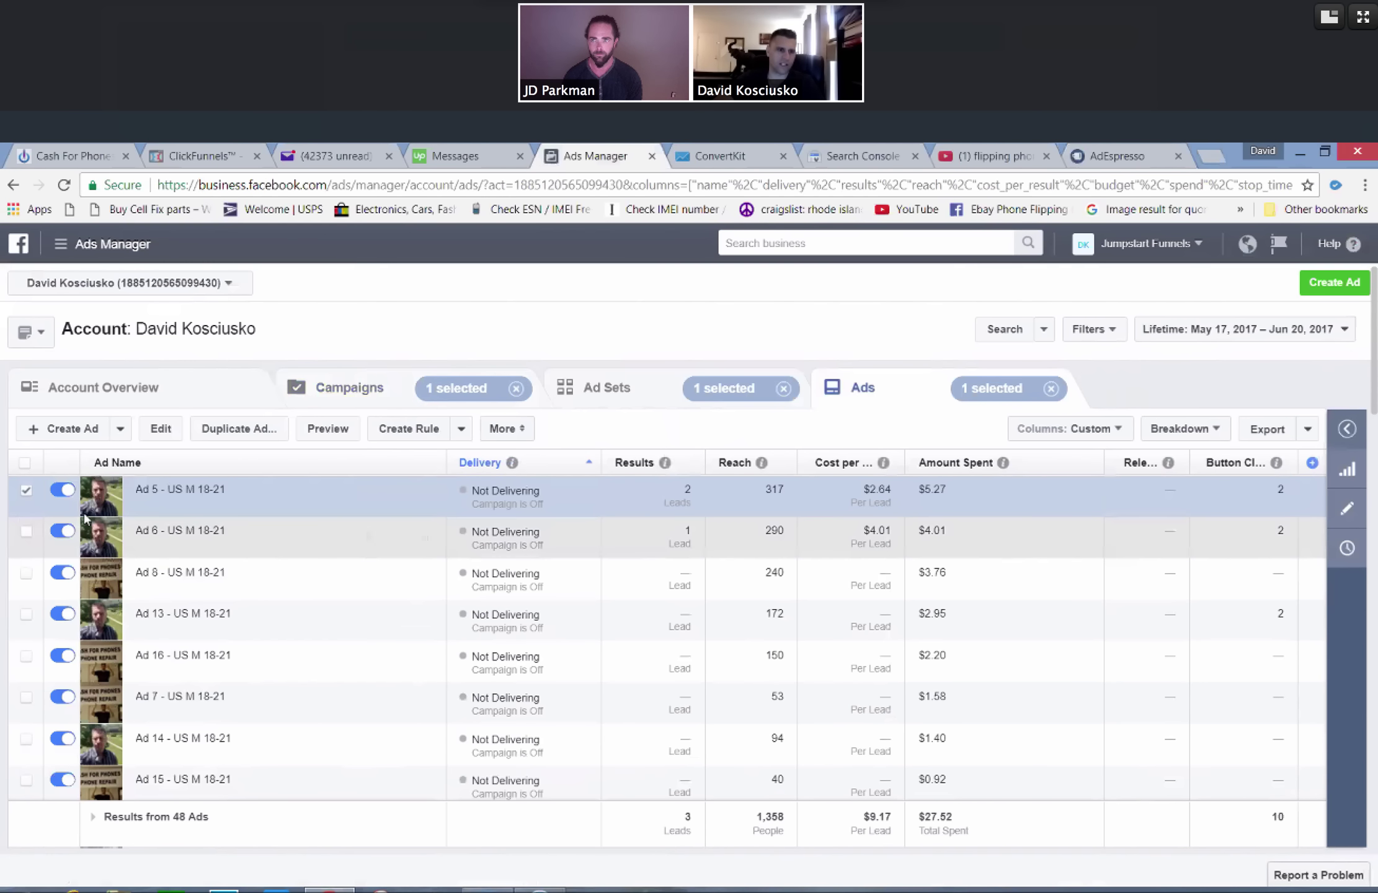
left_click(25, 492)
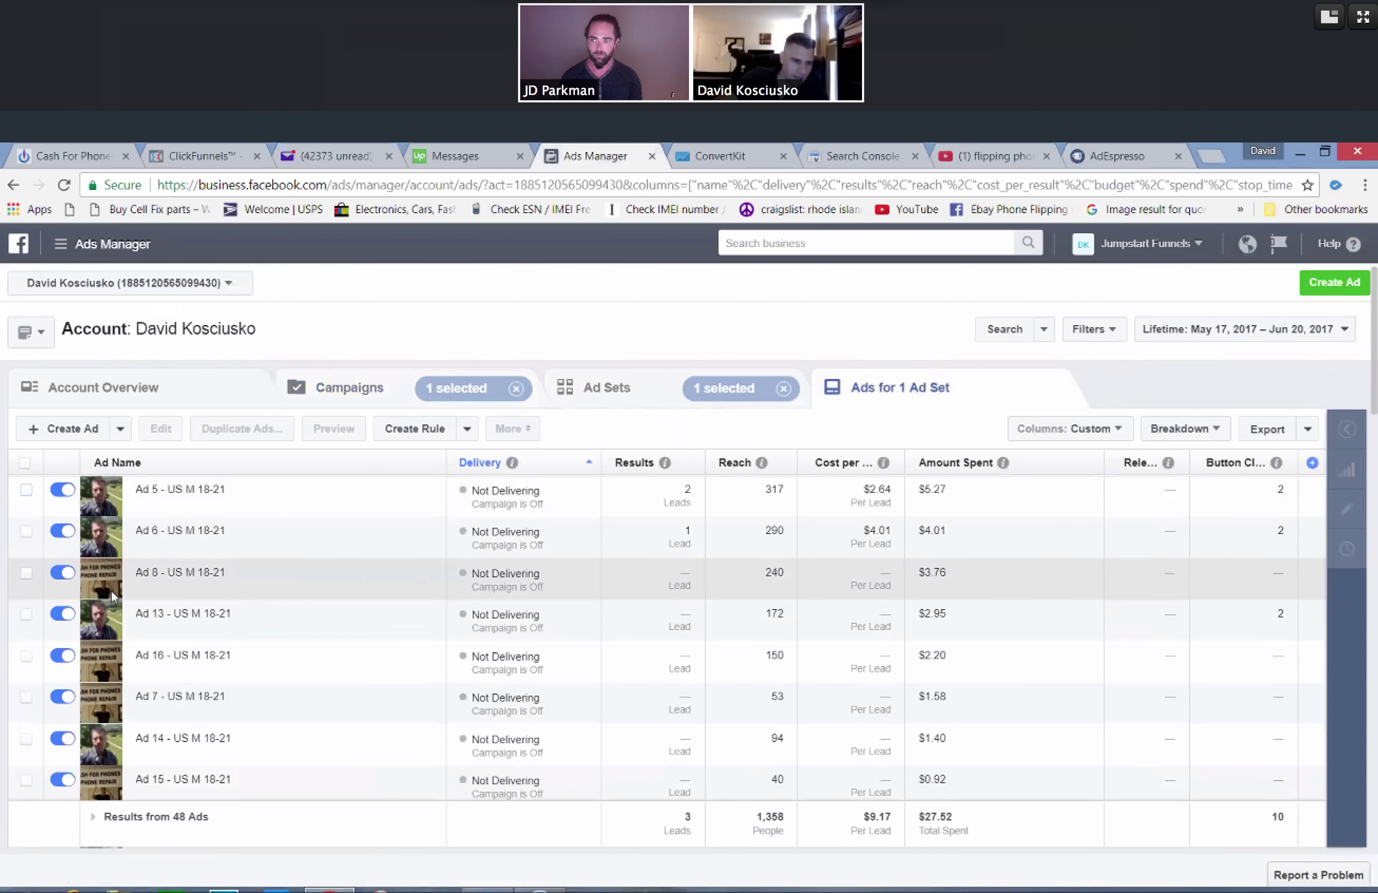
Open Ad 8 - US M 18-21 in the editor, review its picture and headline in the preview, and close it without saving
left_click(395, 578)
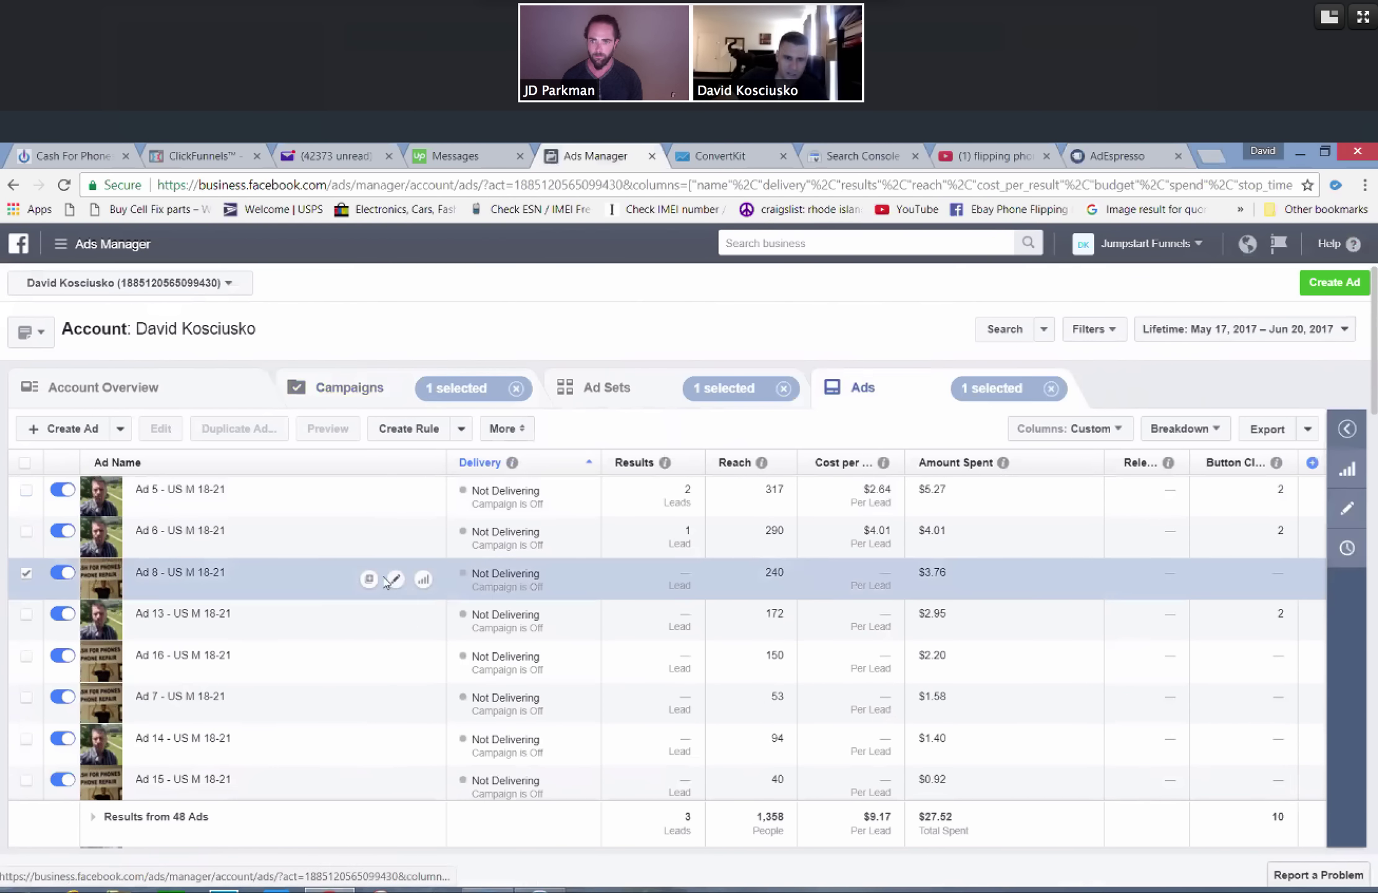
scroll(1178, 674, "down", 6)
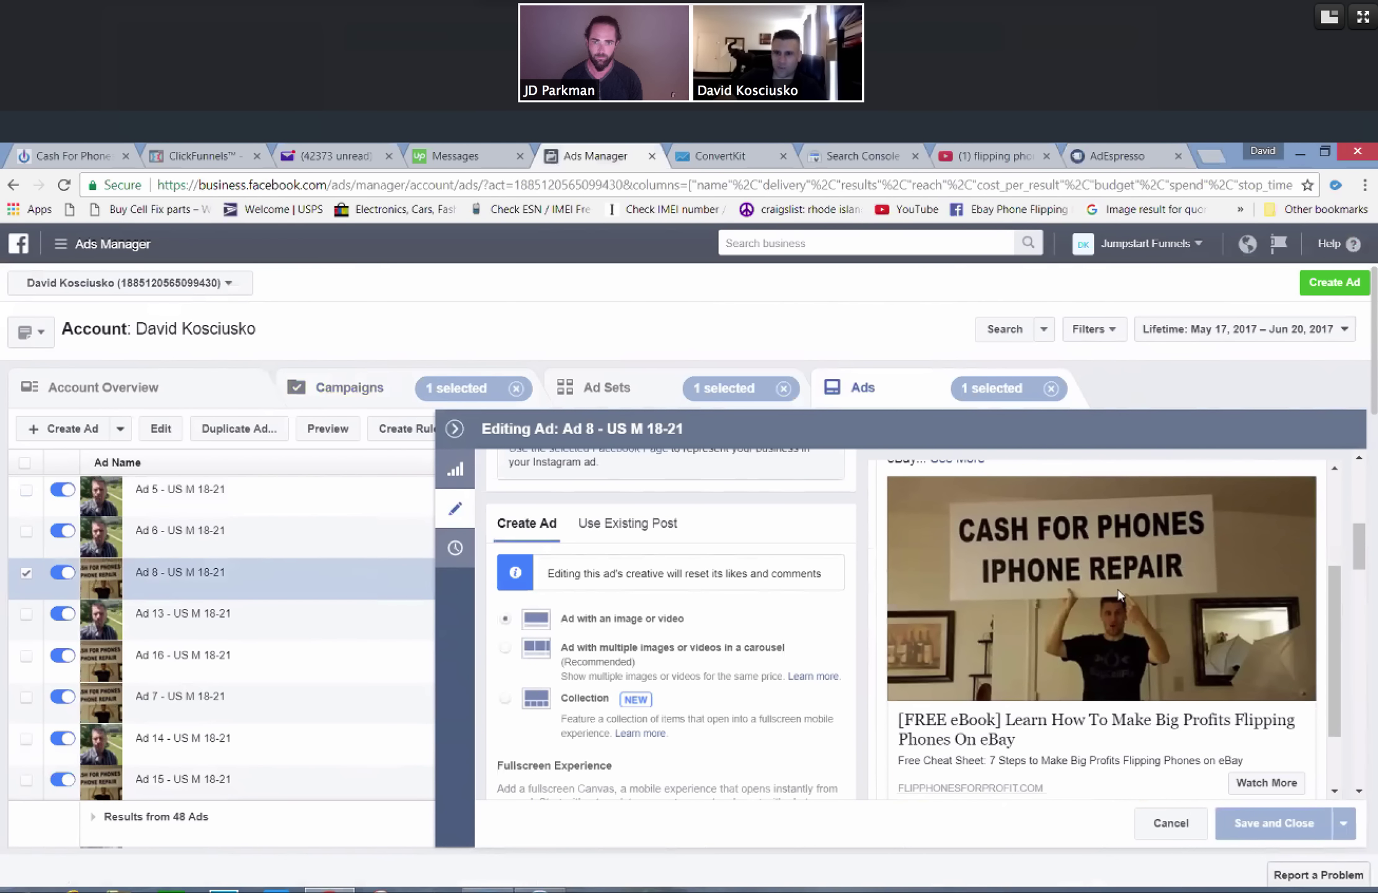
left_click(1170, 824)
Review the text, picture and creative settings of Ad 4 - US M 18-21 in the editor and close it without saving
scroll(217, 576, "down", 4)
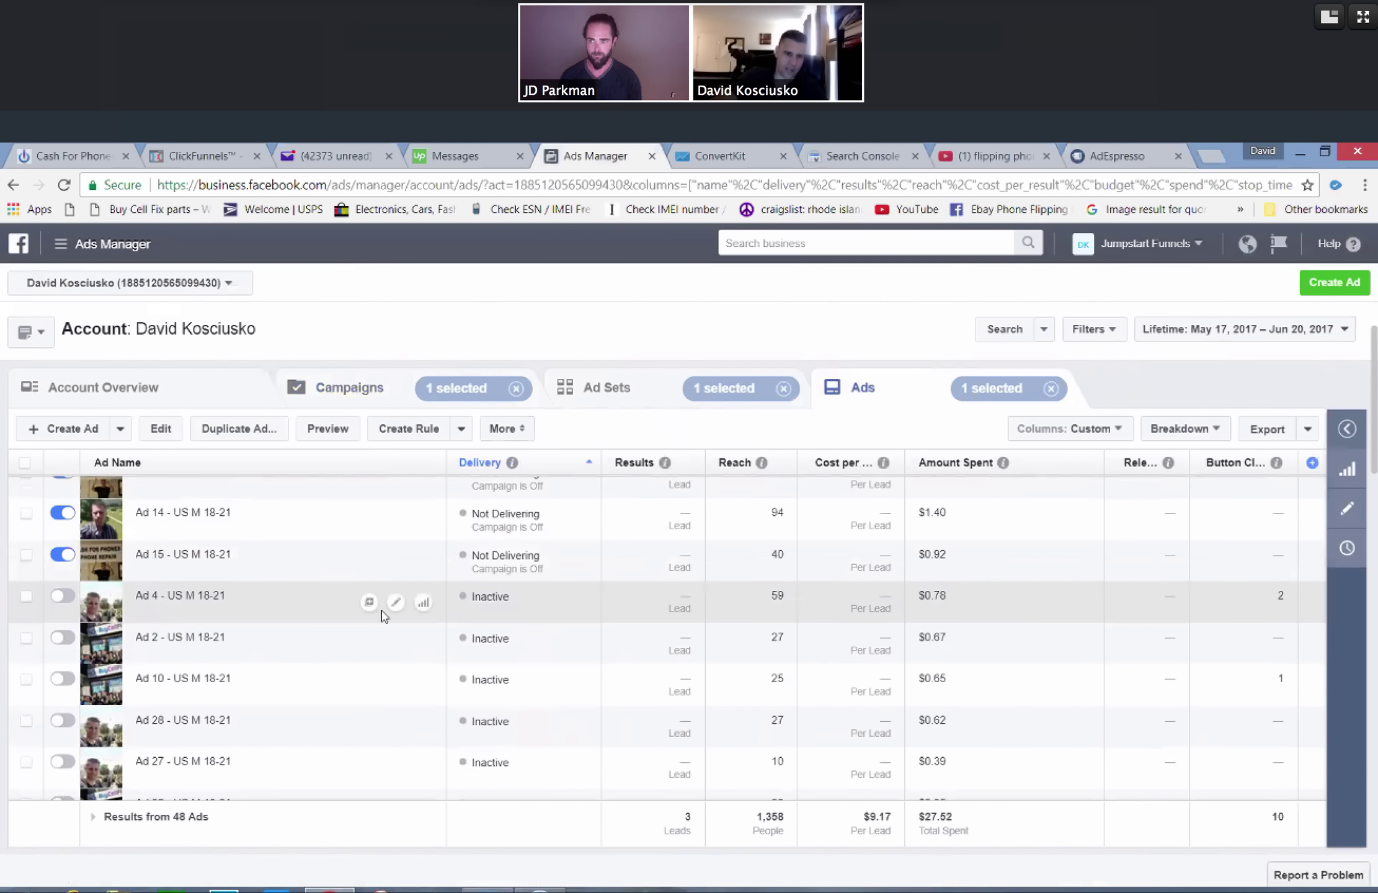
left_click(396, 603)
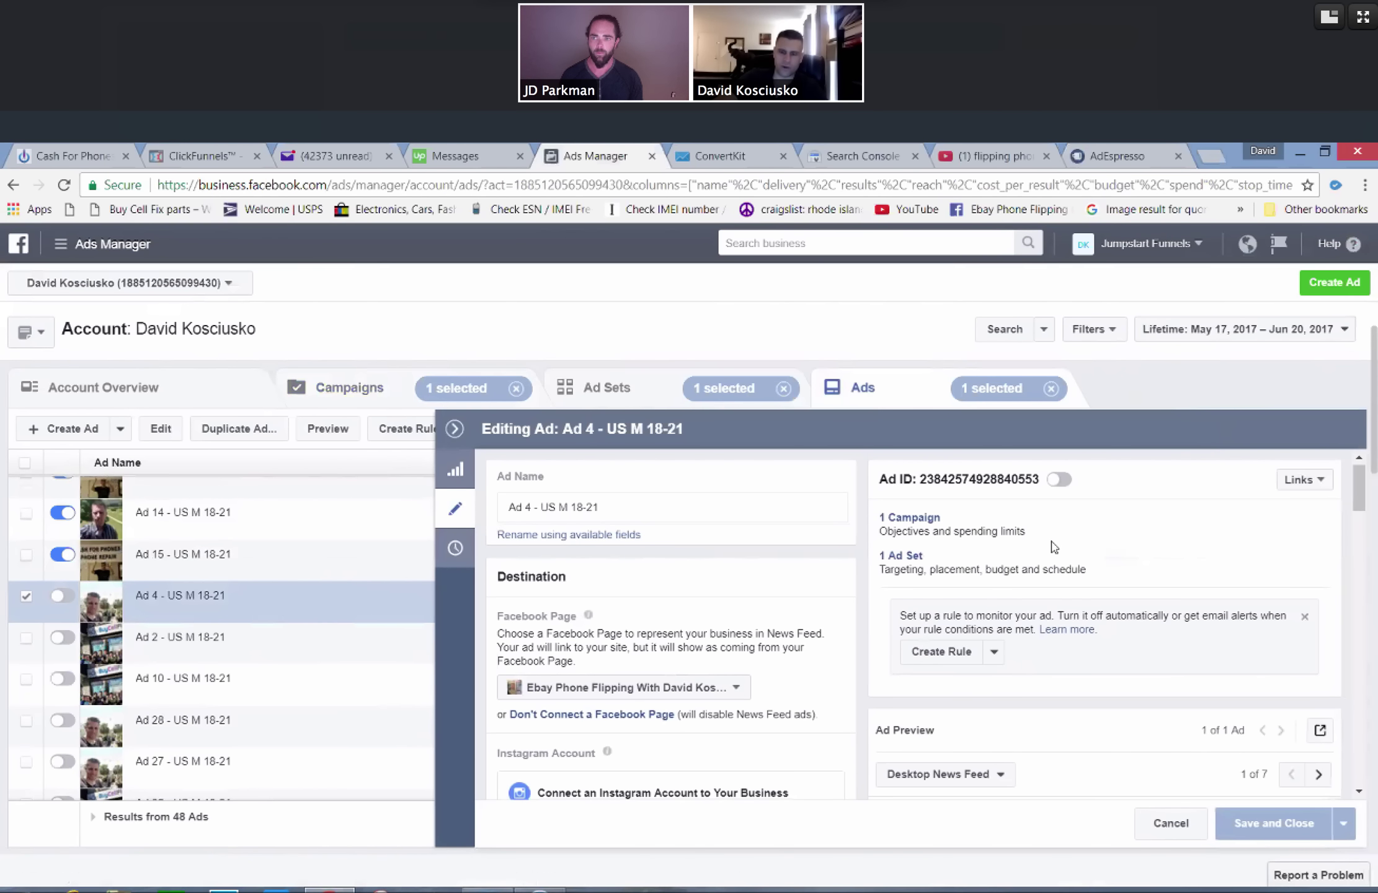
scroll(1053, 547, "down", 5)
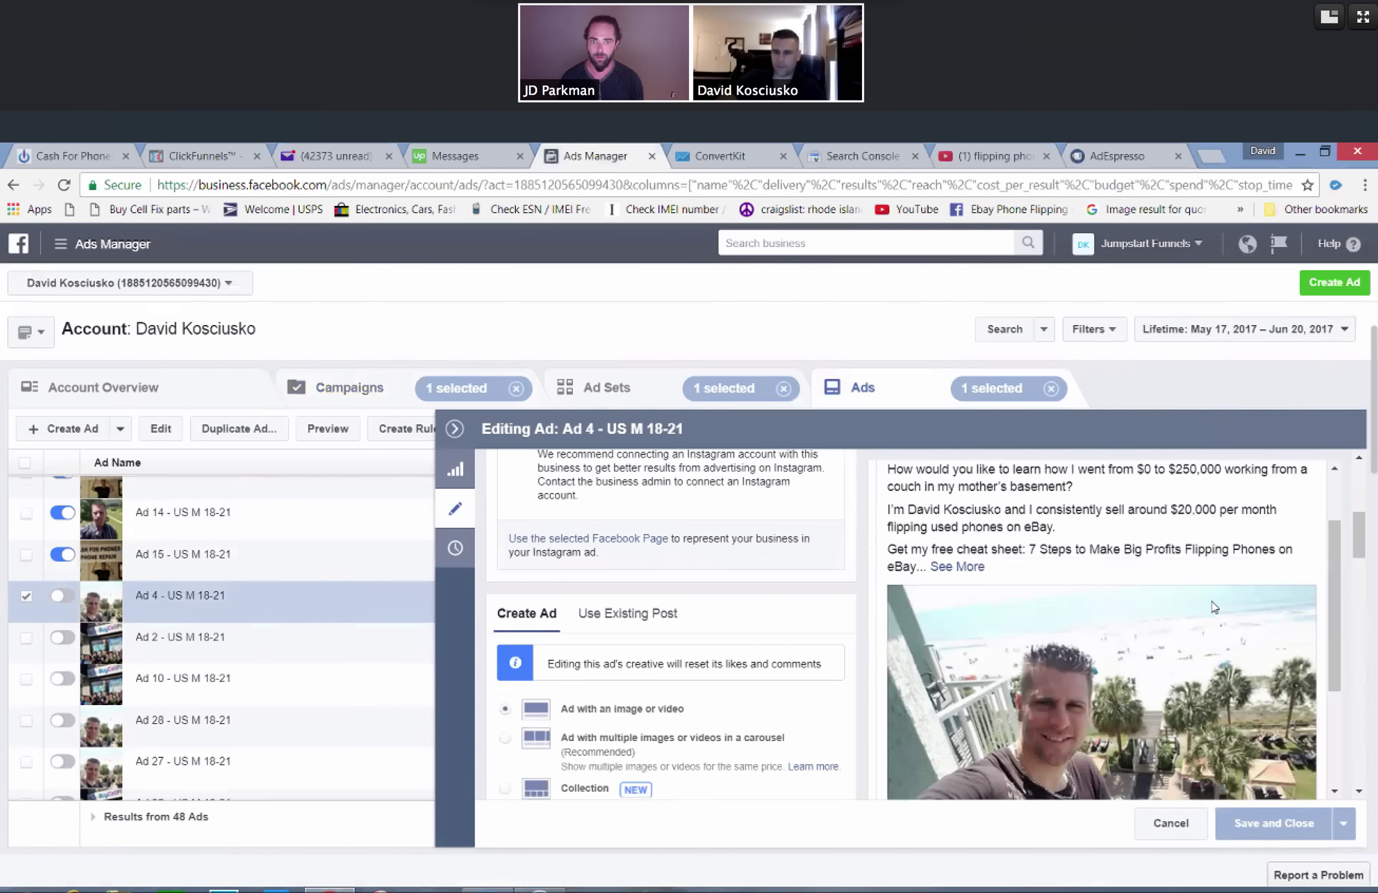
scroll(1214, 606, "down", 2)
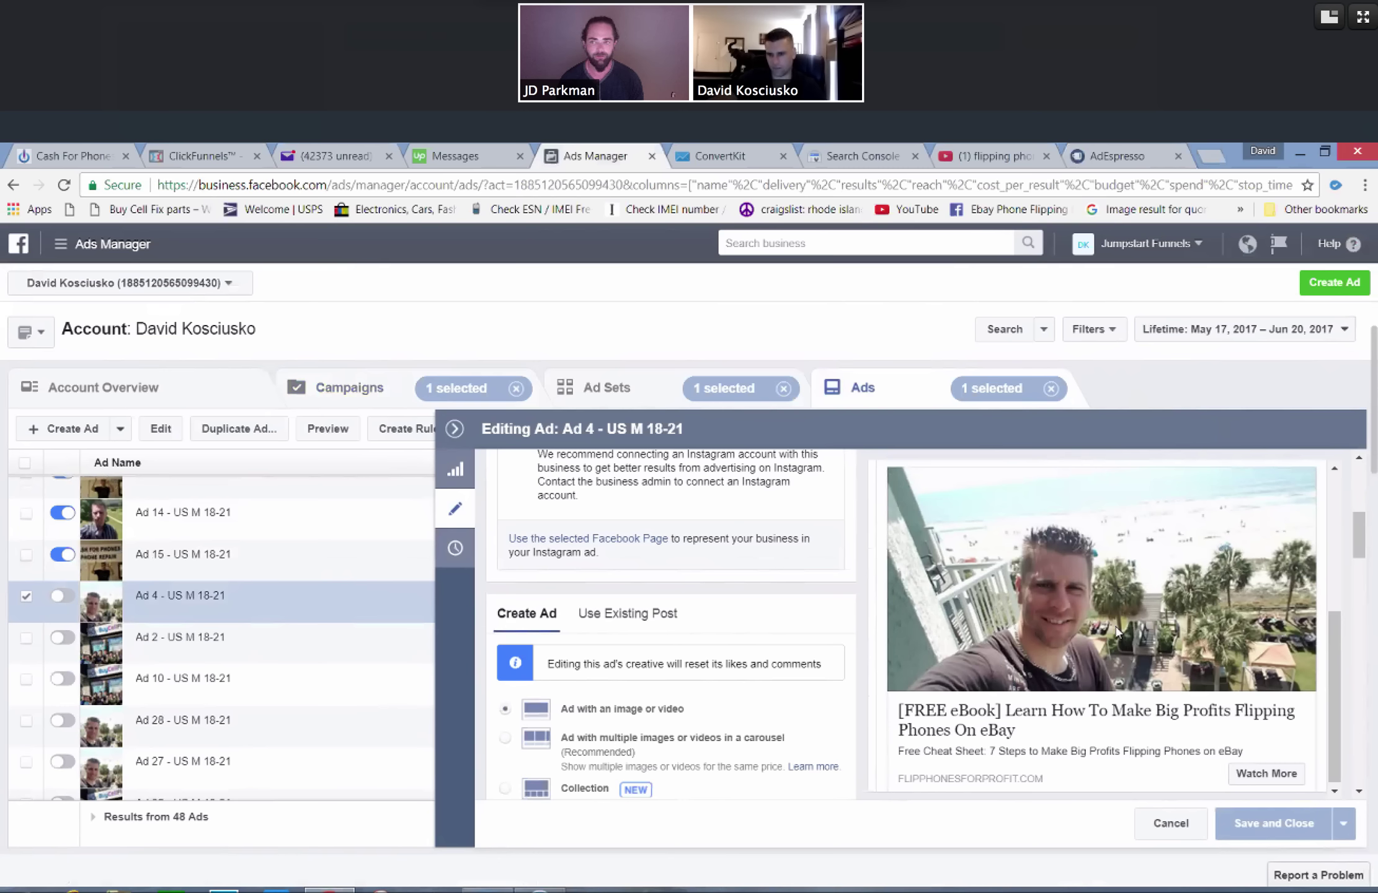
scroll(1117, 631, "up", 1)
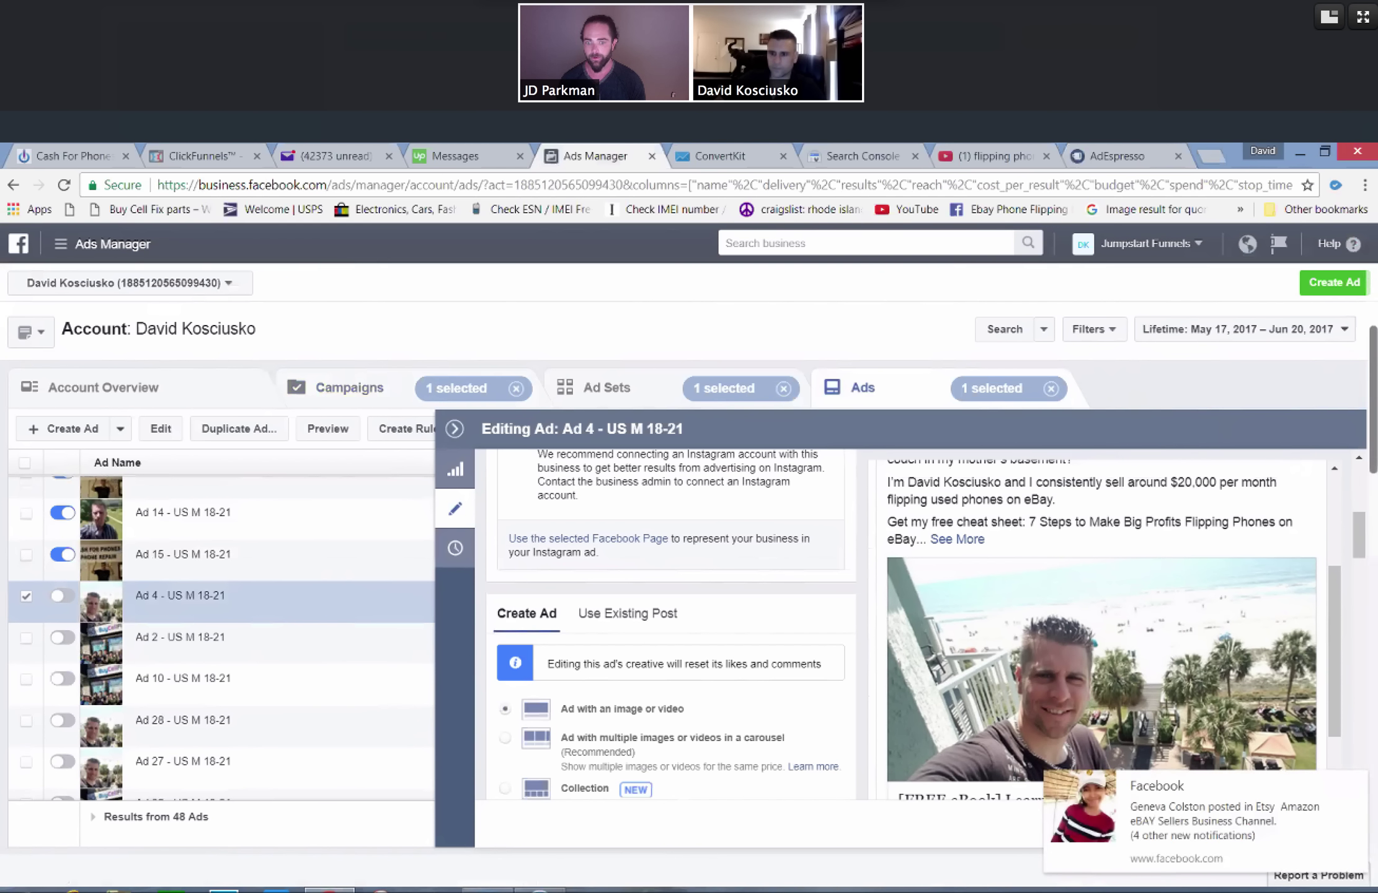
left_click(1355, 784)
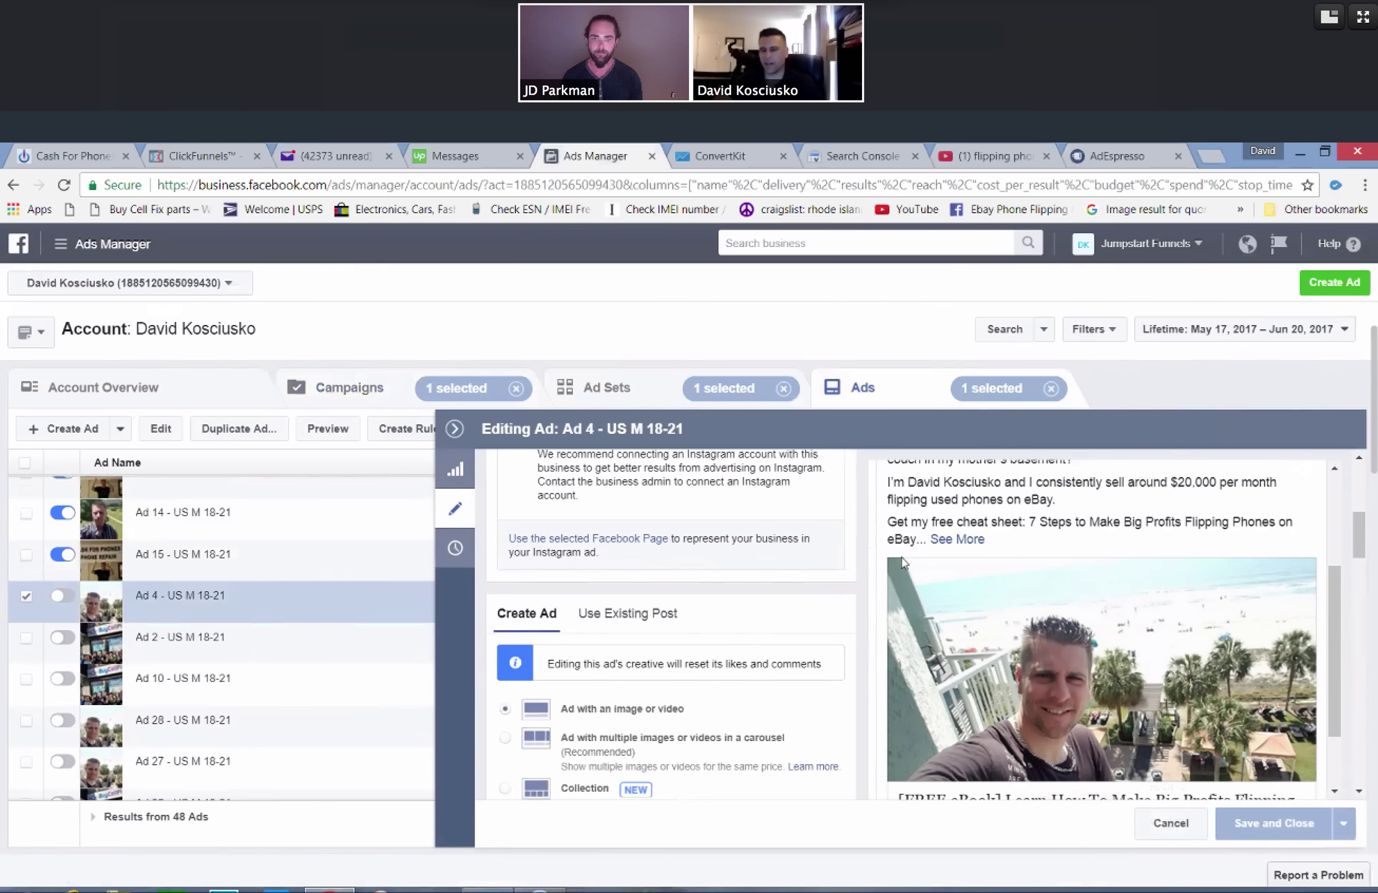
scroll(1188, 626, "down", 3)
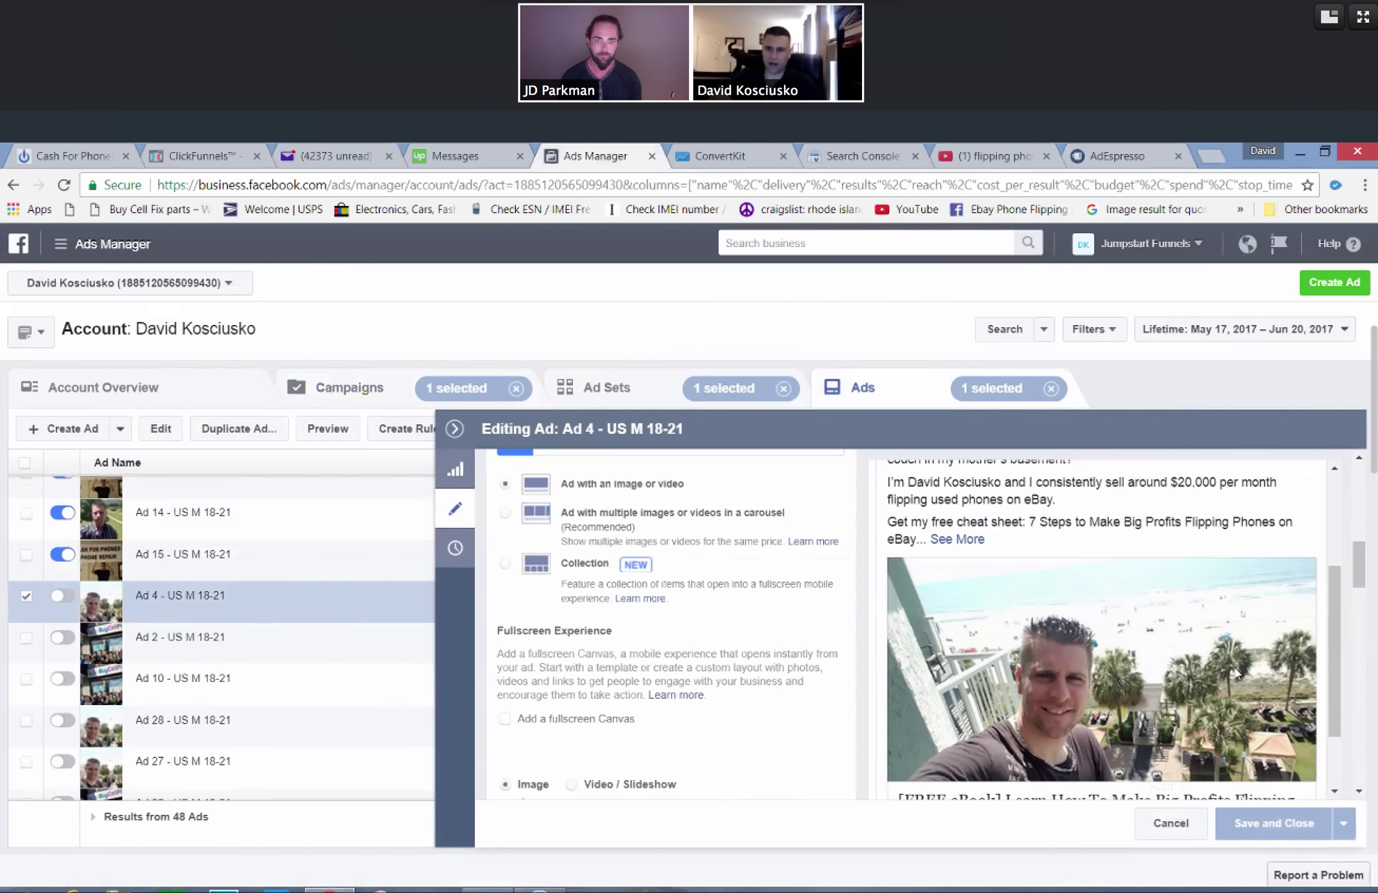
left_click(1169, 823)
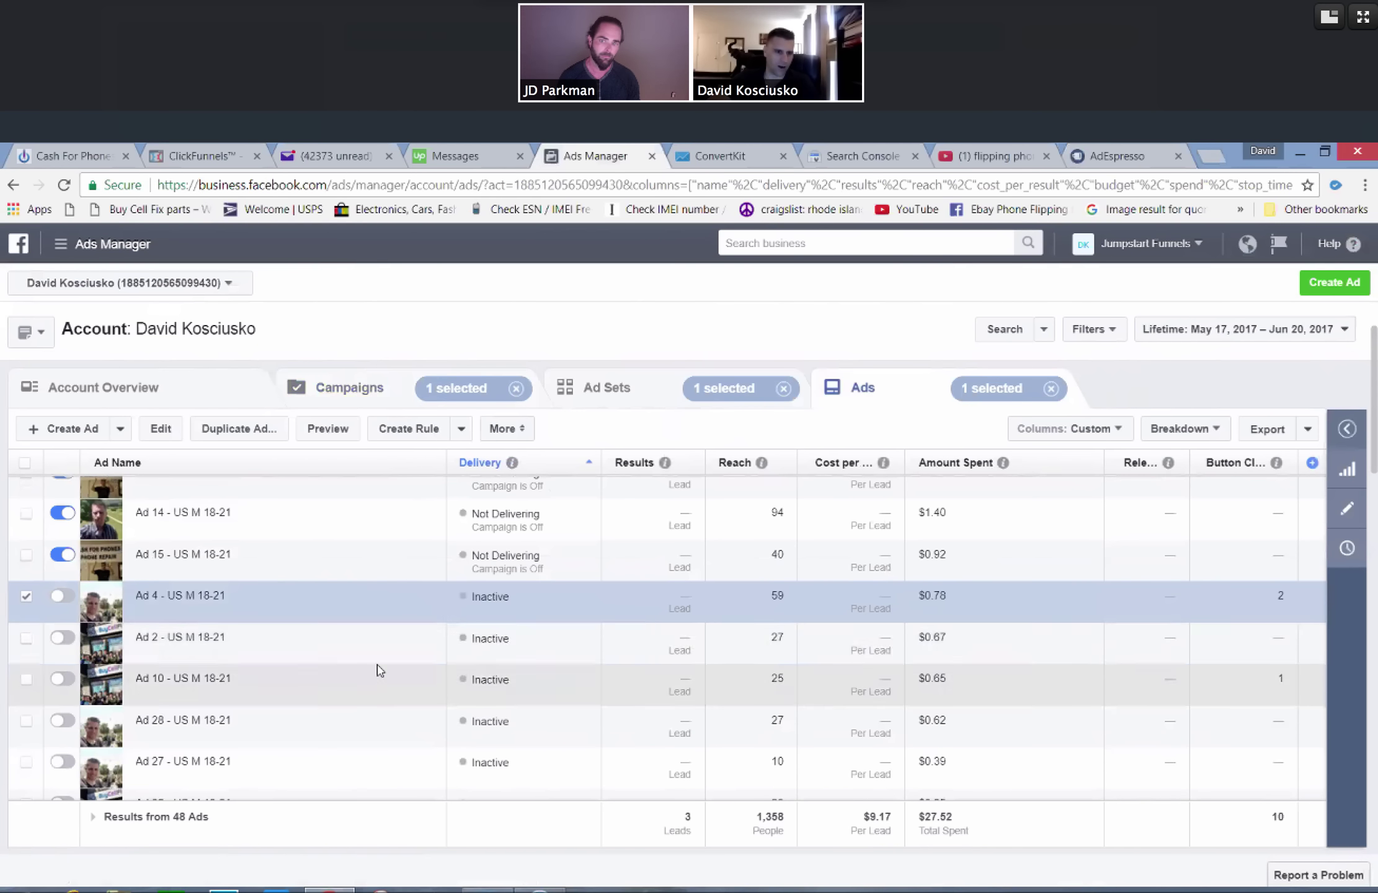
Open Ad 2 - US M 18-21 for editing, examine its storefront group photo and ad text, and cancel the editor
scroll(149, 630, "down", 2)
left_click(143, 536)
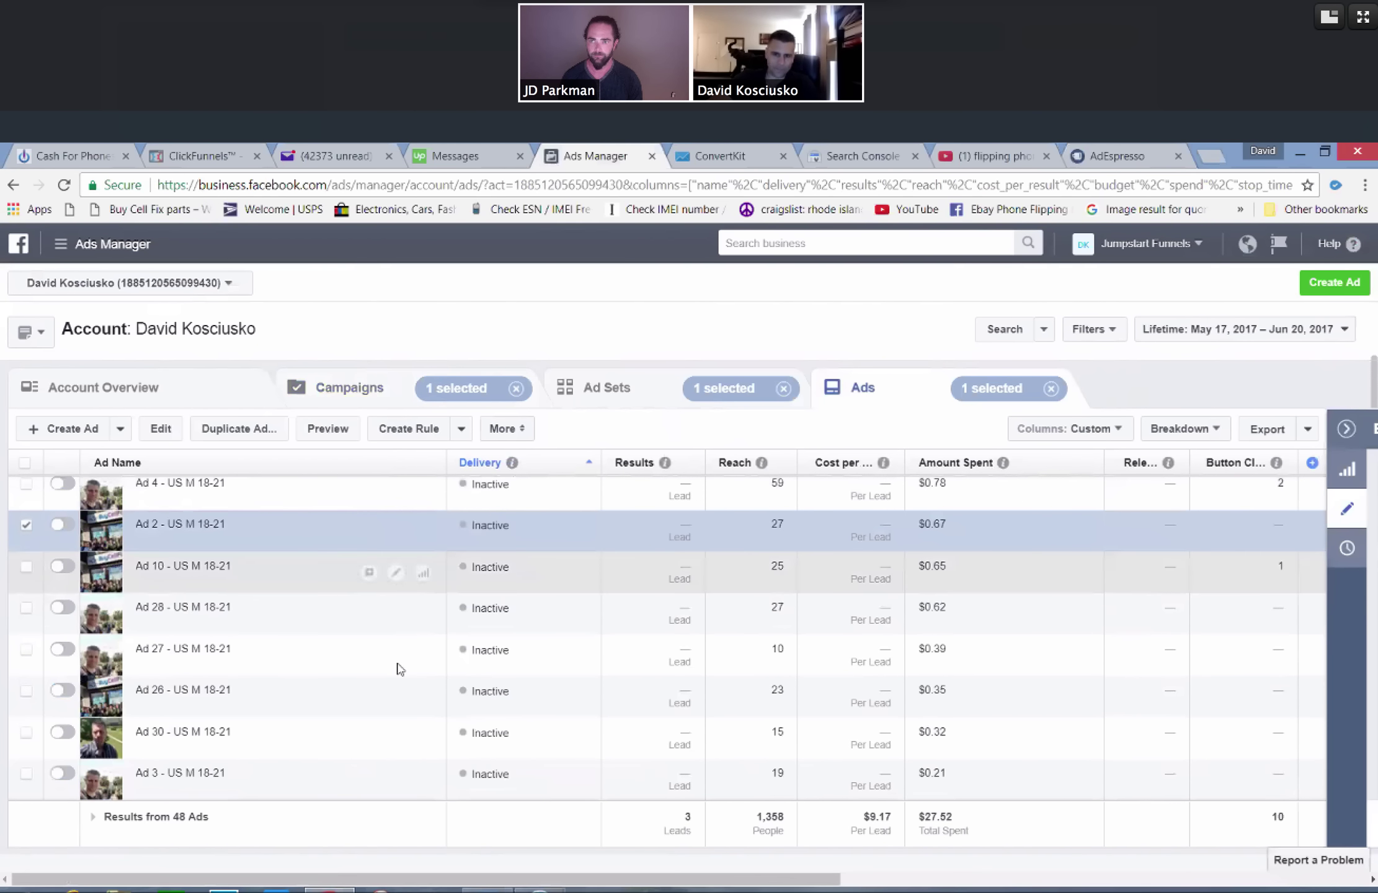
left_click(395, 530)
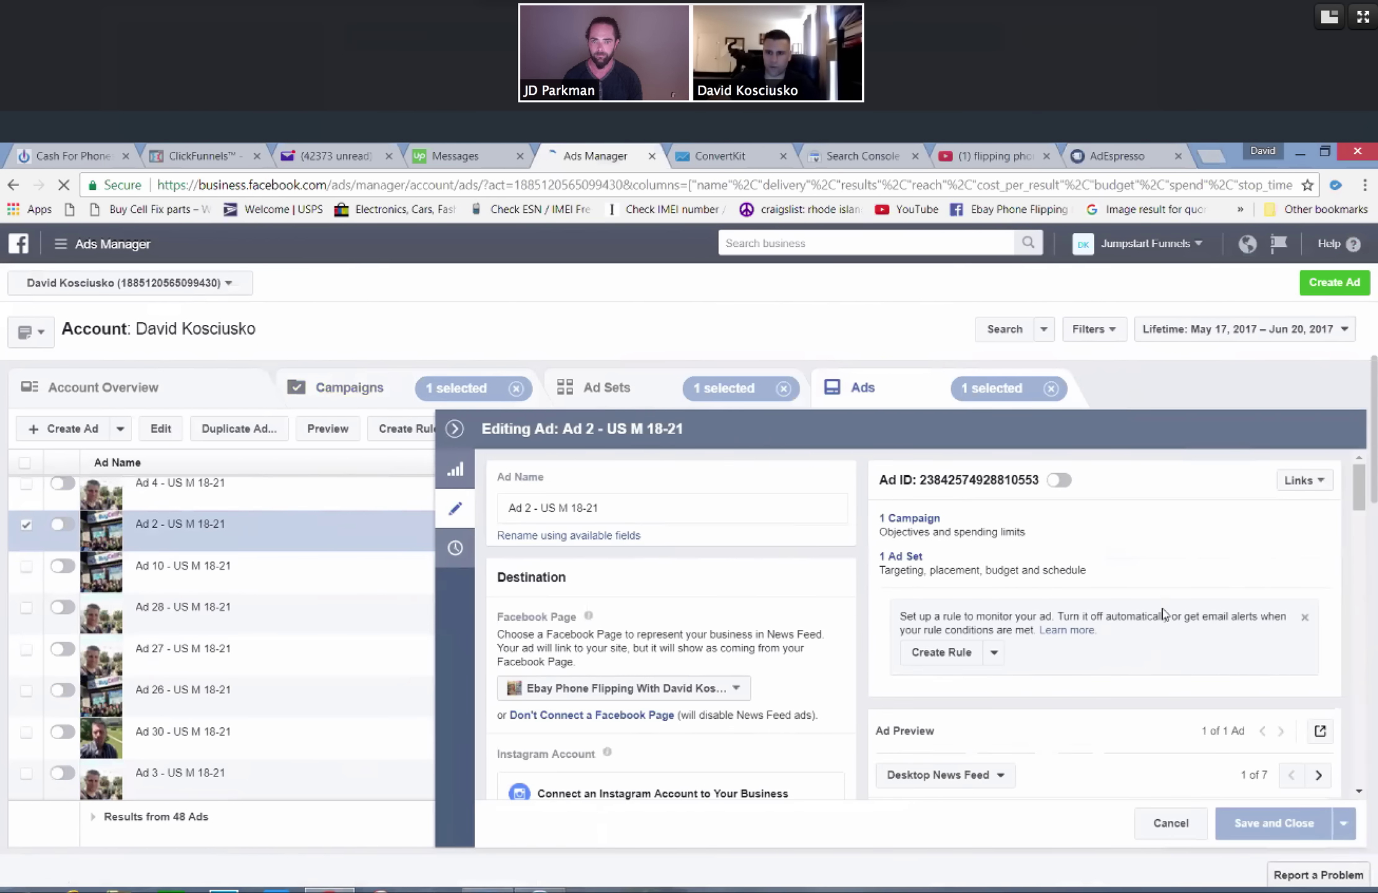
scroll(1034, 618, "down", 6)
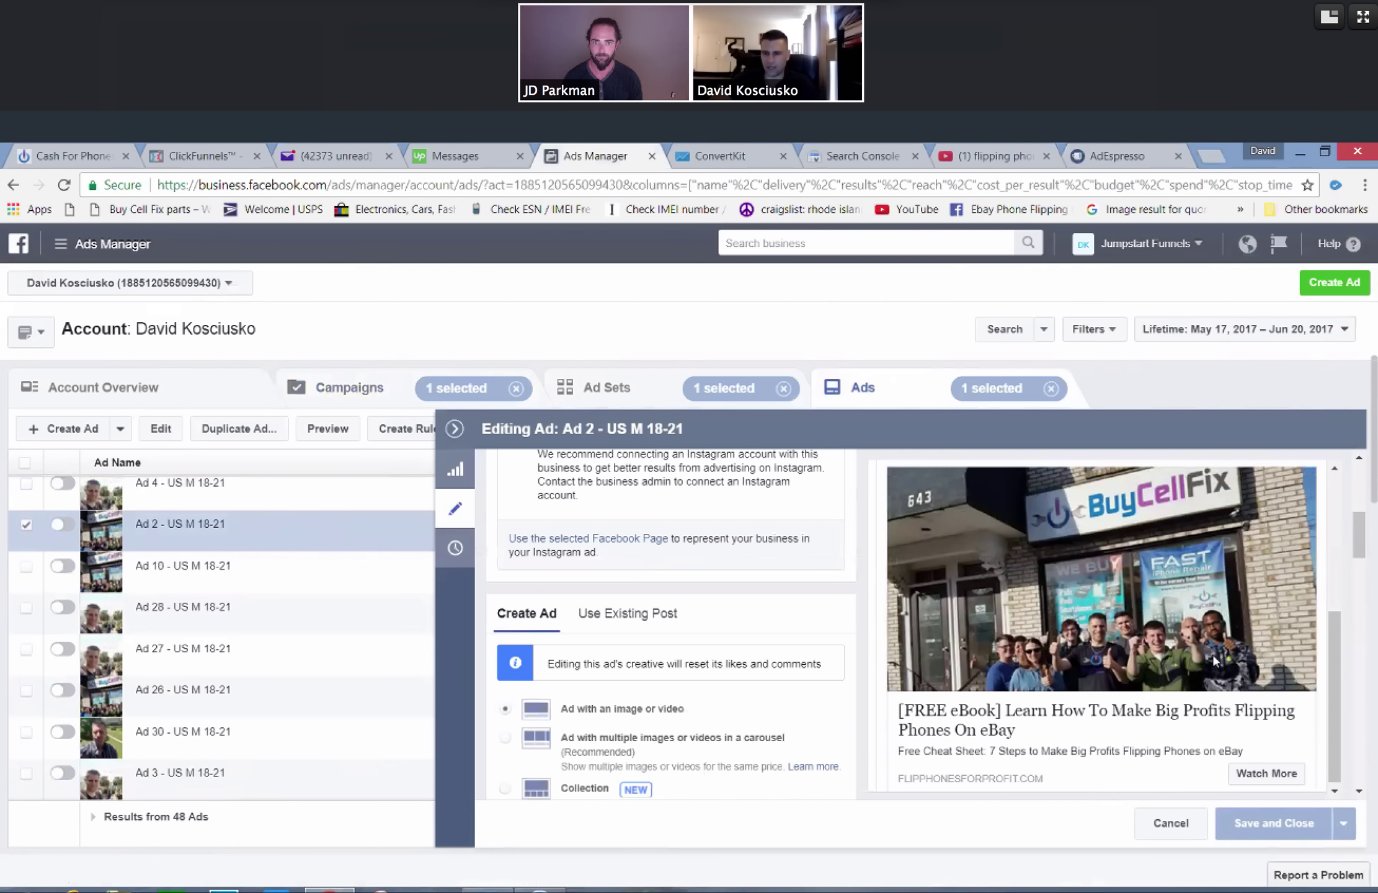
scroll(1213, 658, "down", 2)
scroll(1107, 669, "down", 2)
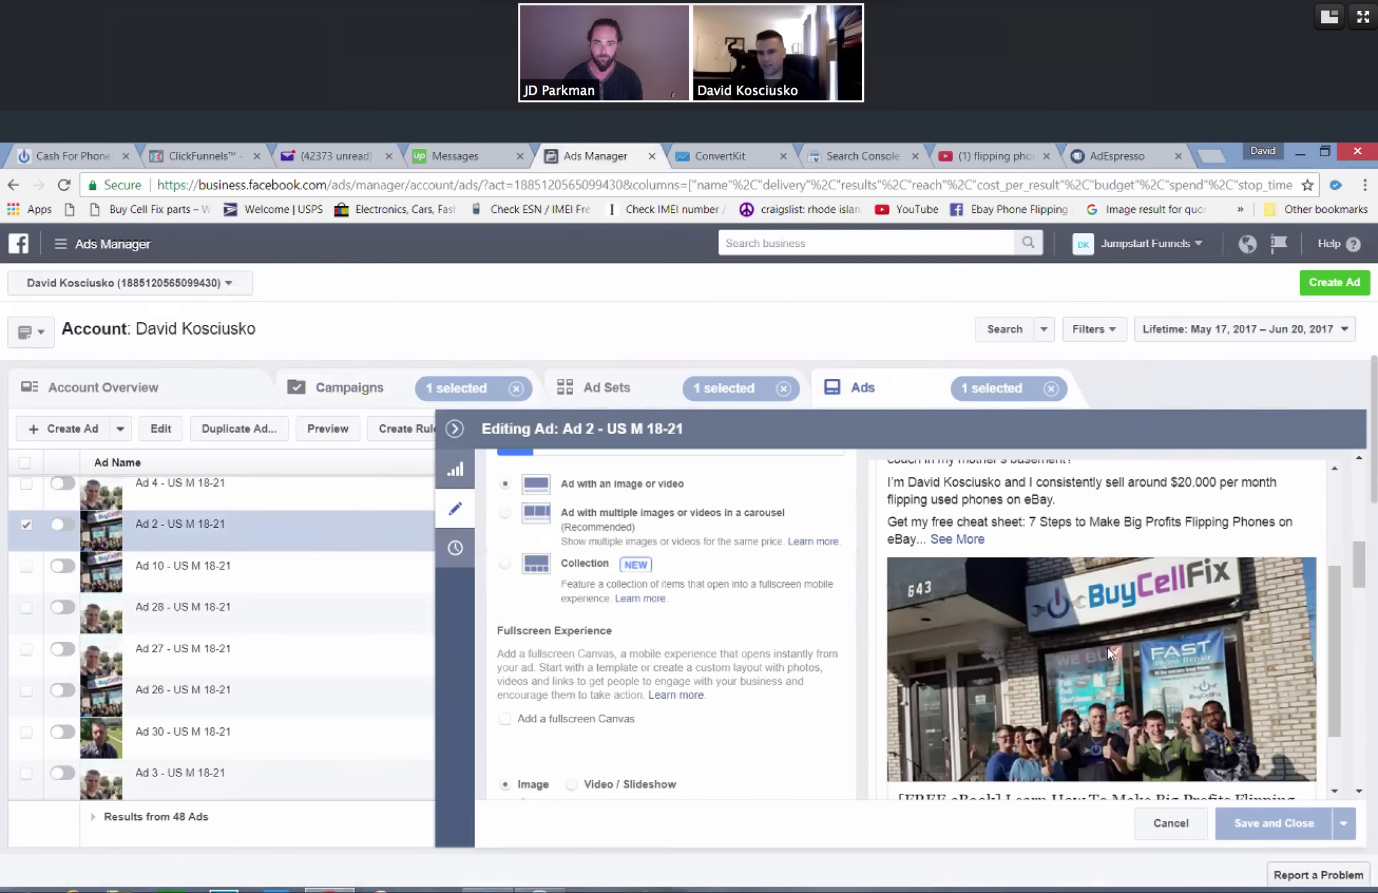
left_click(1170, 825)
Return to the campaign list and display the ads of ad set 1 - 78074 in the Ebay Phone Flip campaign above Free eBook - Learn Make Profits v1
scroll(314, 609, "down", 5)
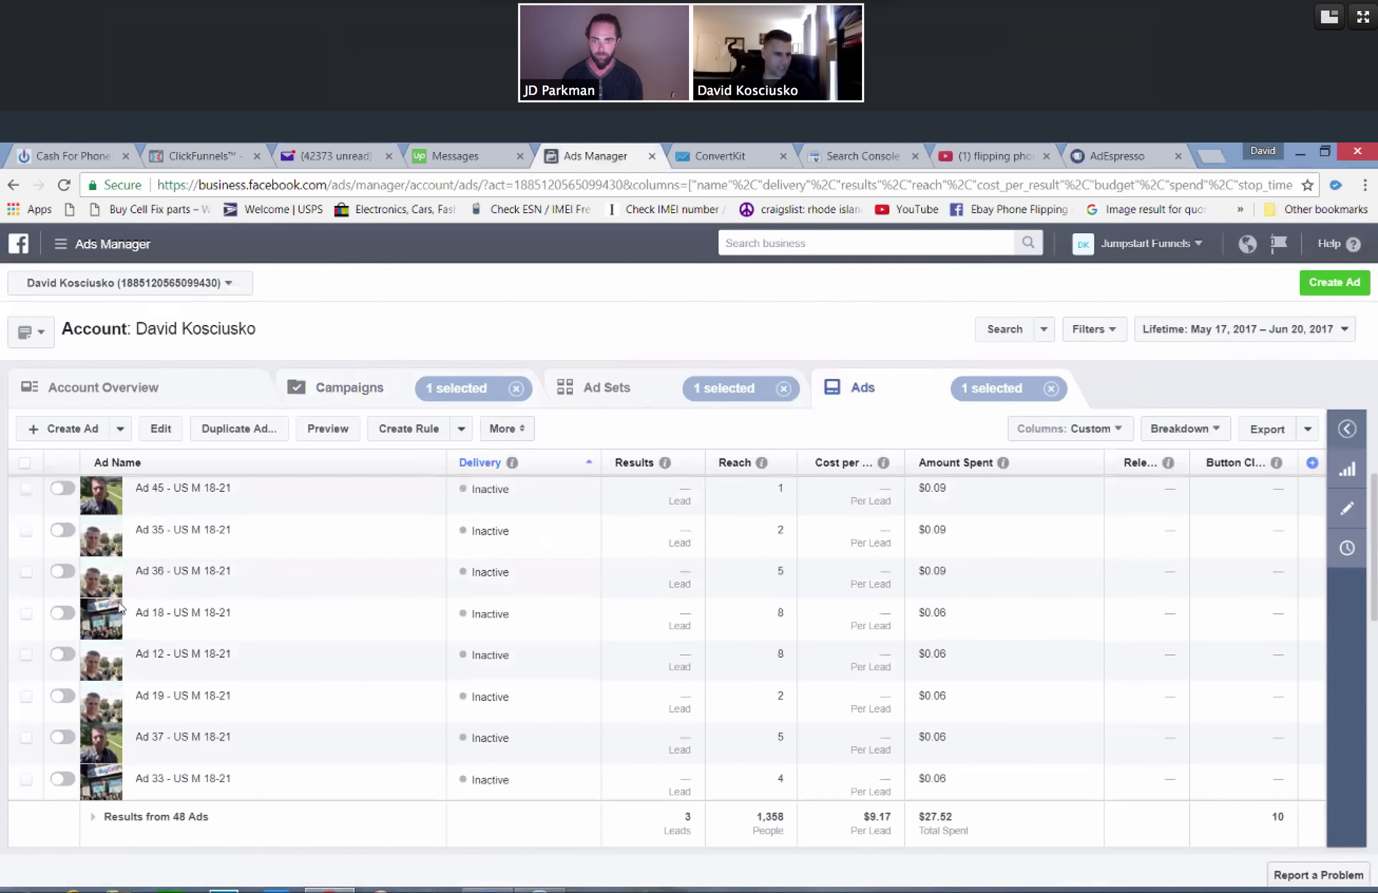
scroll(120, 608, "down", 5)
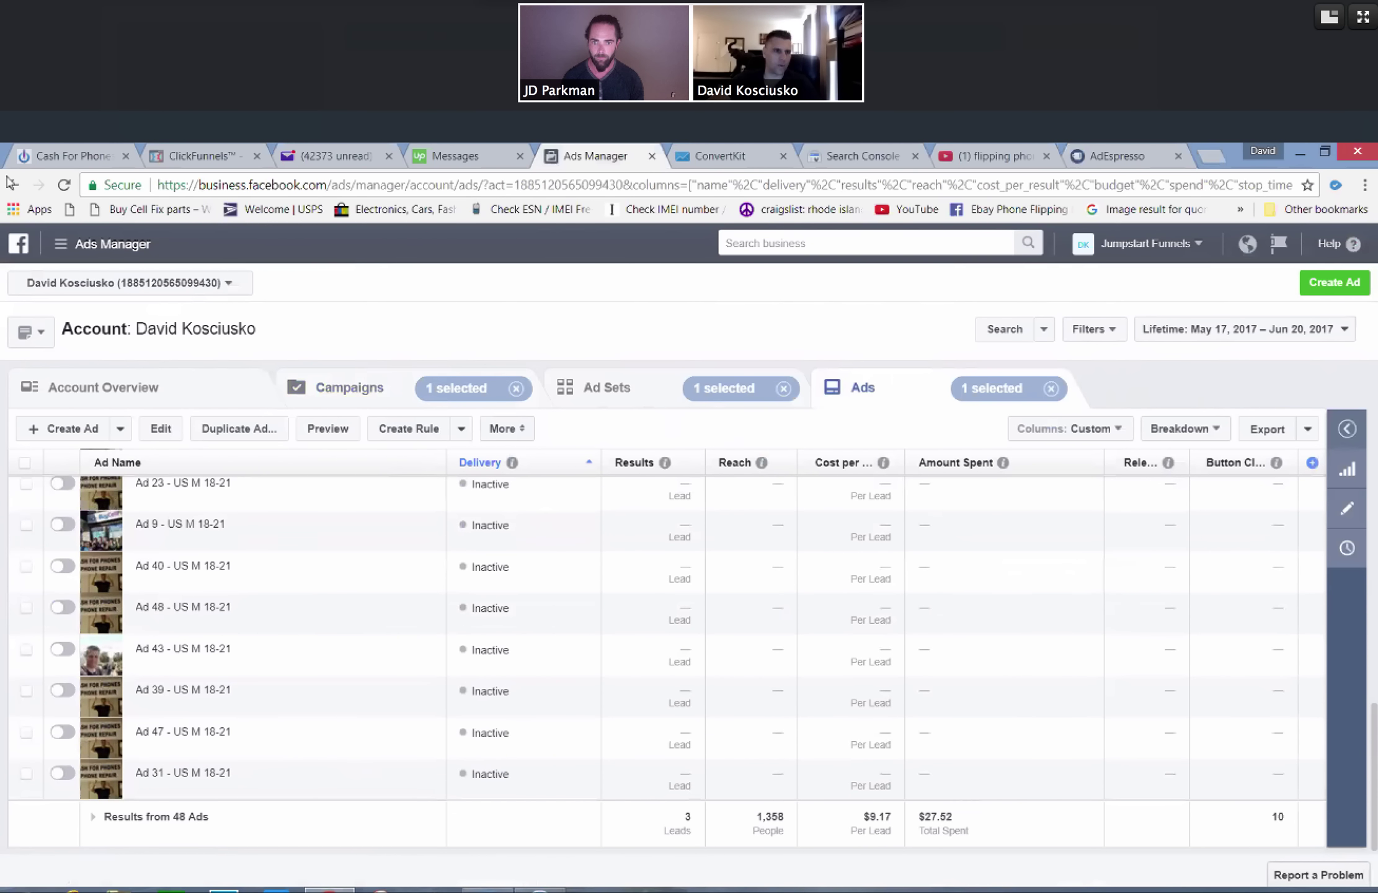
left_click(11, 184)
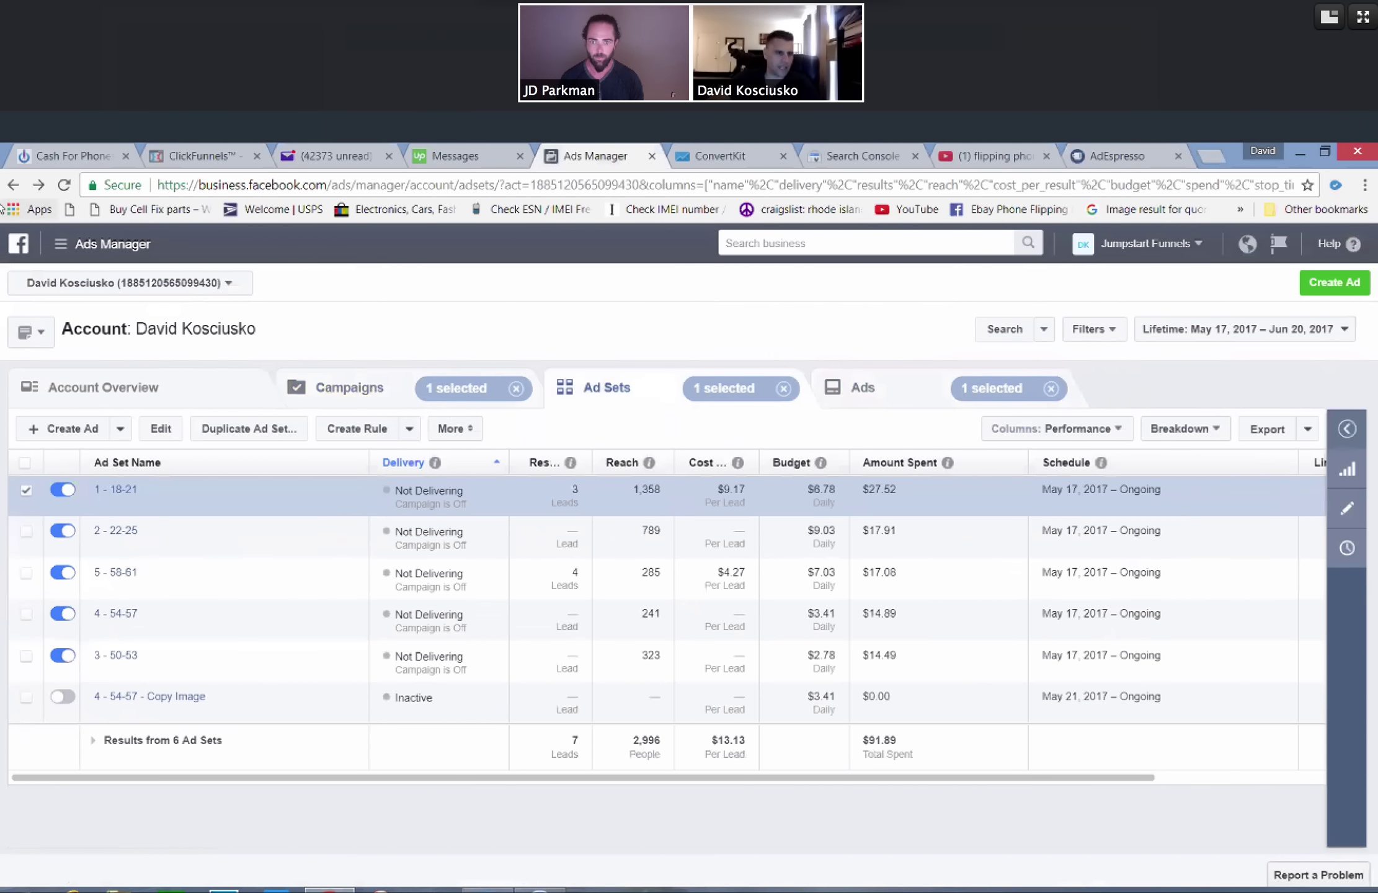
left_click(11, 184)
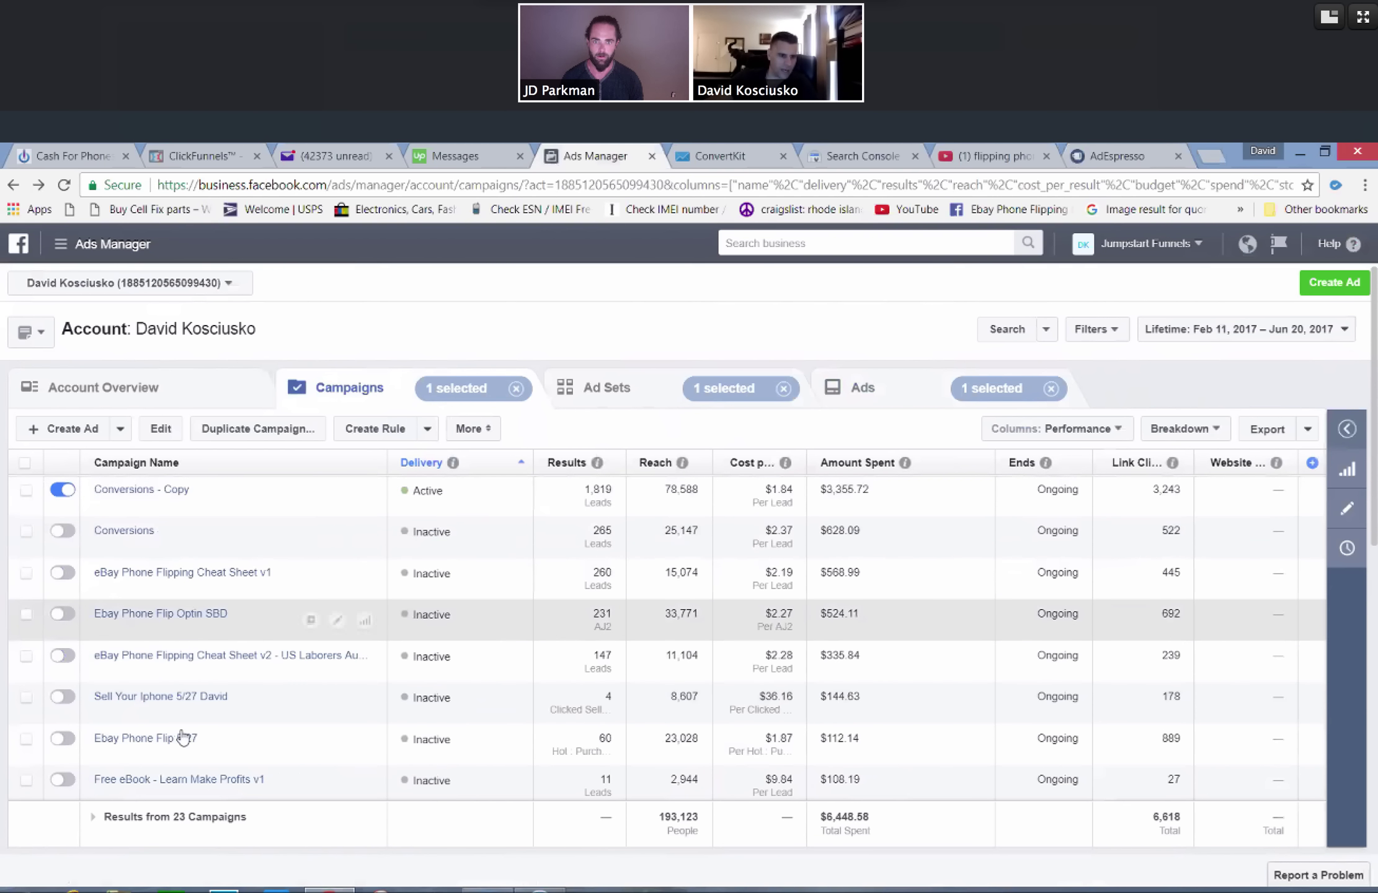
left_click(185, 742)
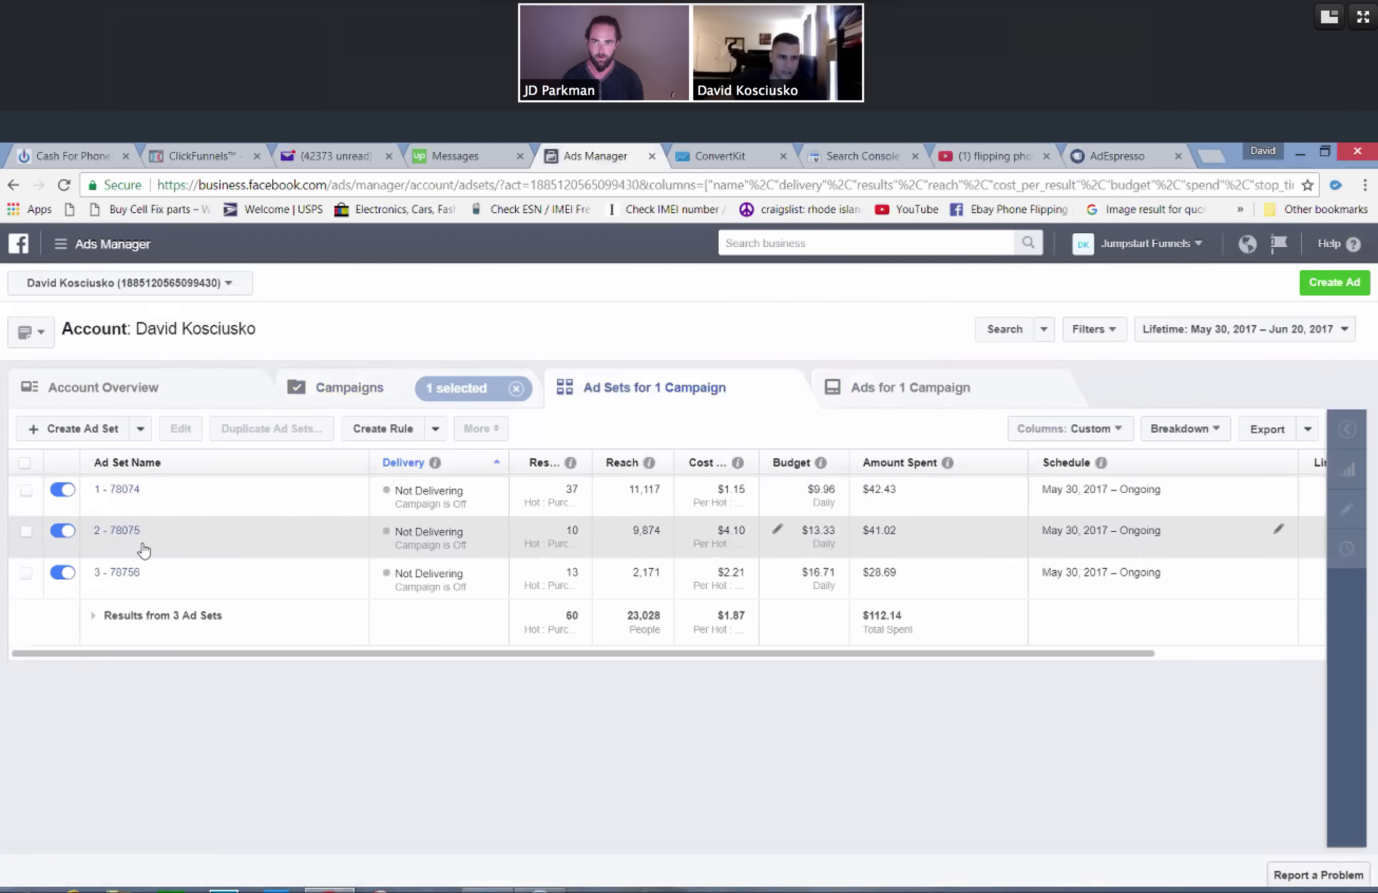
left_click(117, 489)
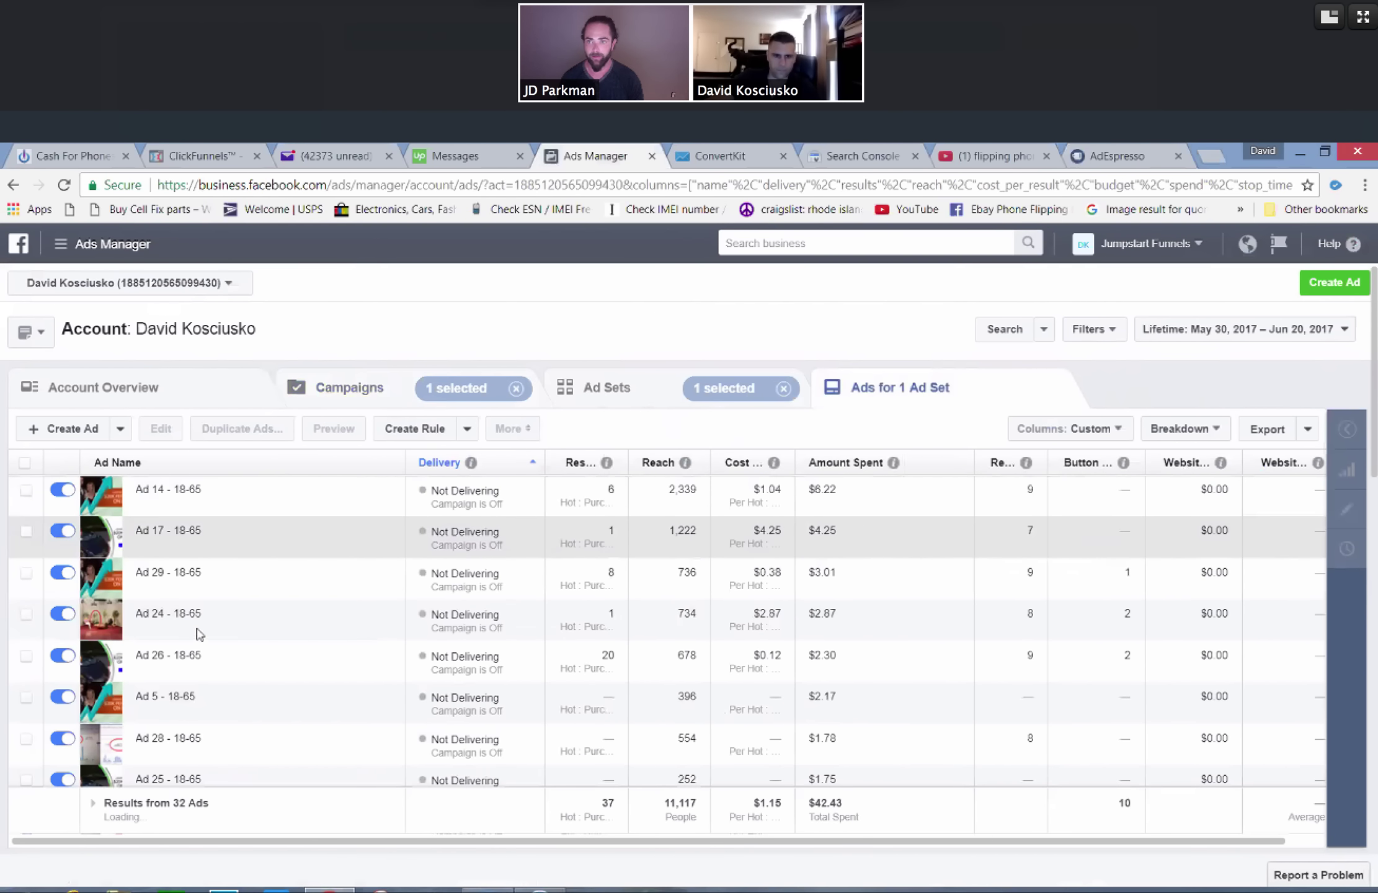
Open Ad 14 - 18-65 in the editor, read its text and examine its picture and headline, and close it without saving
mouse_move(384, 517)
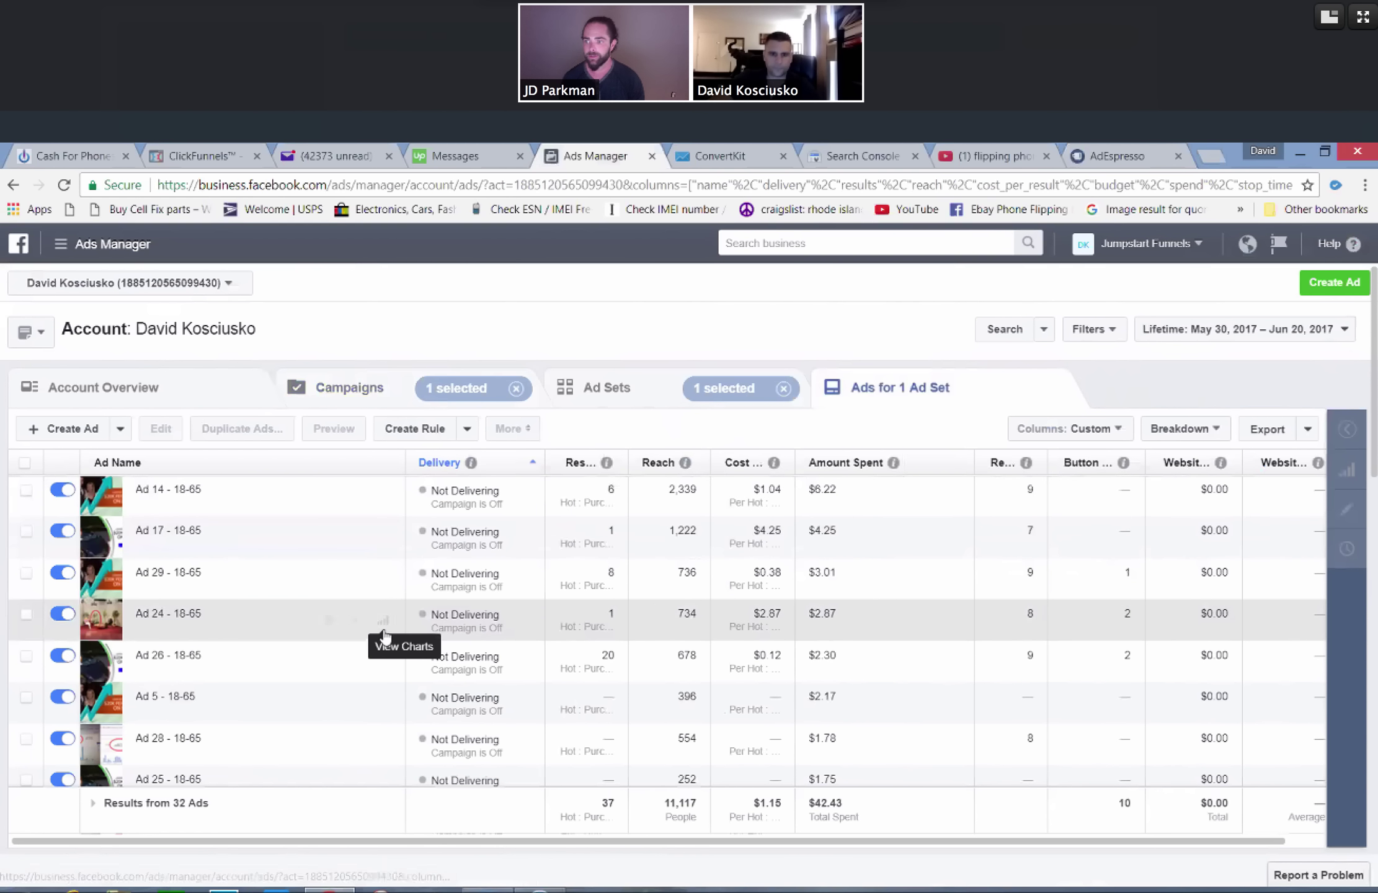
left_click(354, 499)
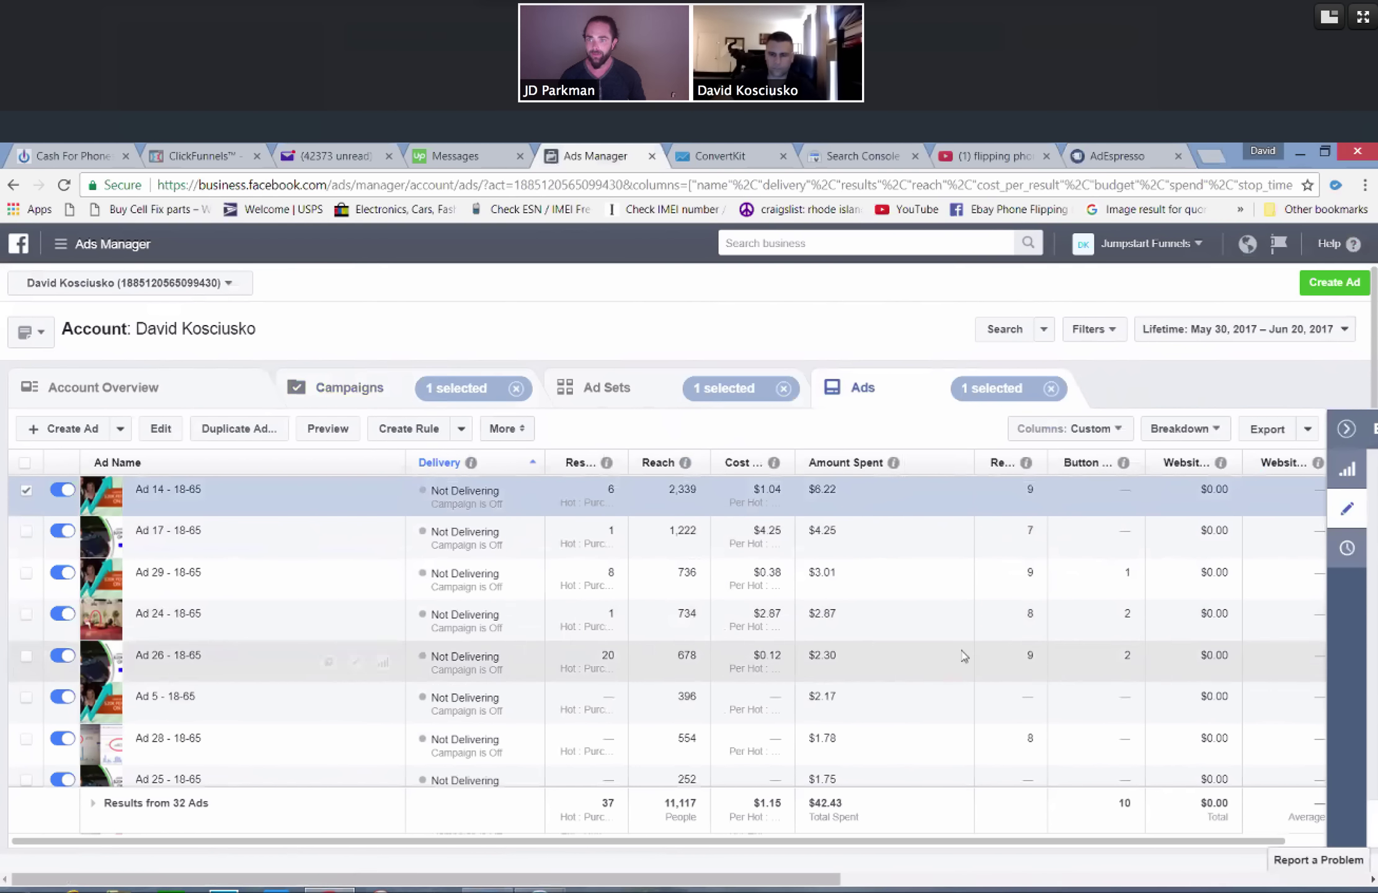
scroll(1224, 590, "down", 5)
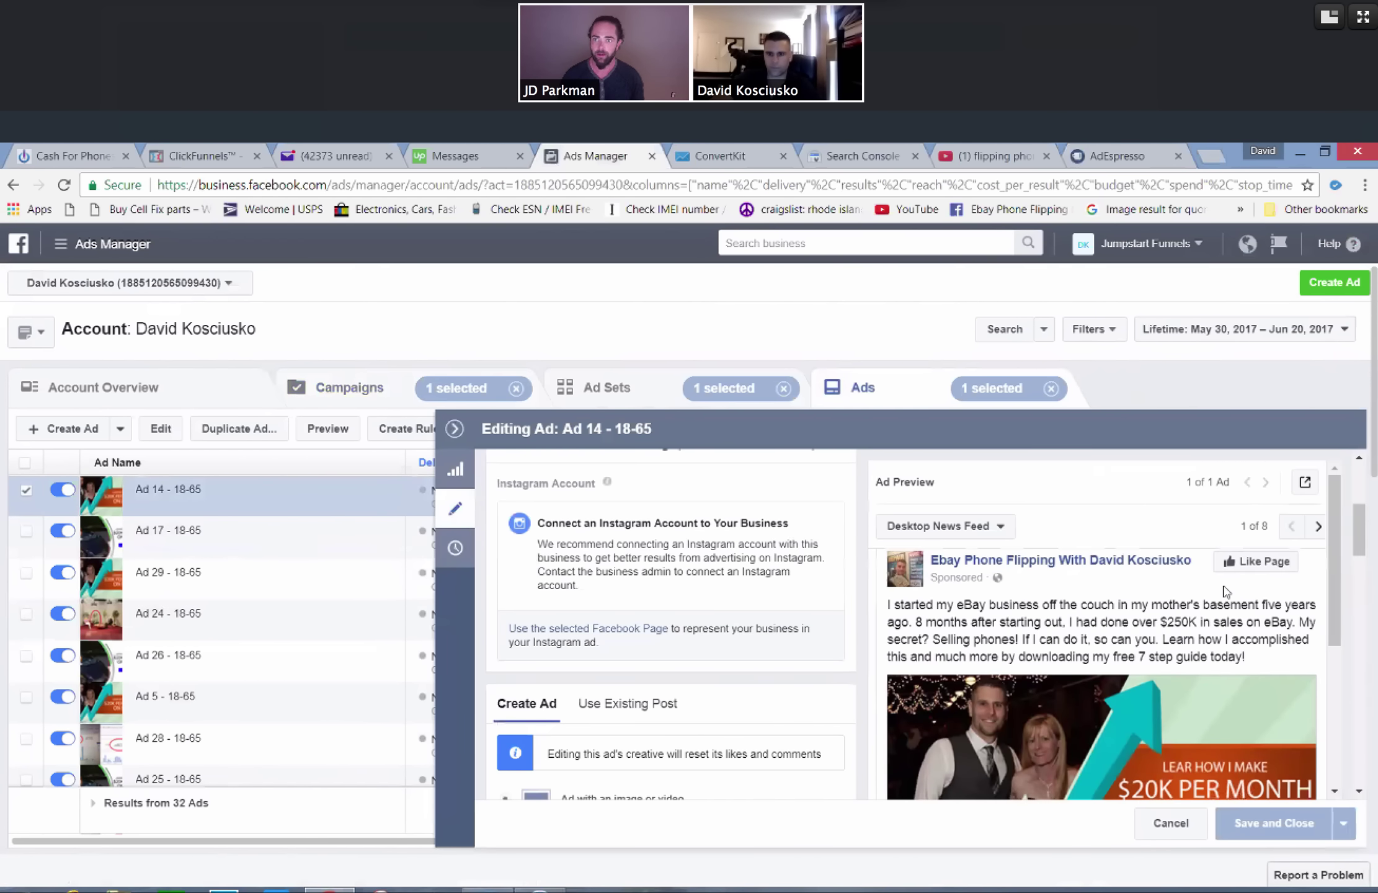
scroll(1224, 591, "up", 2)
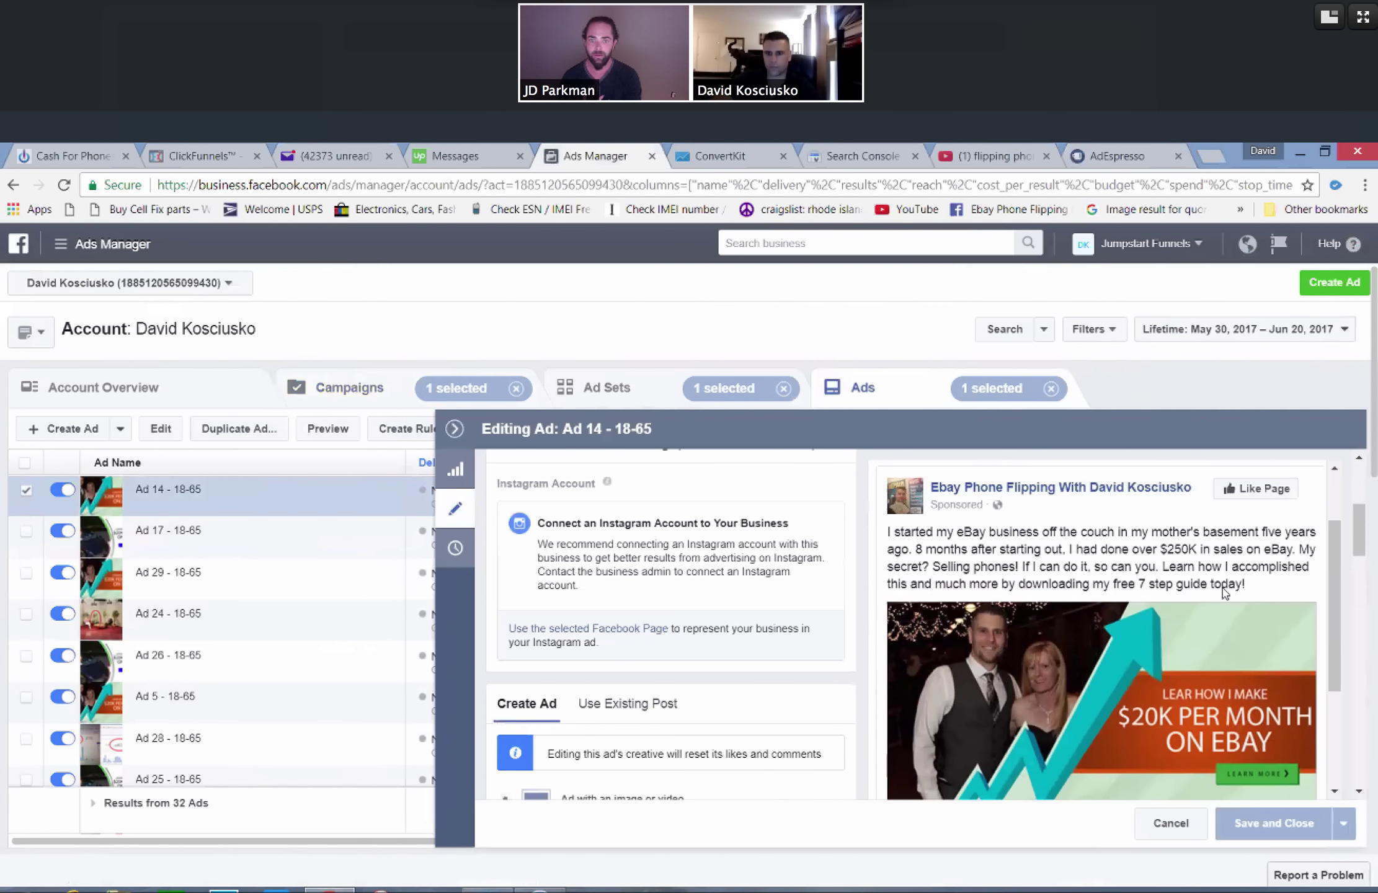
scroll(1224, 590, "down", 2)
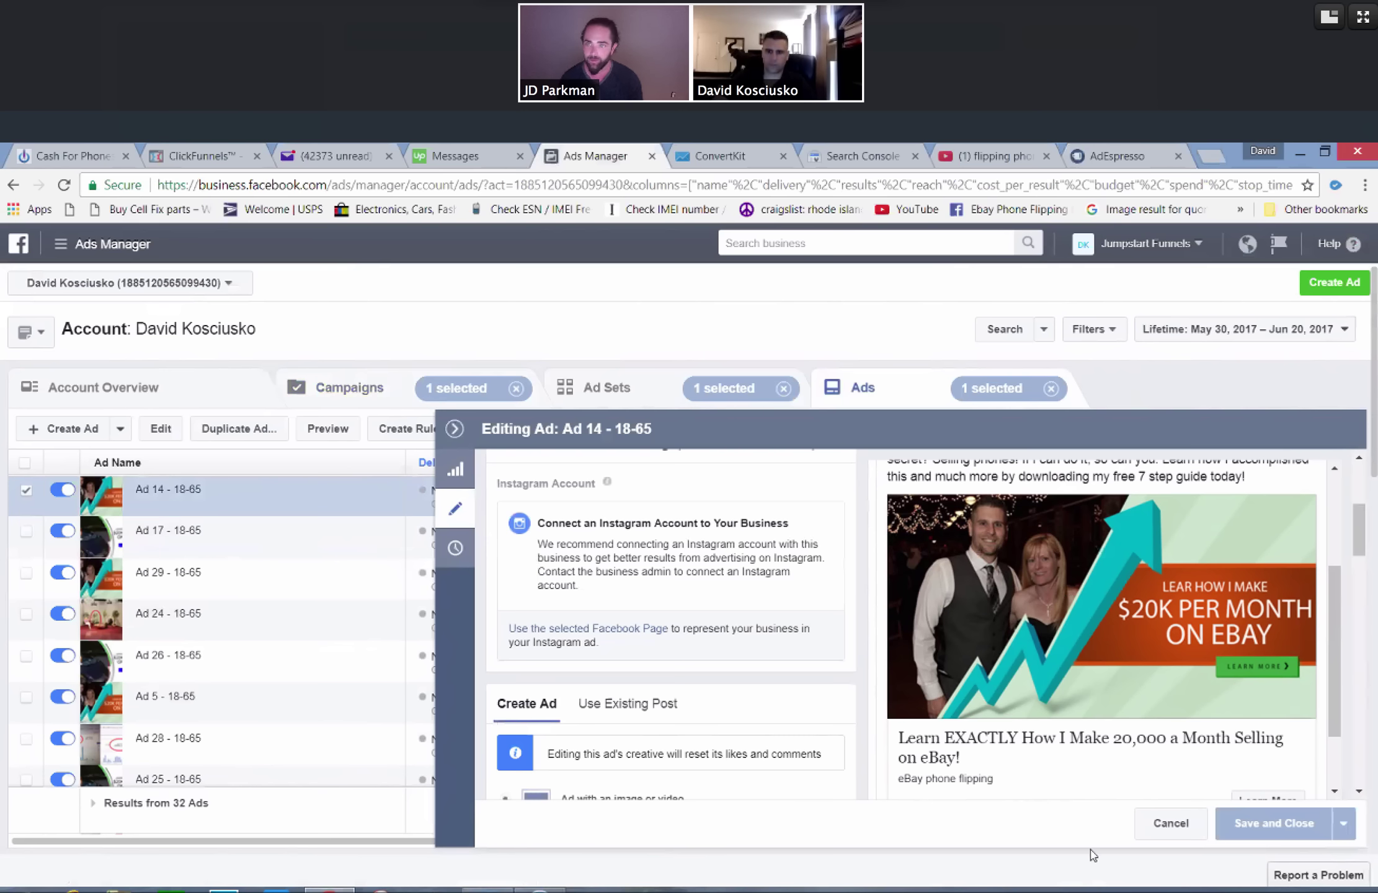
left_click(1179, 824)
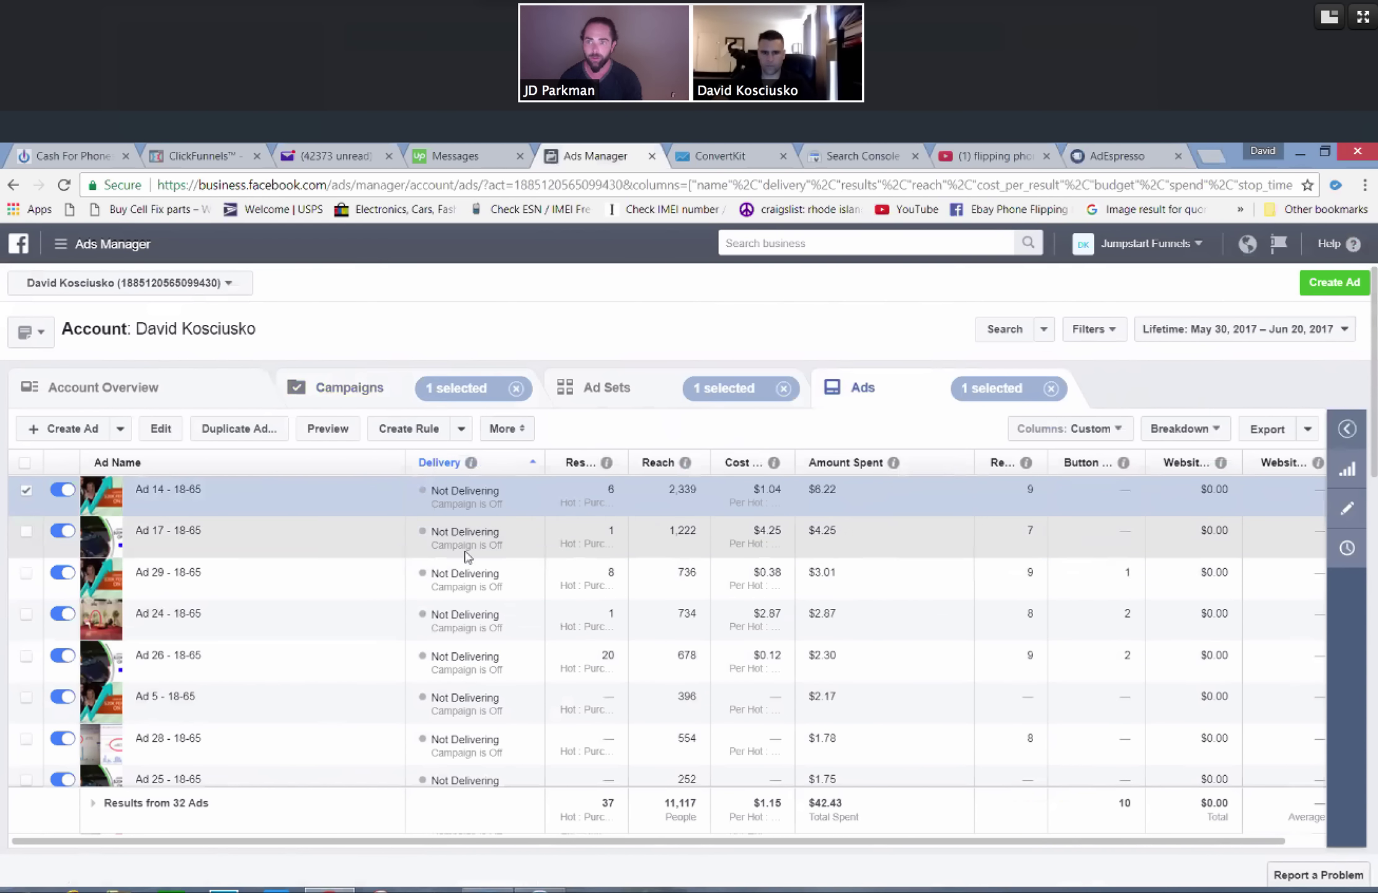
Select Ad 17 - 18-65, review its text, picture and headline in the editor preview, and cancel without saving
left_click(180, 531)
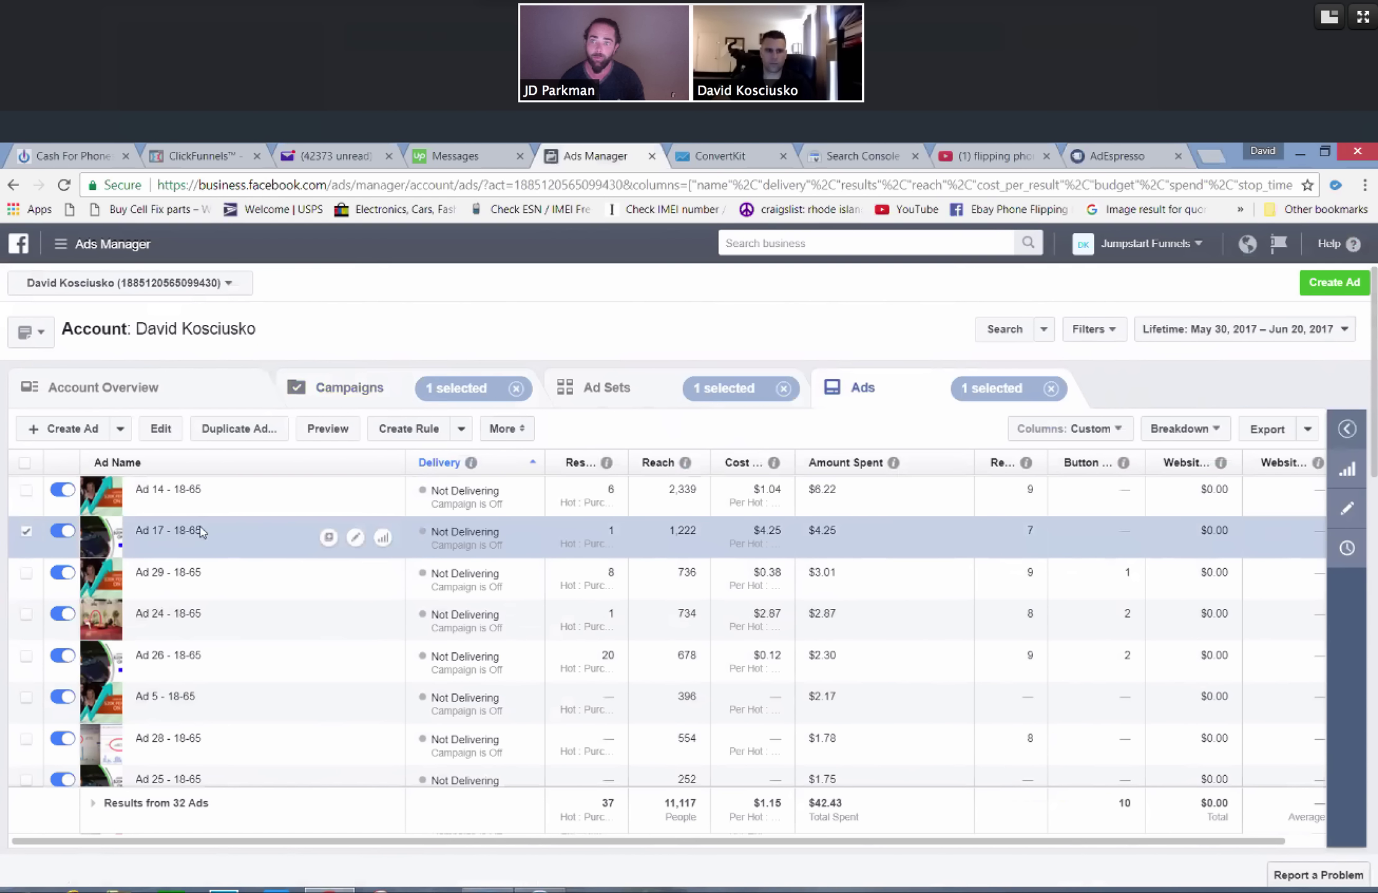
left_click(354, 538)
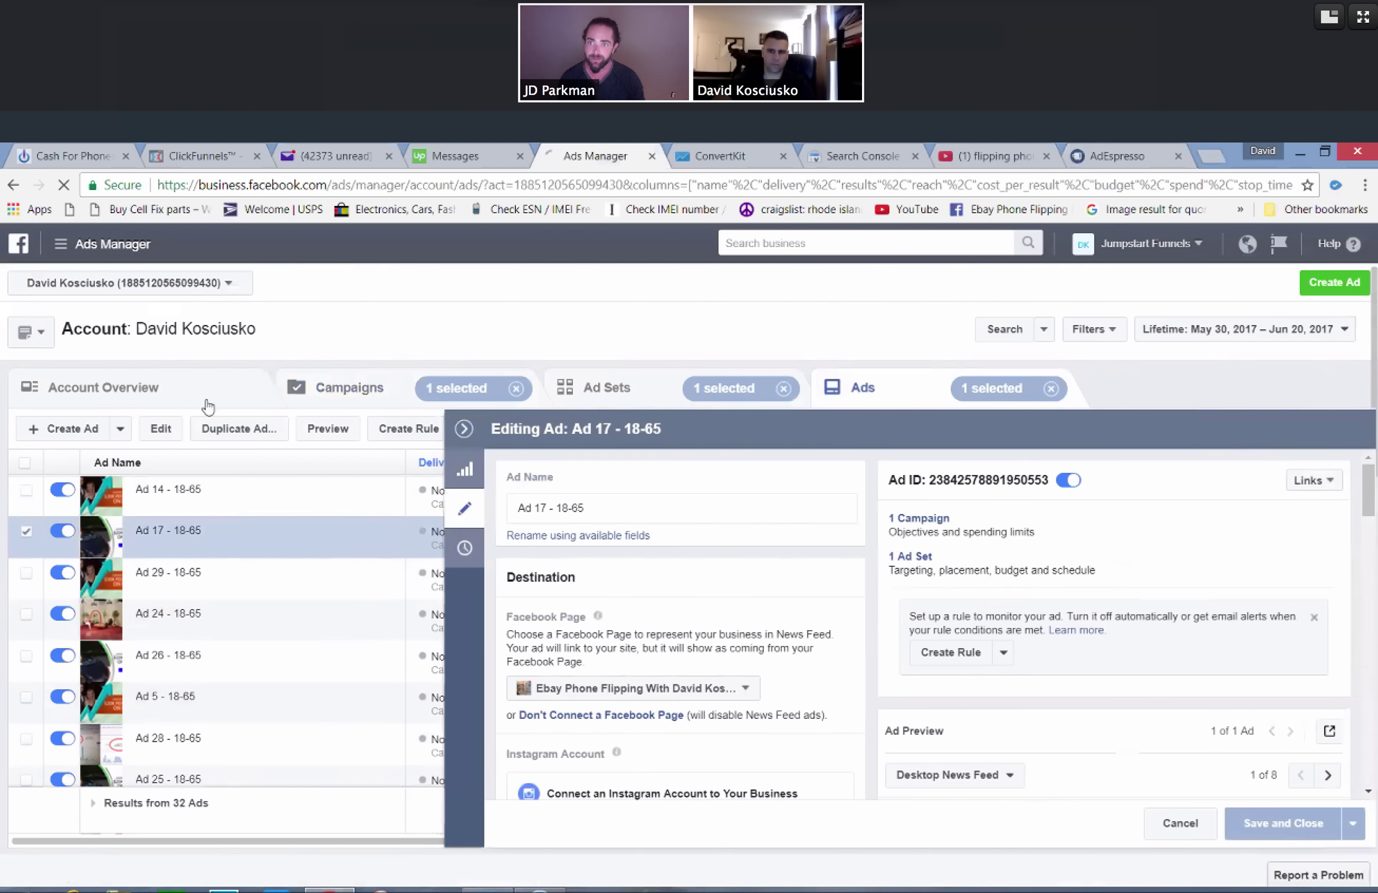
scroll(1201, 610, "down", 3)
scroll(1203, 612, "up", 1)
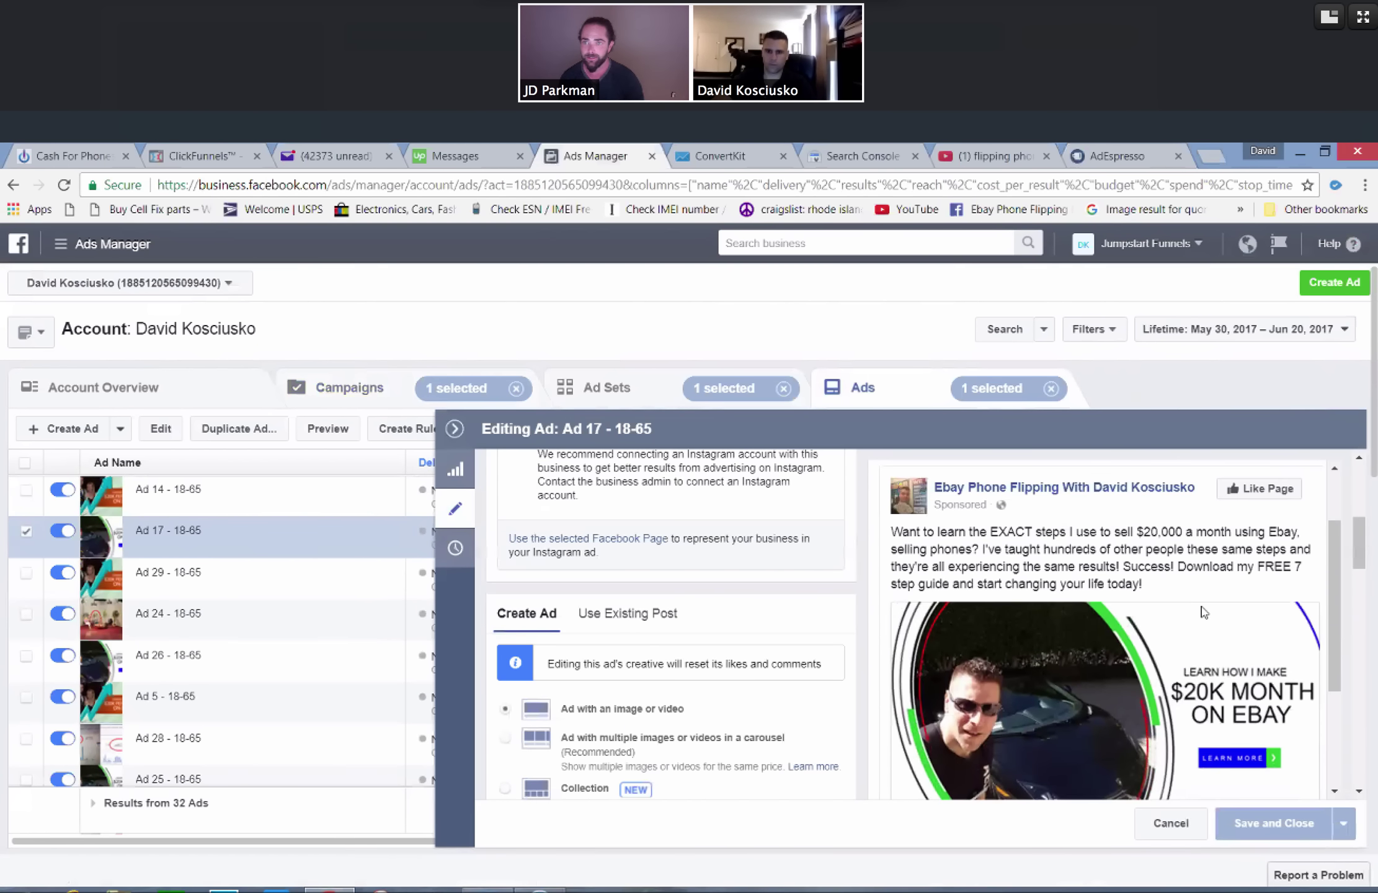
scroll(1203, 612, "down", 2)
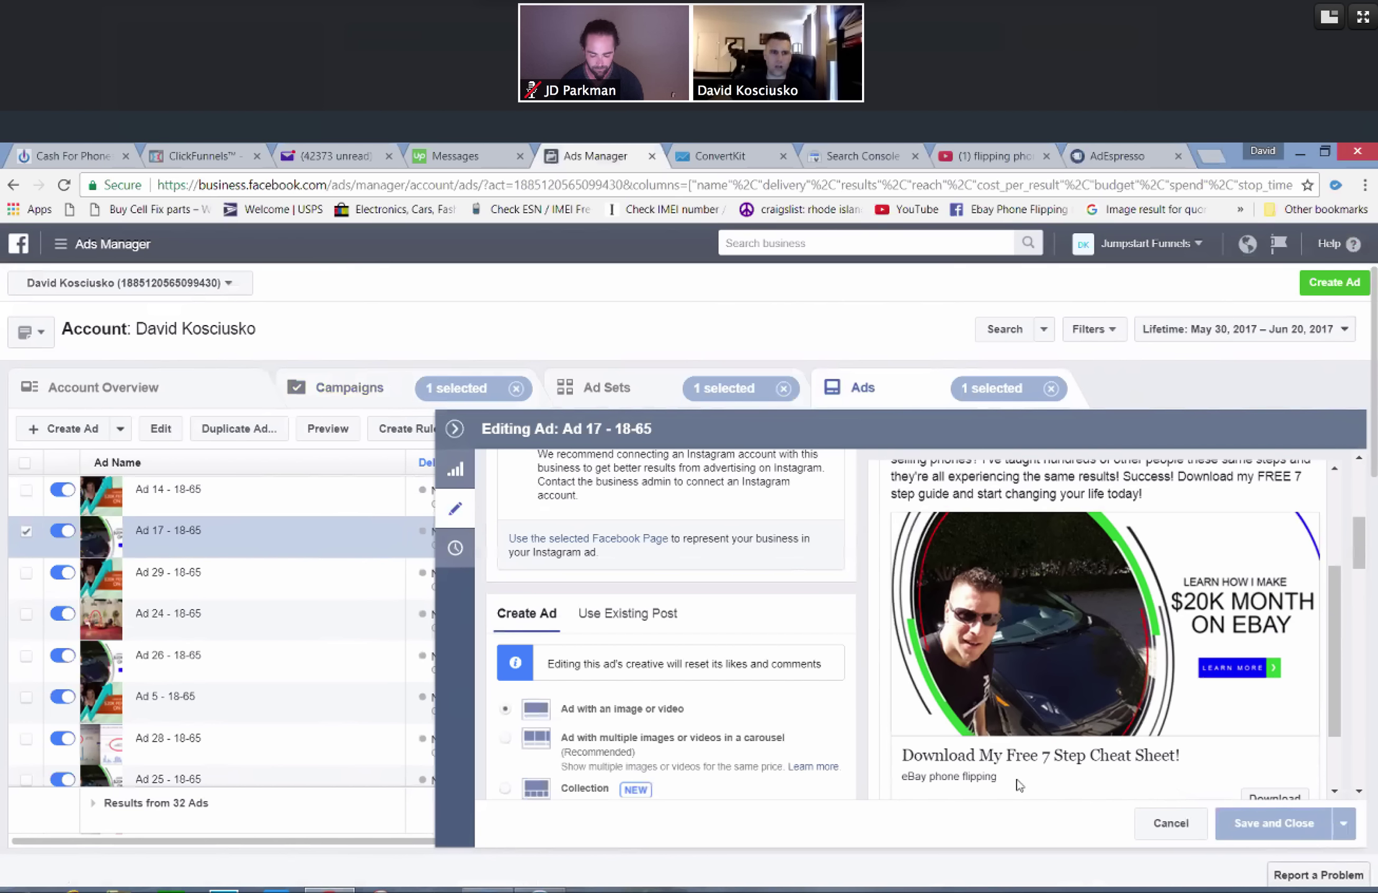
left_click(1171, 822)
Open Ad 28 - 18-65 in the editor, review its text and sales-chart picture in the preview, and close it without saving
scroll(186, 582, "down", 2)
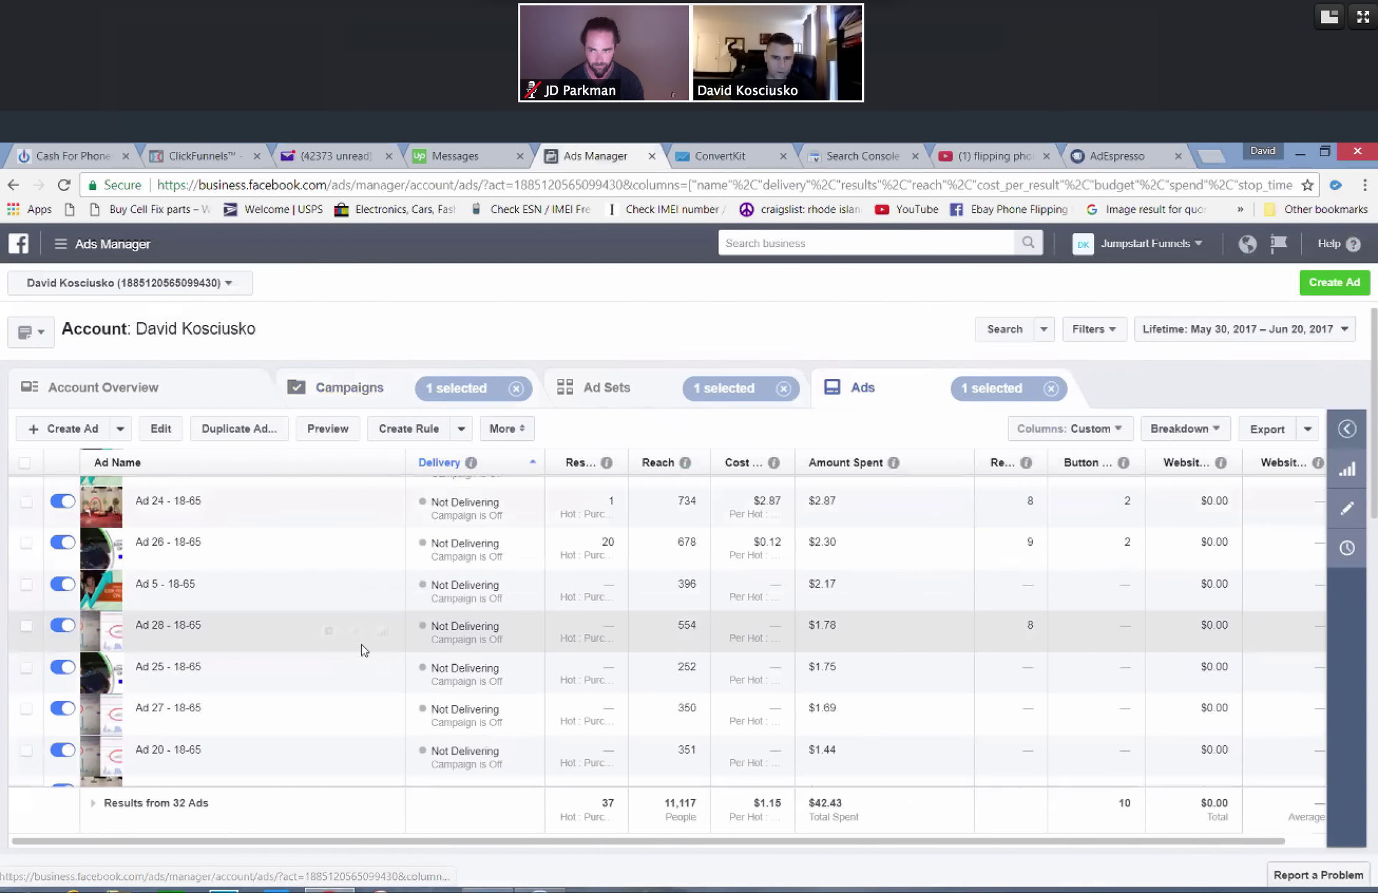
left_click(985, 619)
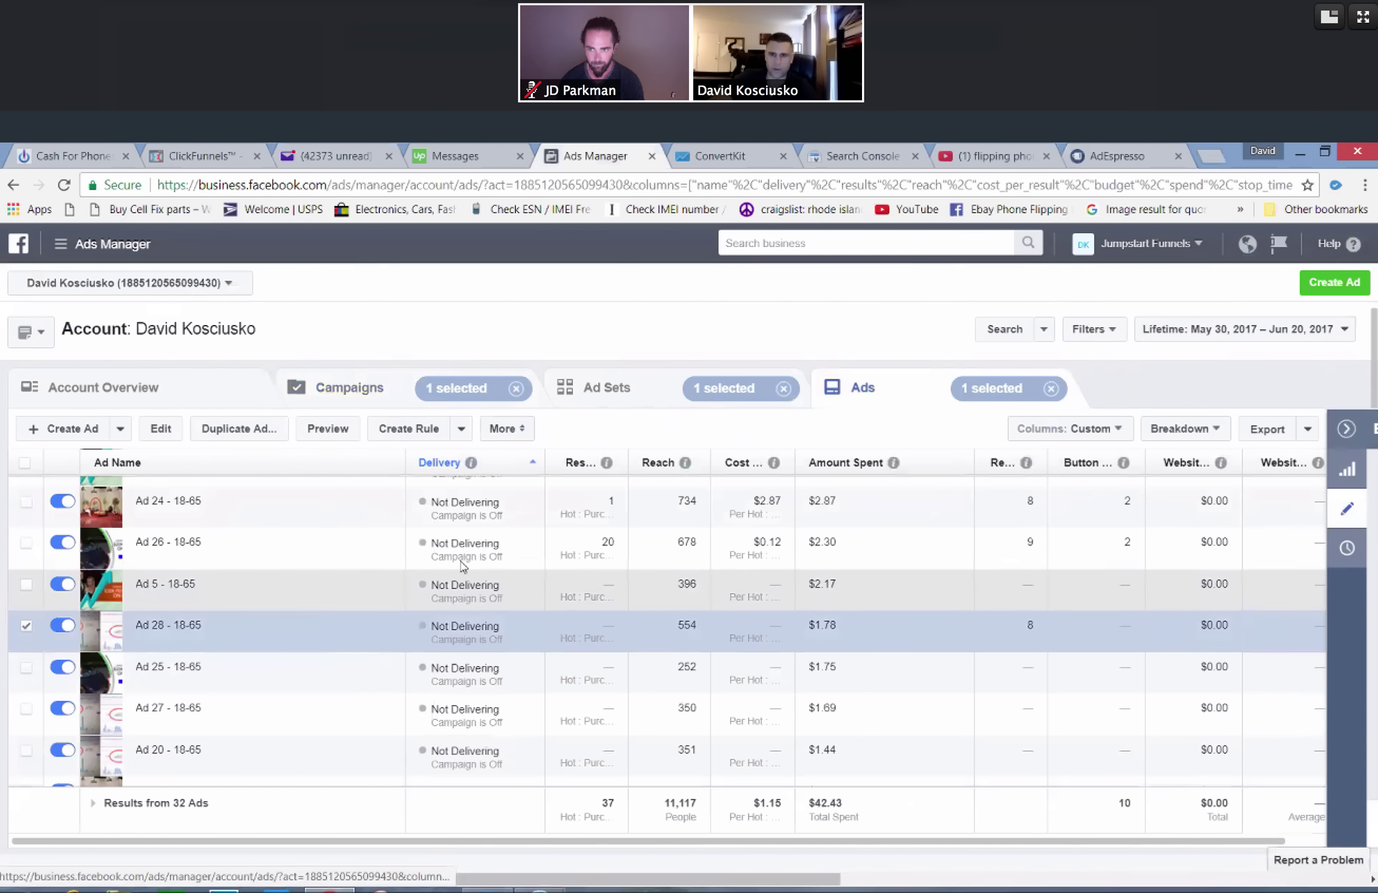
scroll(1085, 616, "down", 5)
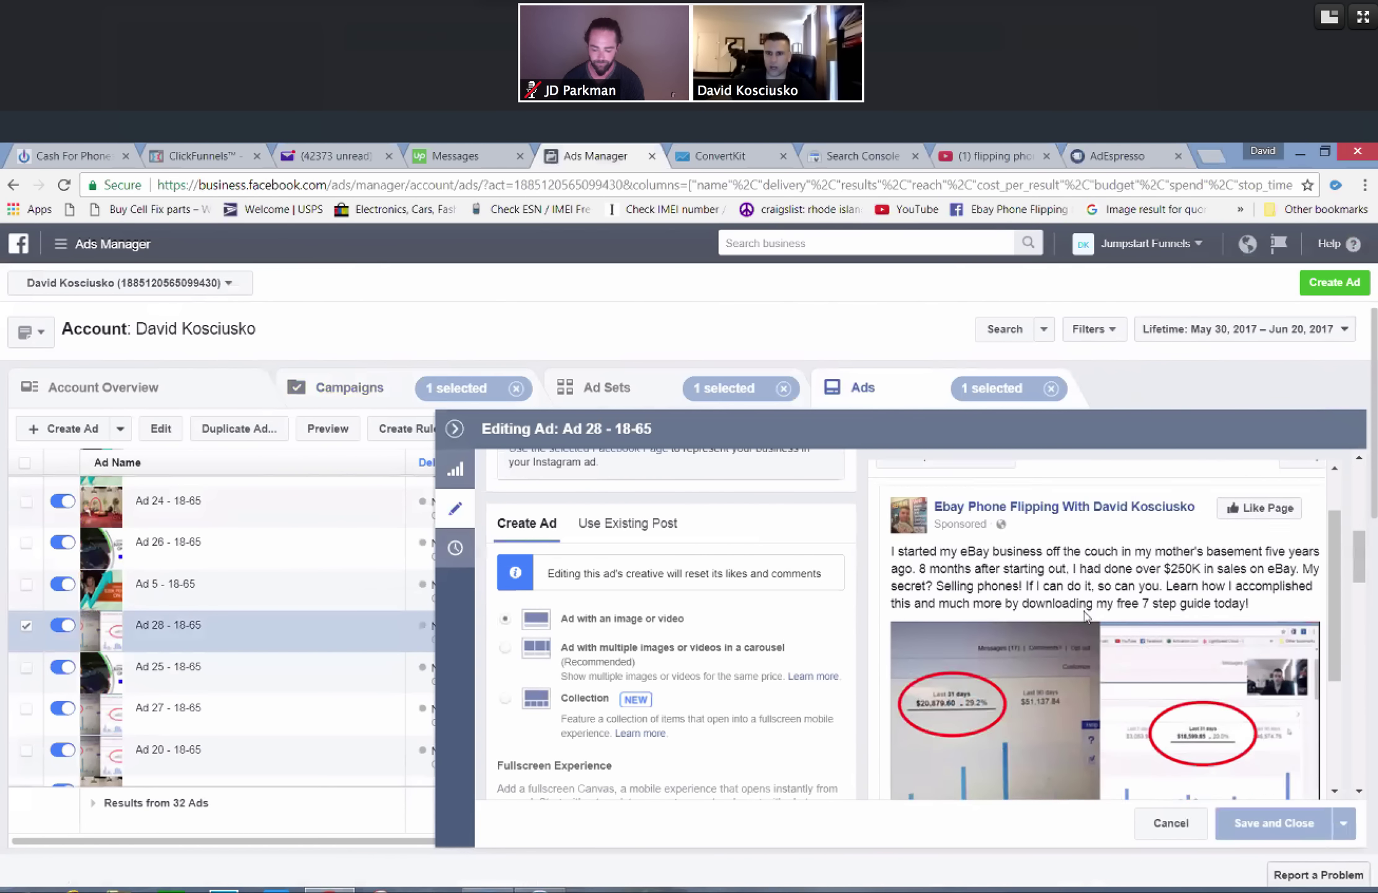
scroll(1085, 616, "down", 2)
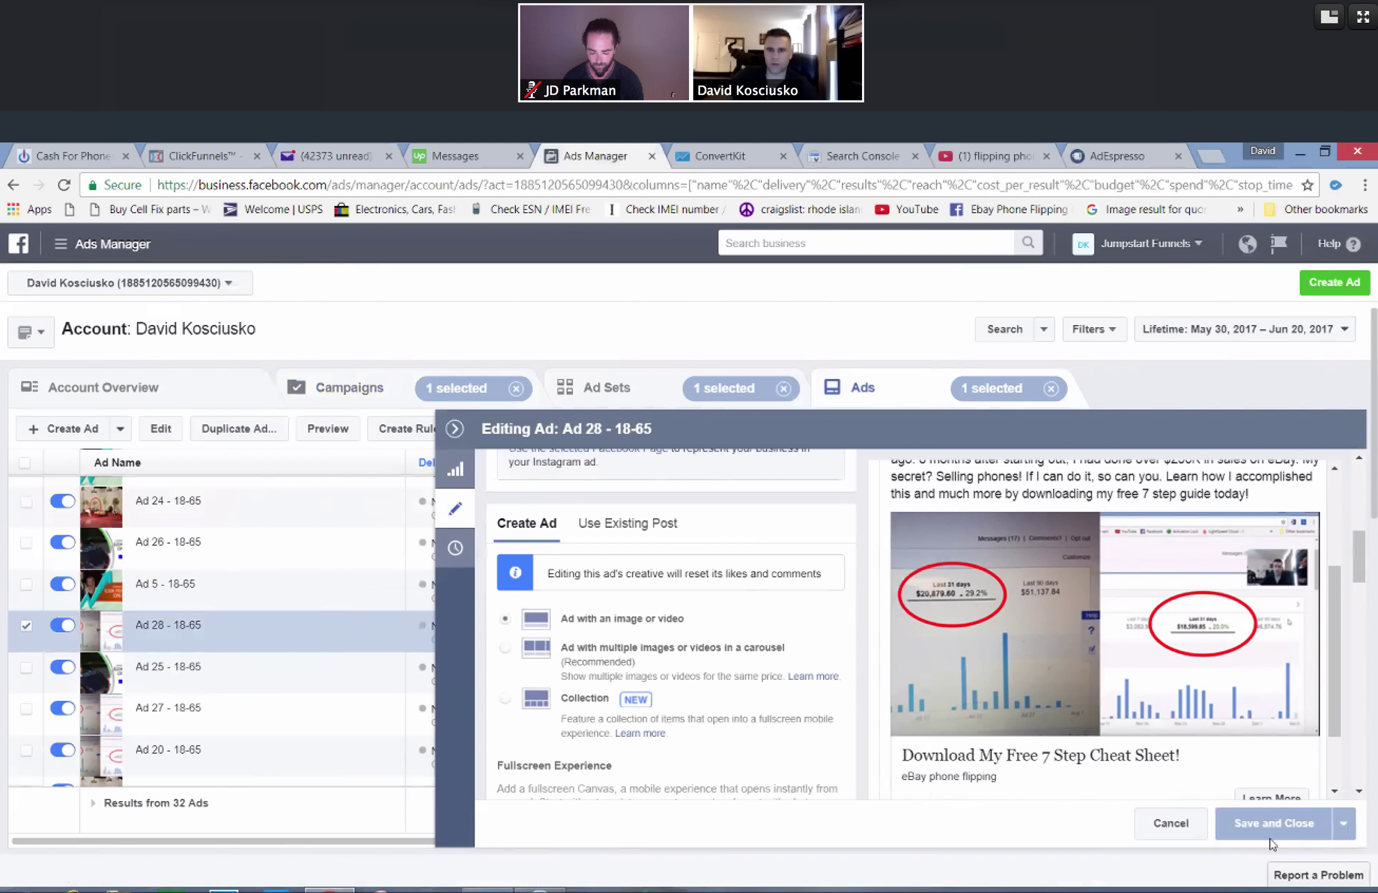
left_click(1182, 827)
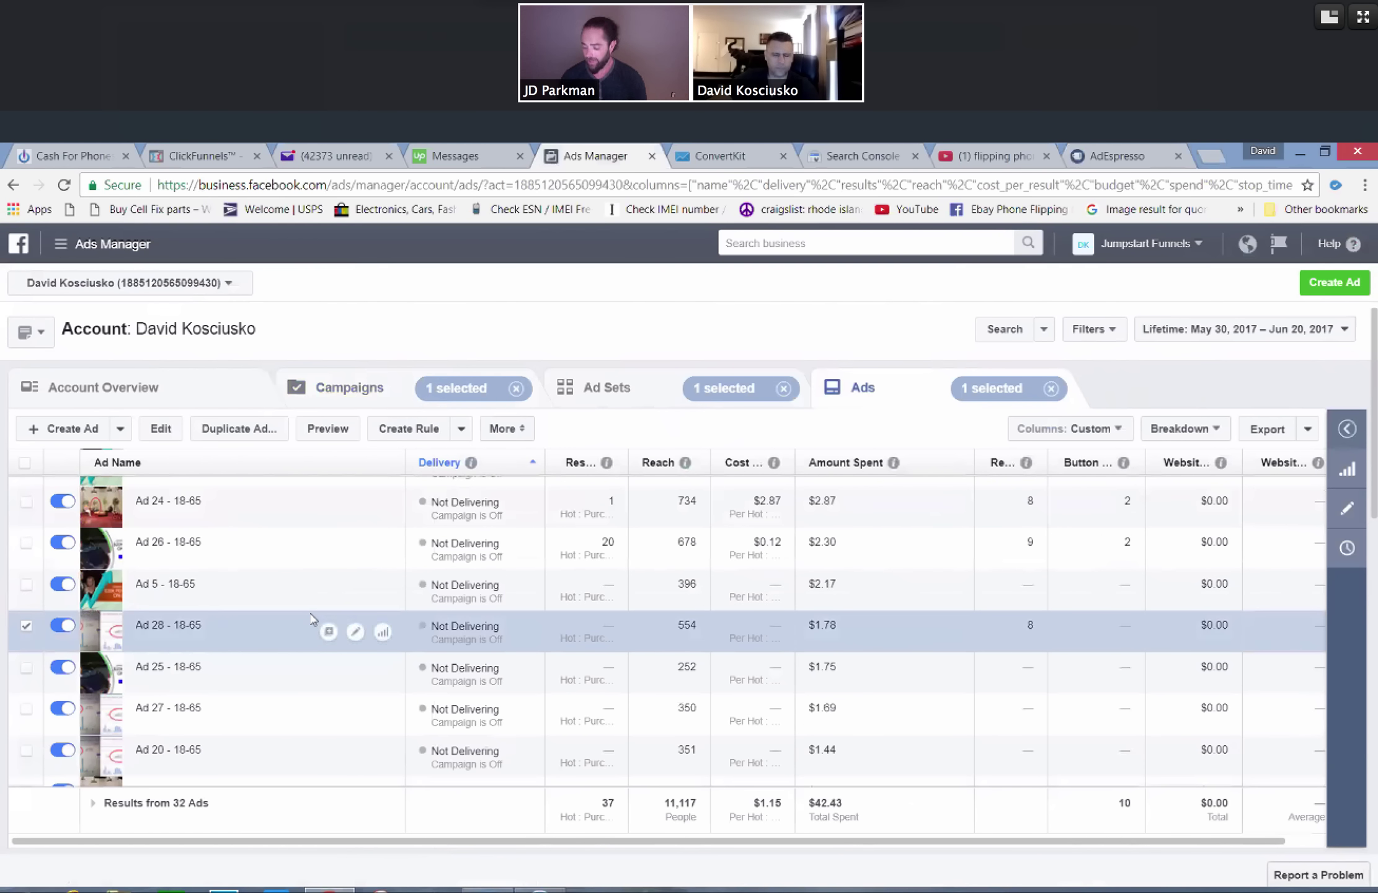
Look through the full list of ads in ad set 1 - 78074, comparing their results, reach and cost
scroll(311, 618, "down", 5)
scroll(313, 618, "down", 5)
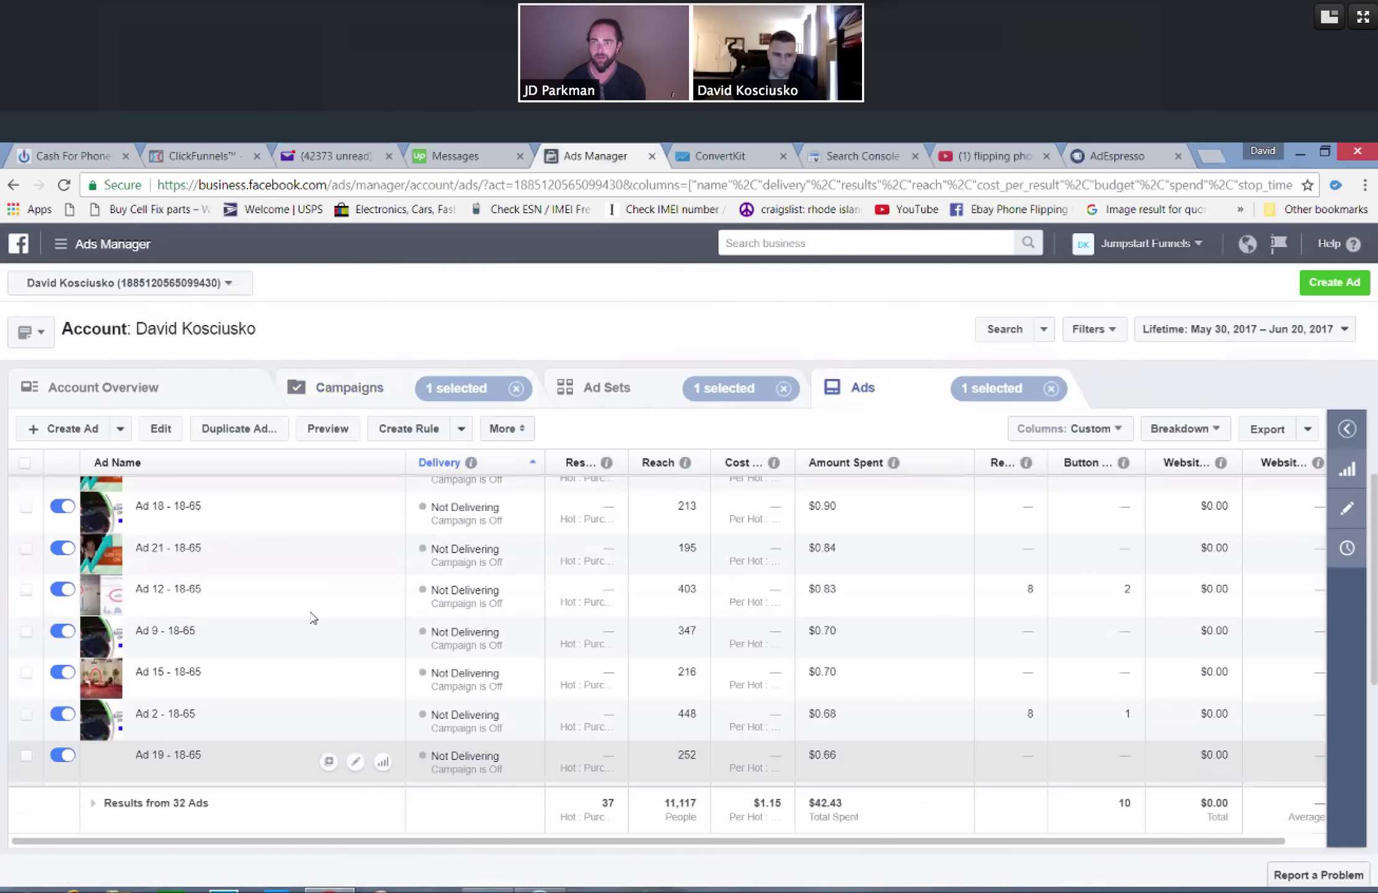
scroll(313, 618, "down", 3)
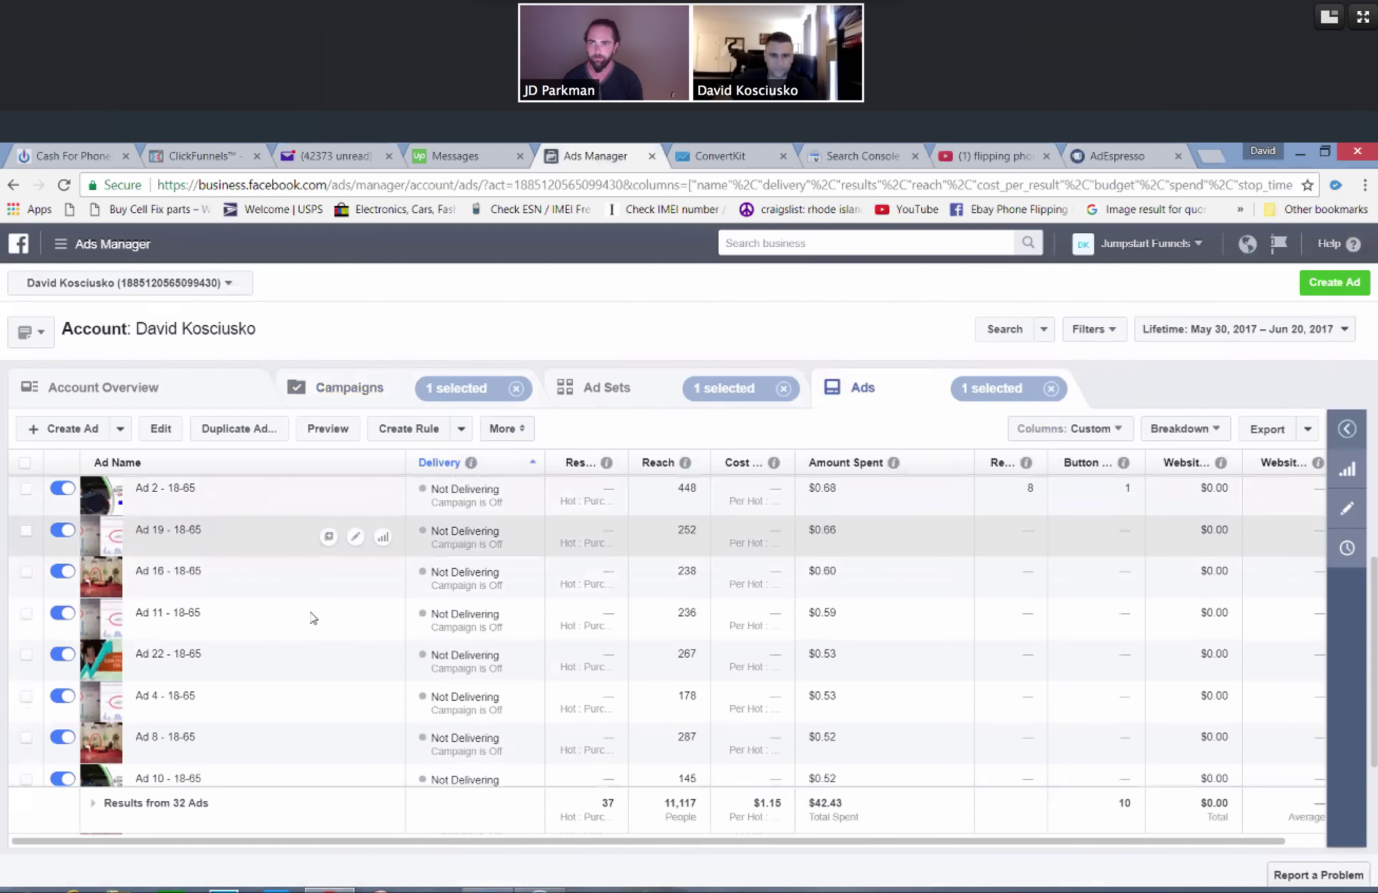
scroll(186, 662, "down", 5)
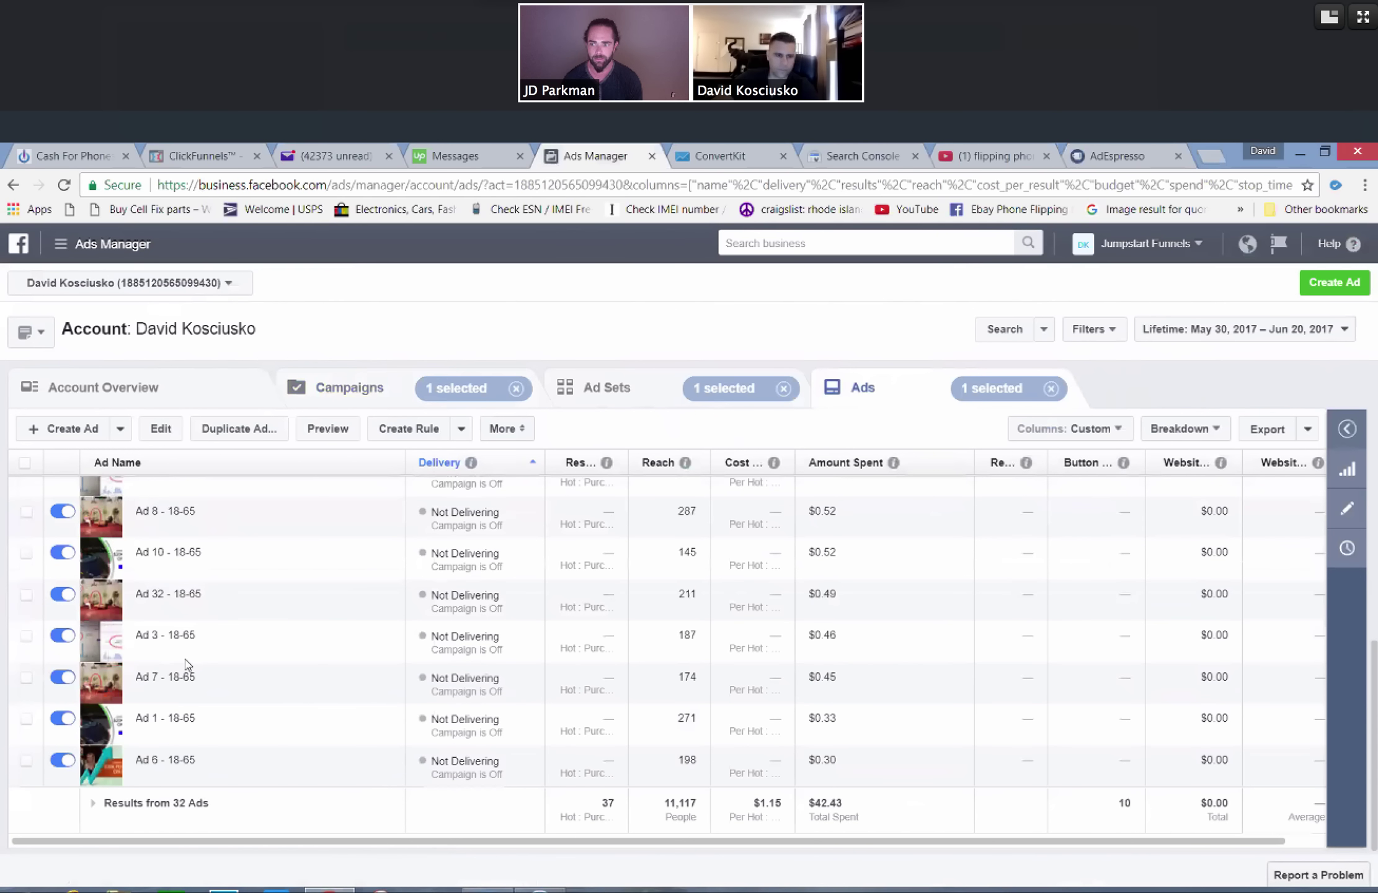
scroll(186, 701, "up", 5)
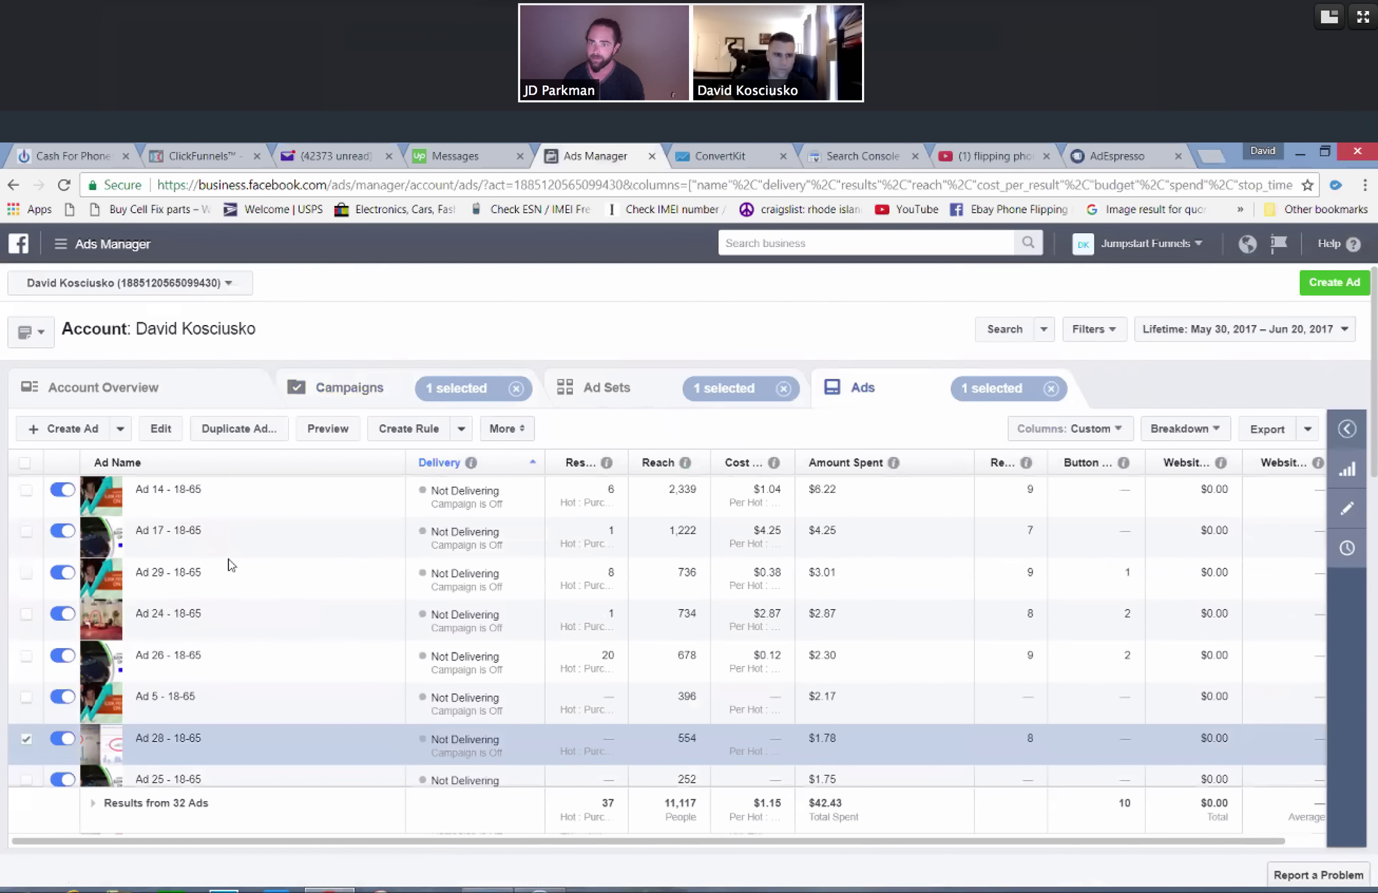
Go back to the ad sets and display the ads of ad set 2 - 78075 with their performance figures
left_click(20, 190)
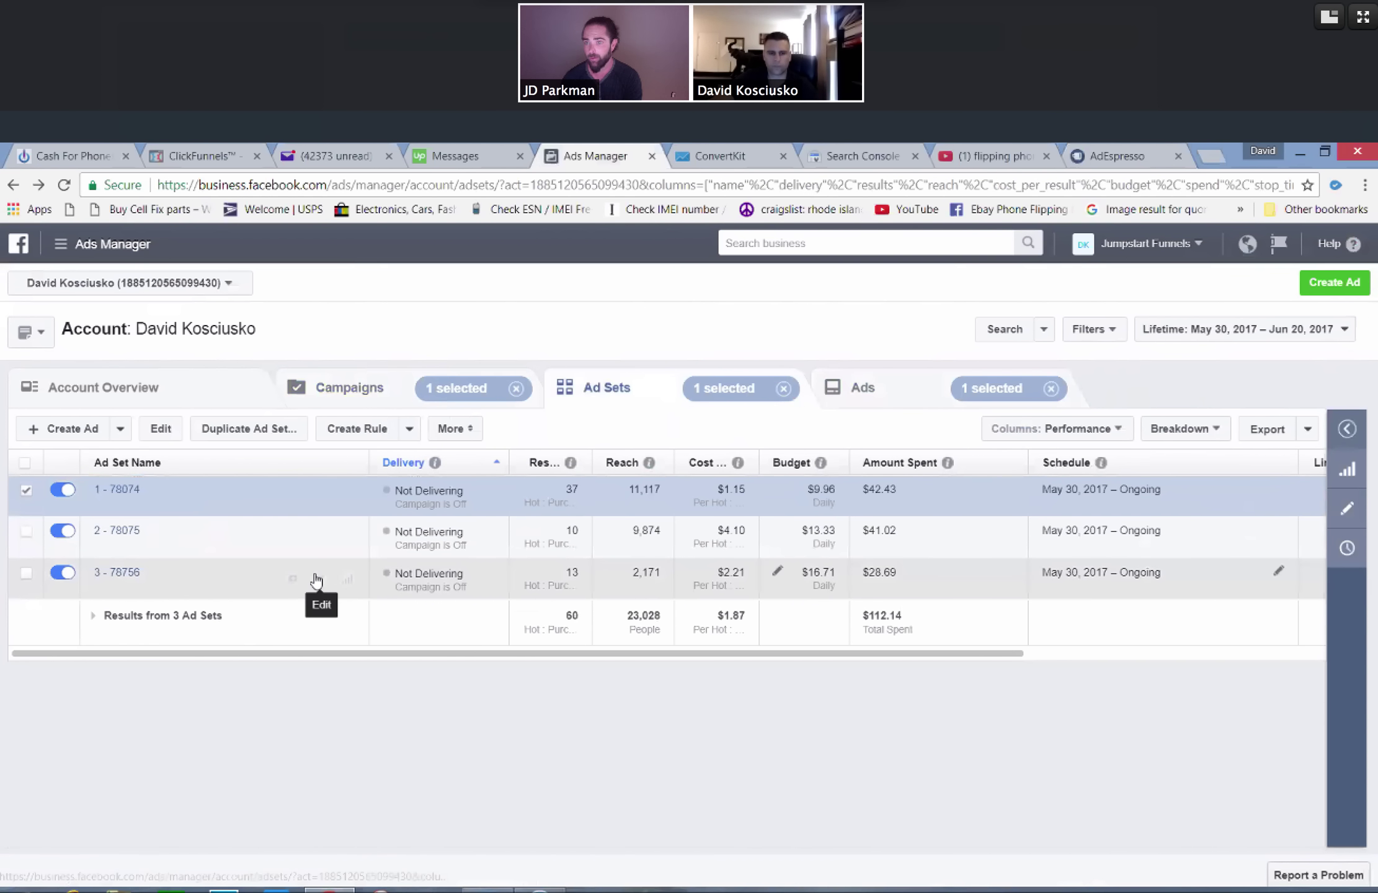
left_click(117, 530)
left_click(135, 528)
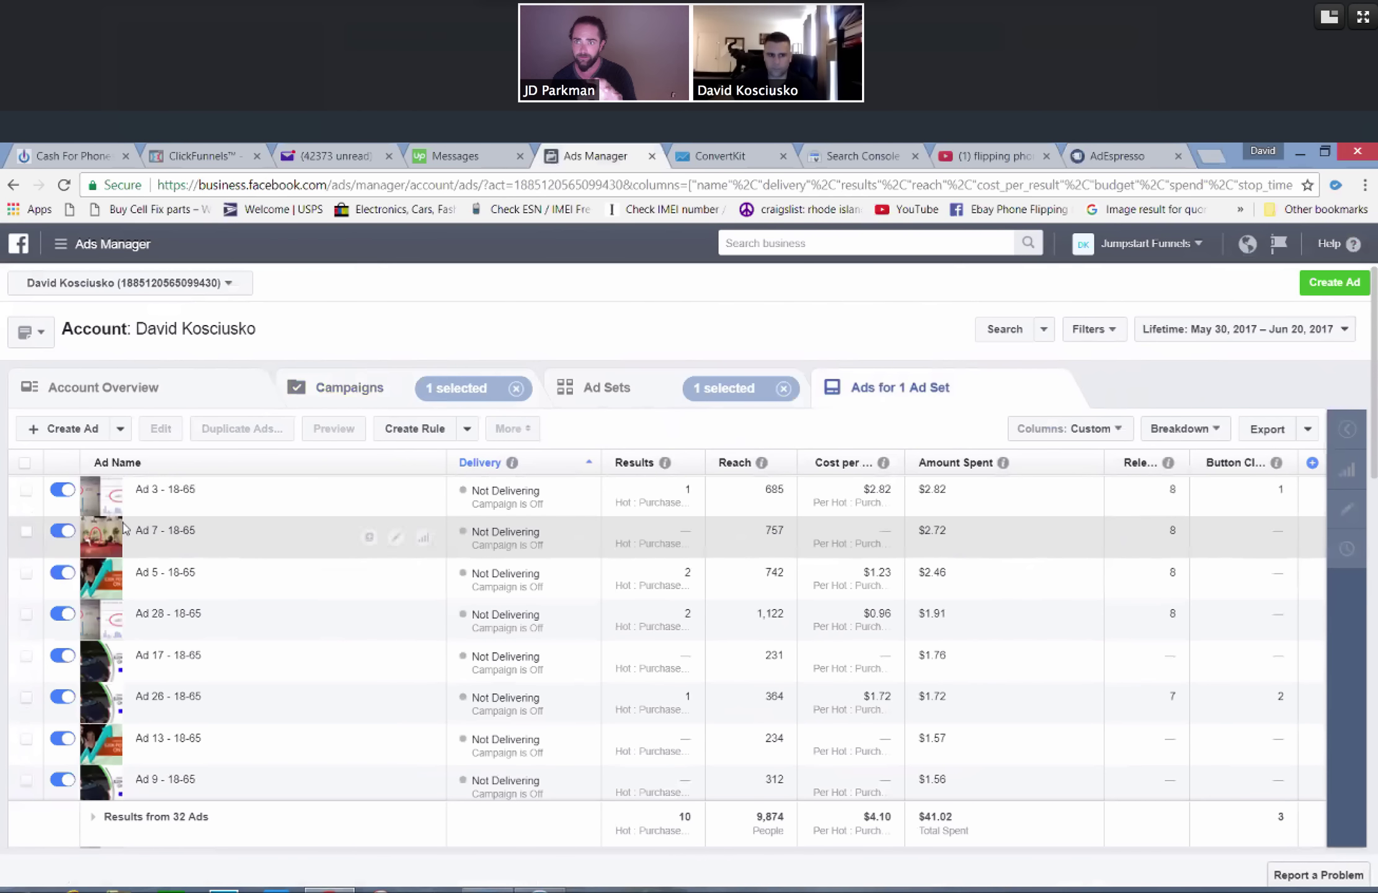
scroll(133, 589, "down", 10)
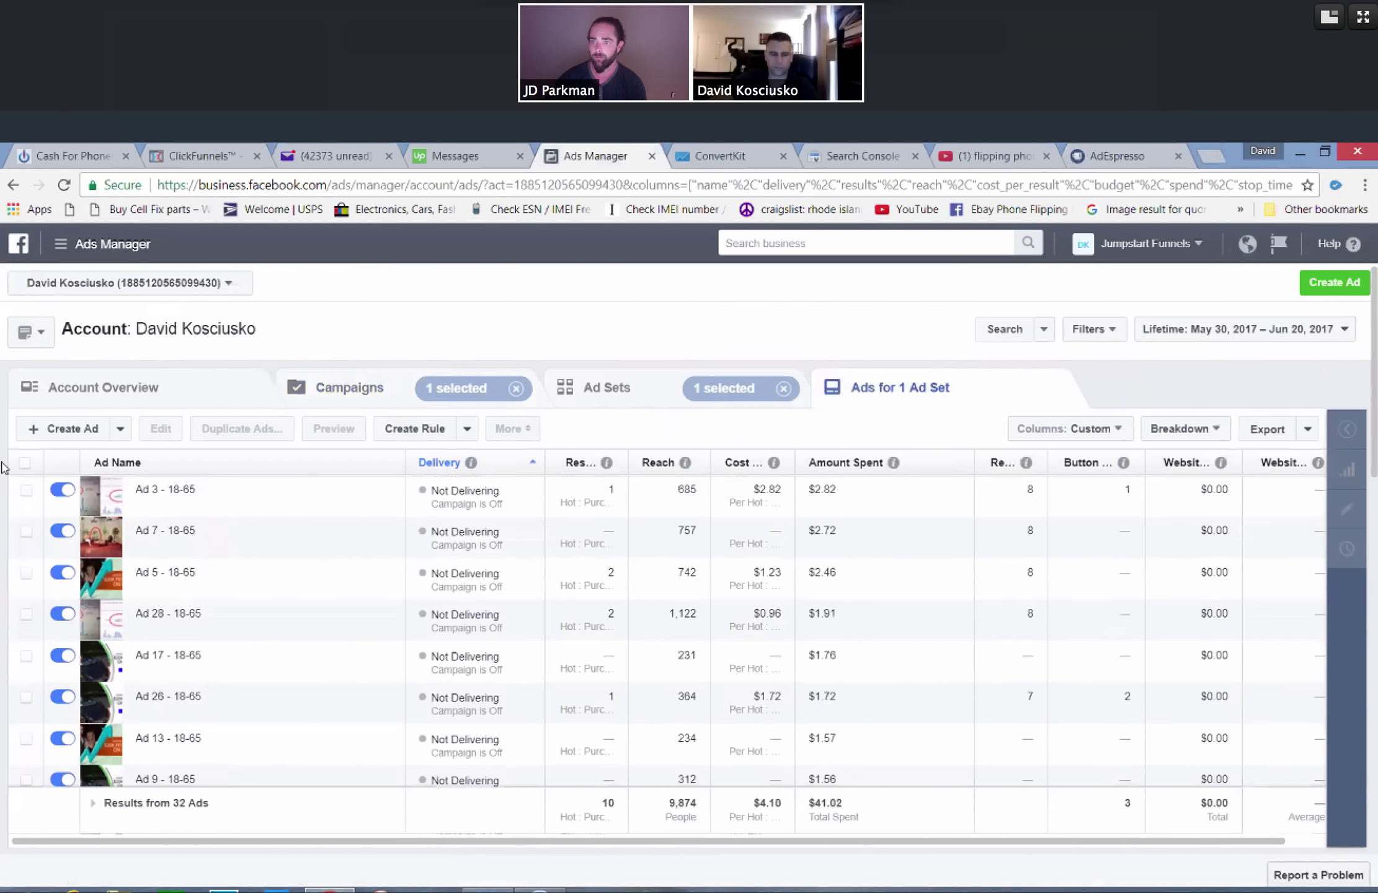
Return to the campaign list and display the ad sets of the Retargeting Subscribers - FBG:Page v1 campaign
left_click(13, 184)
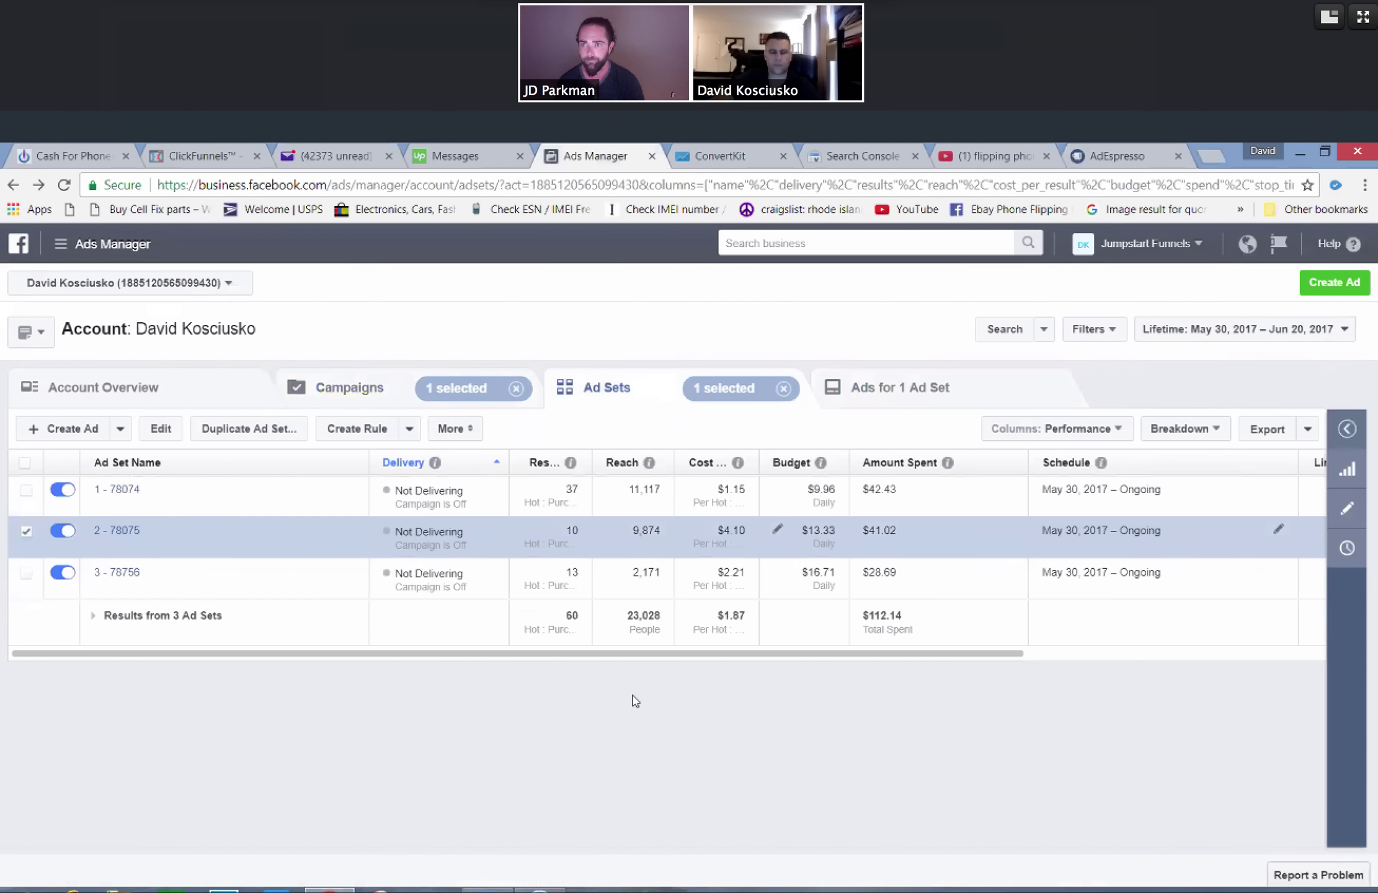
left_click(13, 185)
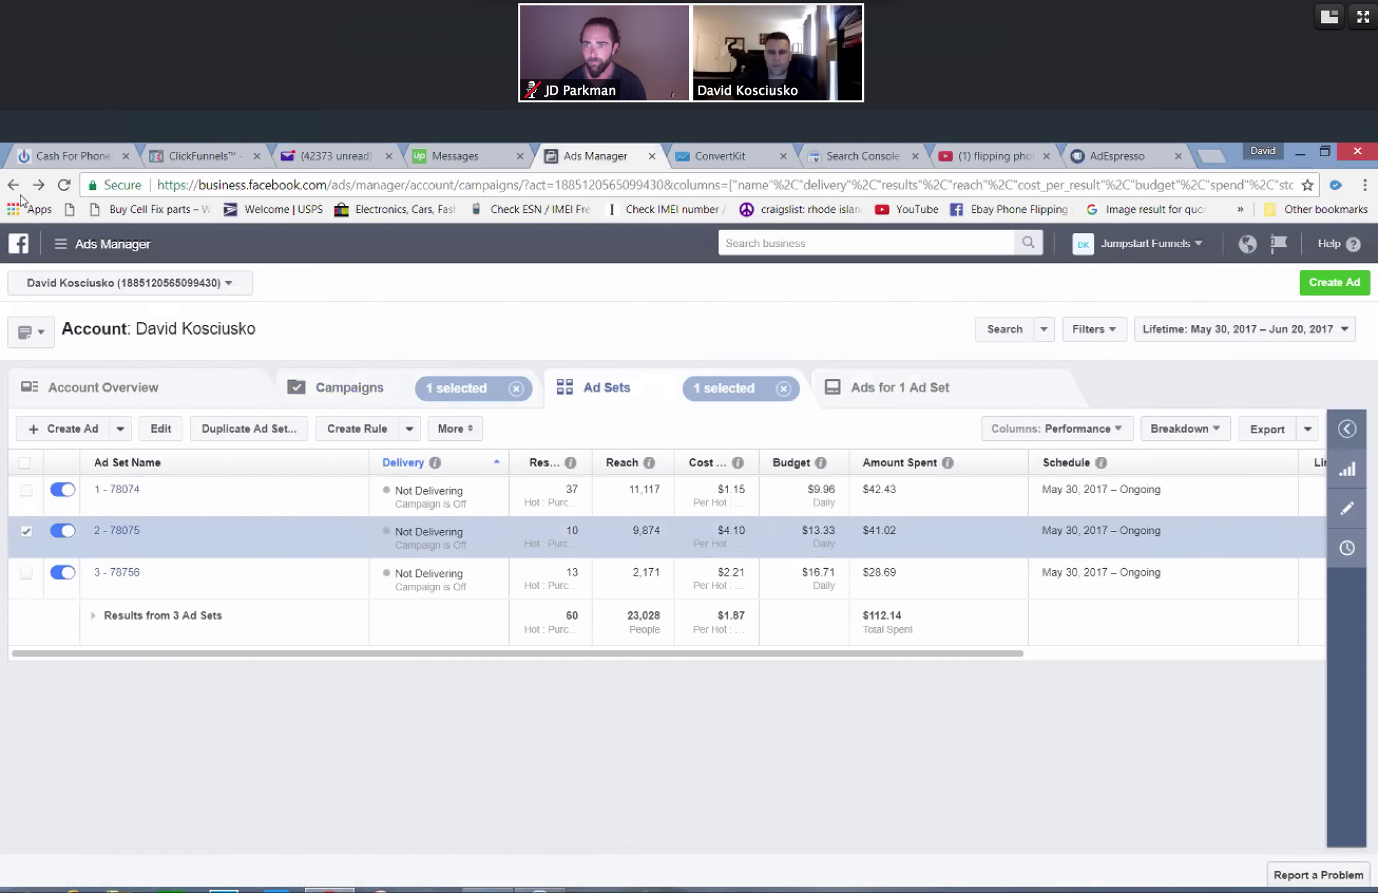
scroll(273, 685, "down", 5)
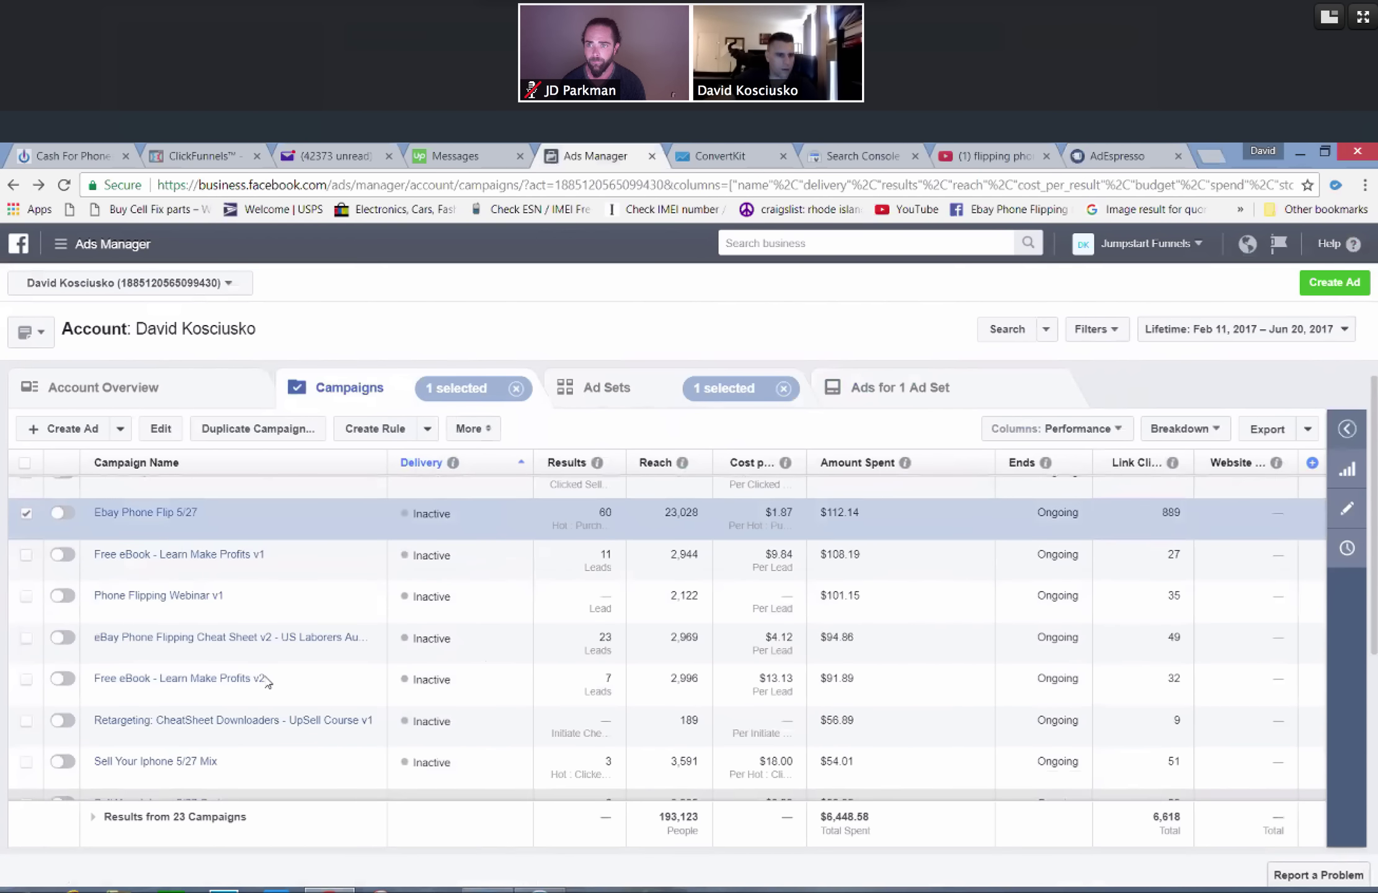
scroll(267, 682, "down", 3)
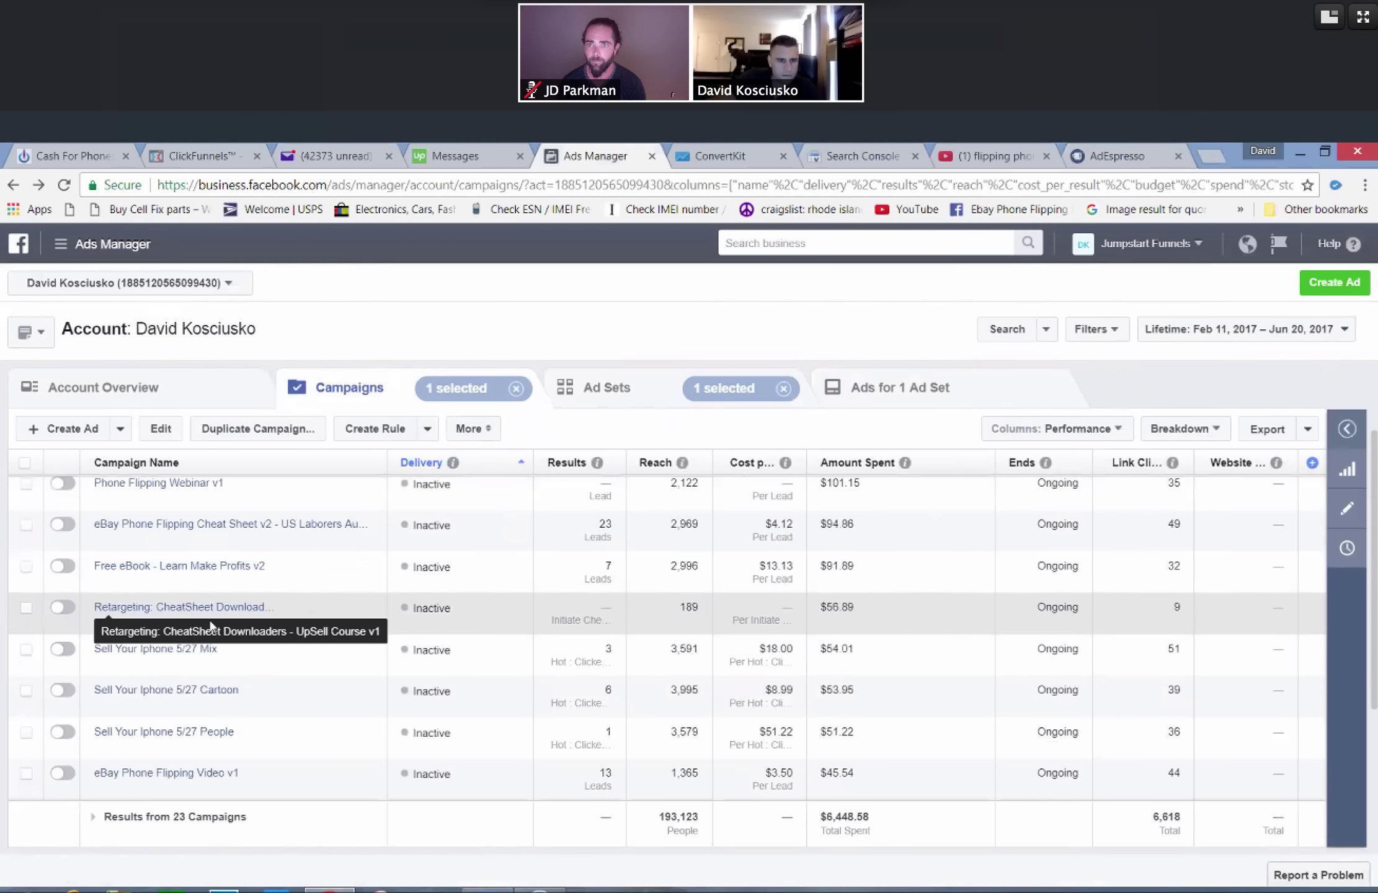
scroll(186, 645, "down", 5)
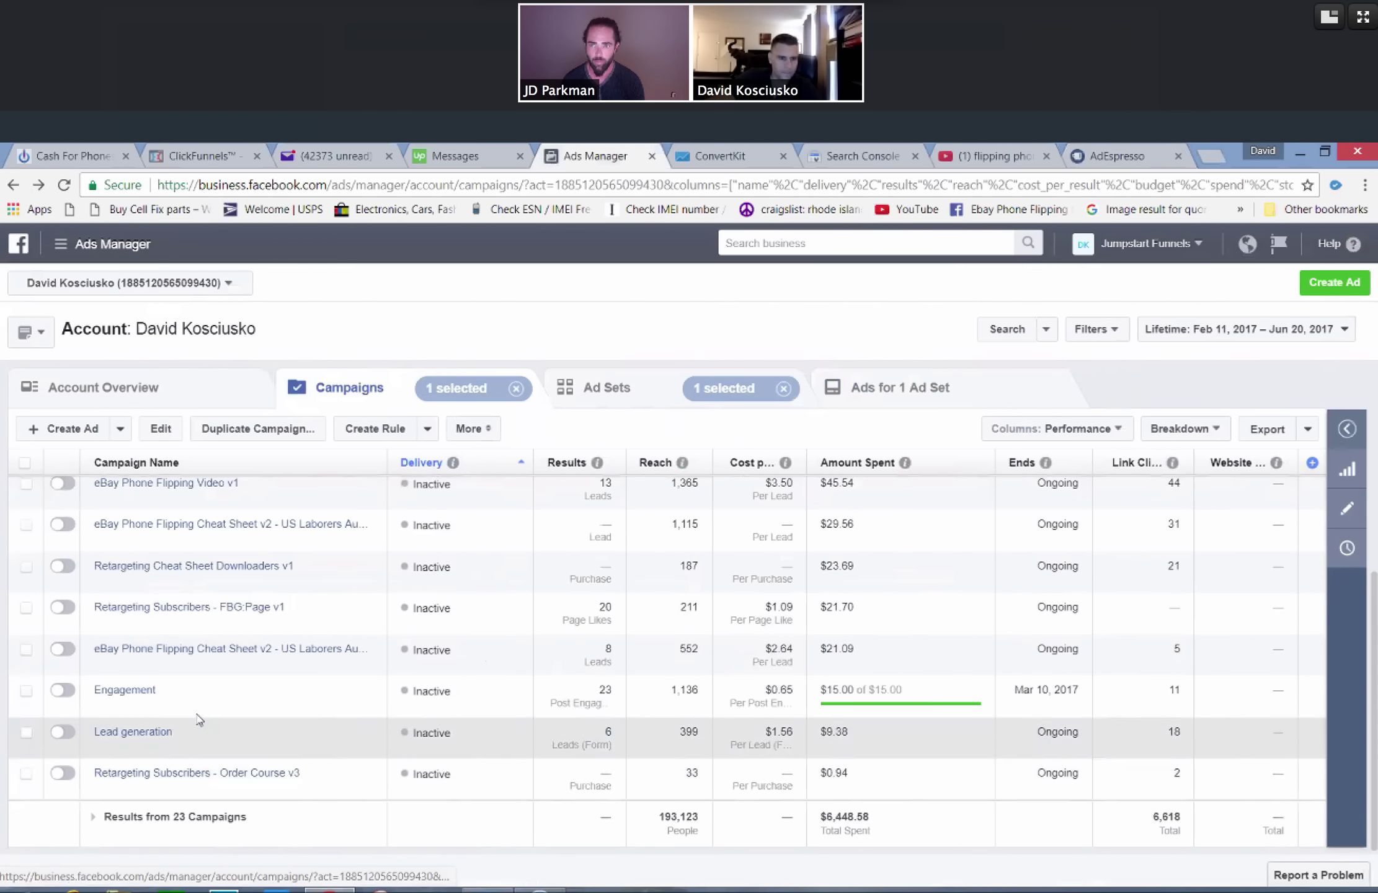
left_click(186, 607)
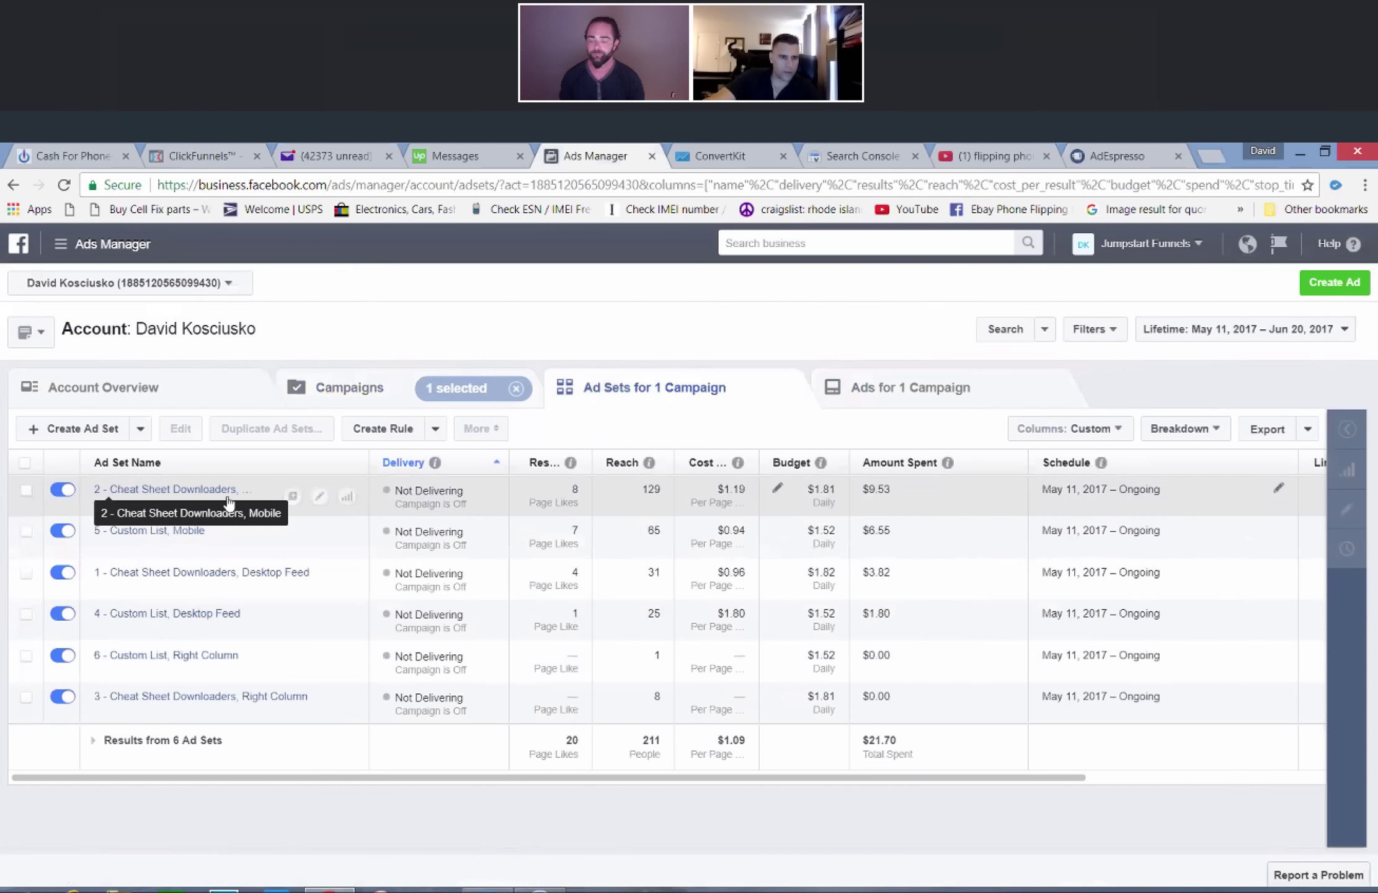
Display the ads of the 2 - Cheat Sheet Downloaders, Mobile ad set and look through their results
left_click(227, 489)
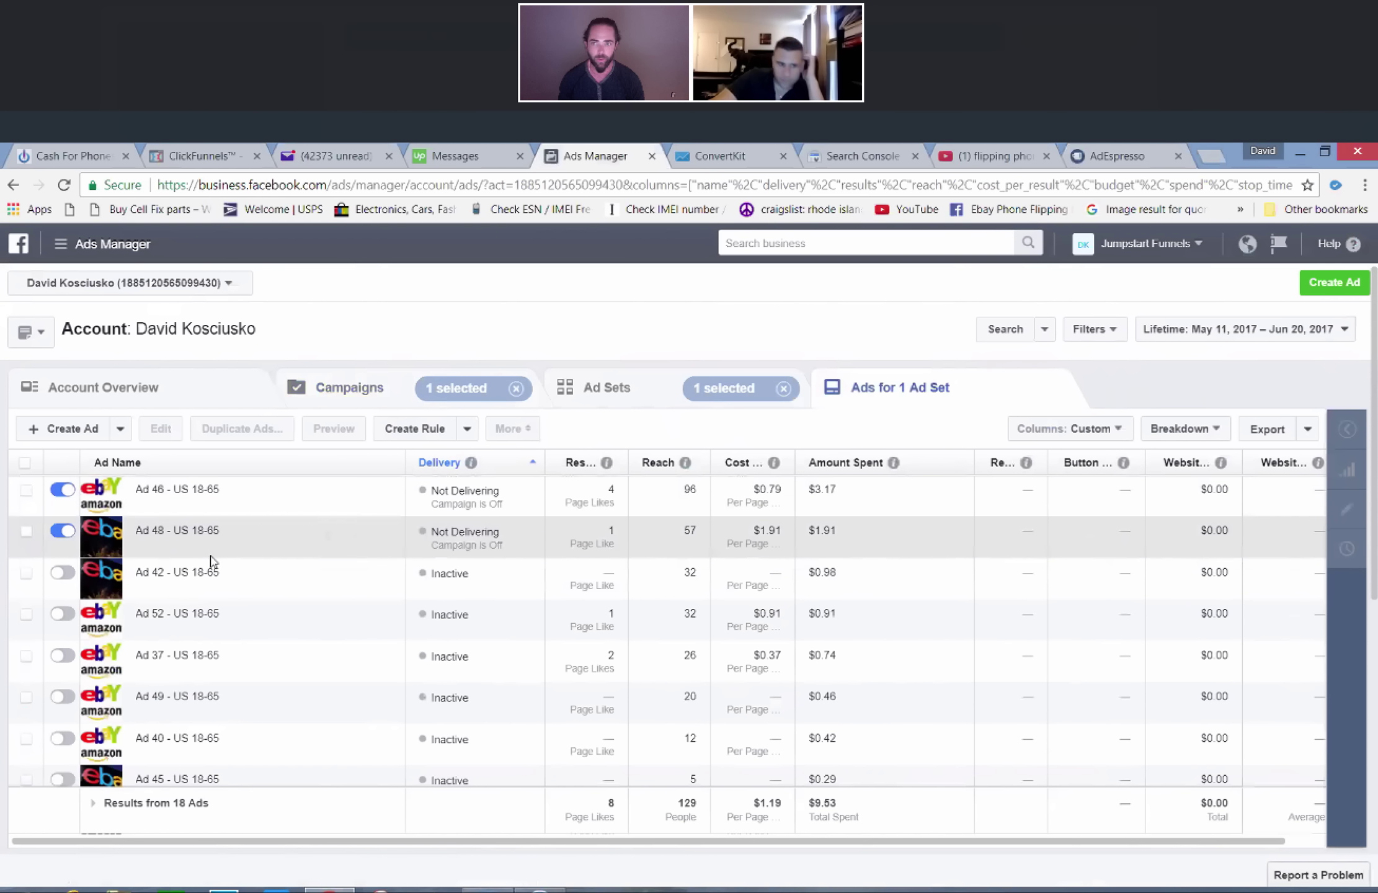
scroll(221, 642, "down", 4)
scroll(223, 645, "up", 4)
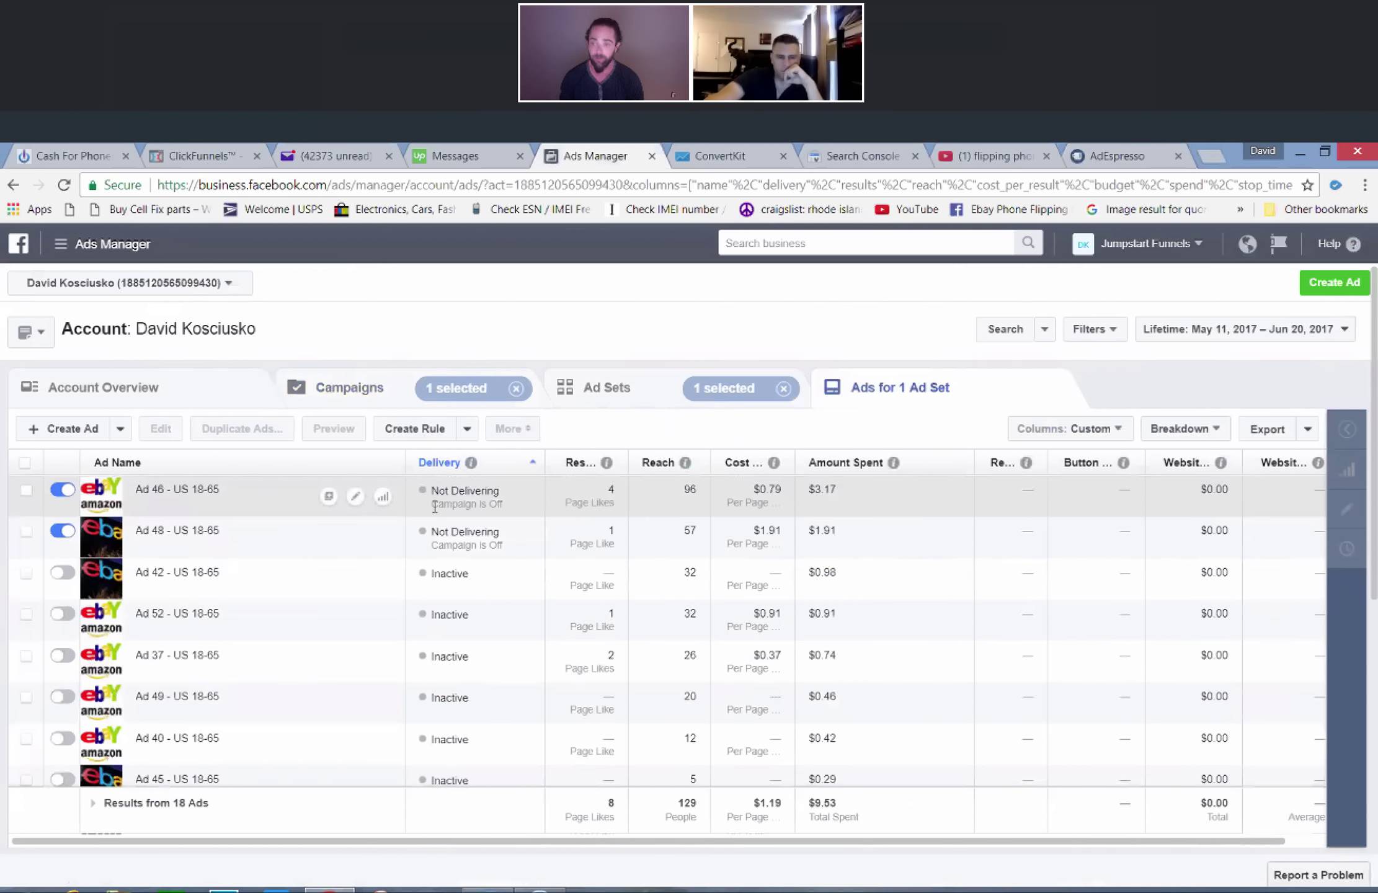
Open Ad 46 - US 18-65 in the editor, review its text, image and preview, and cancel without saving
left_click(355, 496)
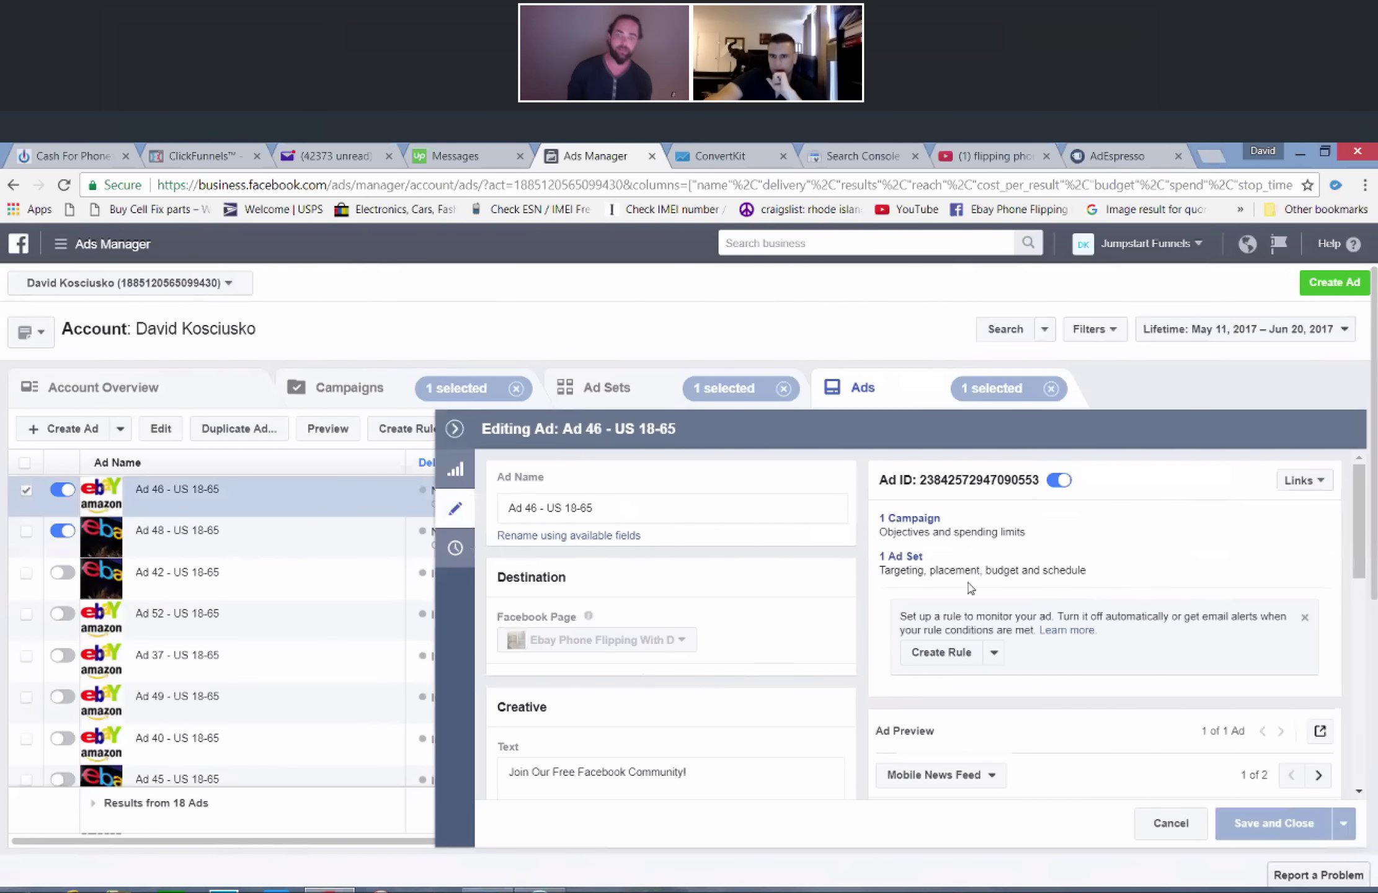
scroll(971, 577, "down", 5)
scroll(974, 578, "down", 2)
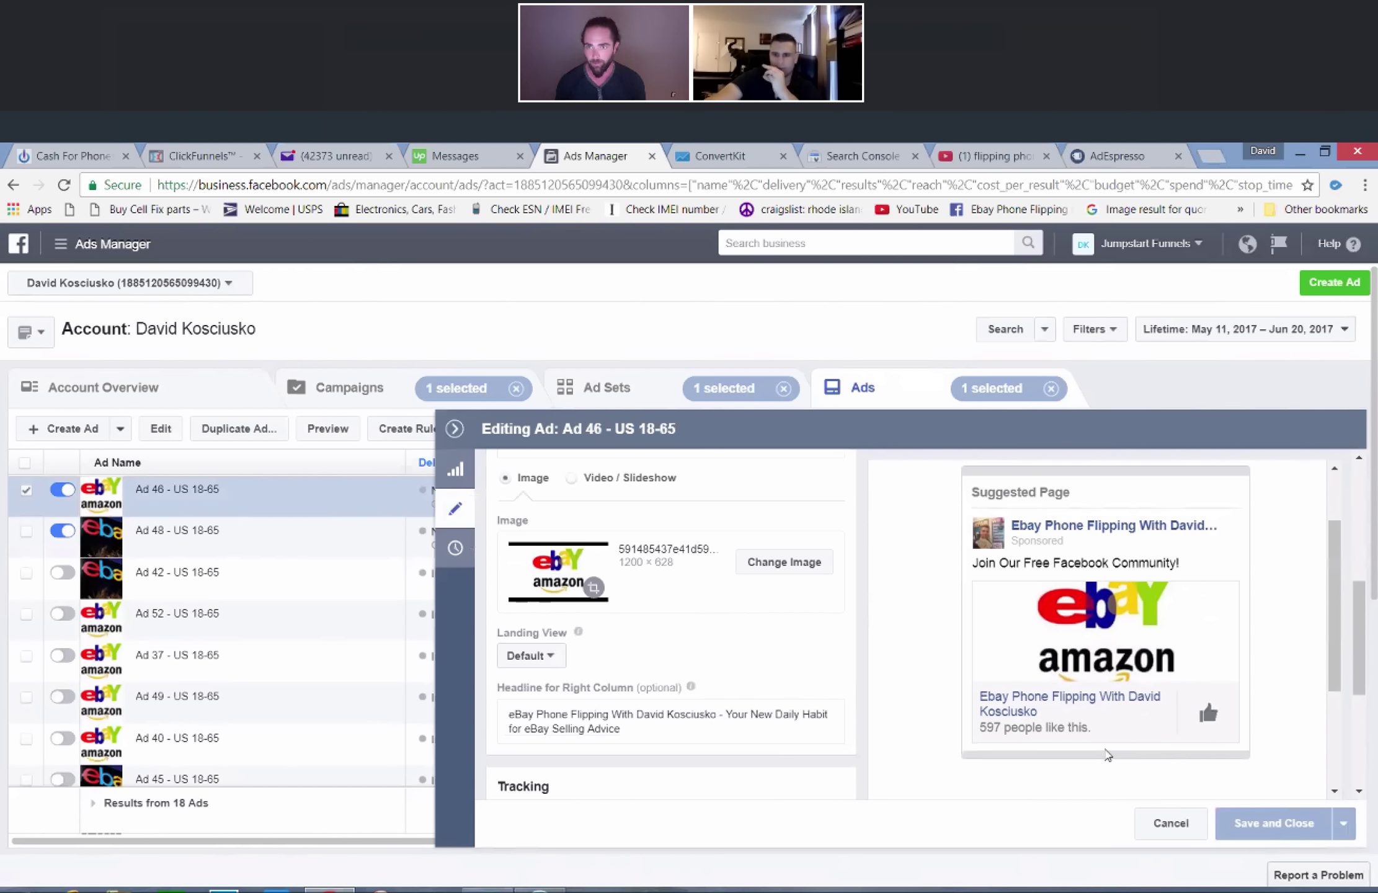
left_click(1171, 822)
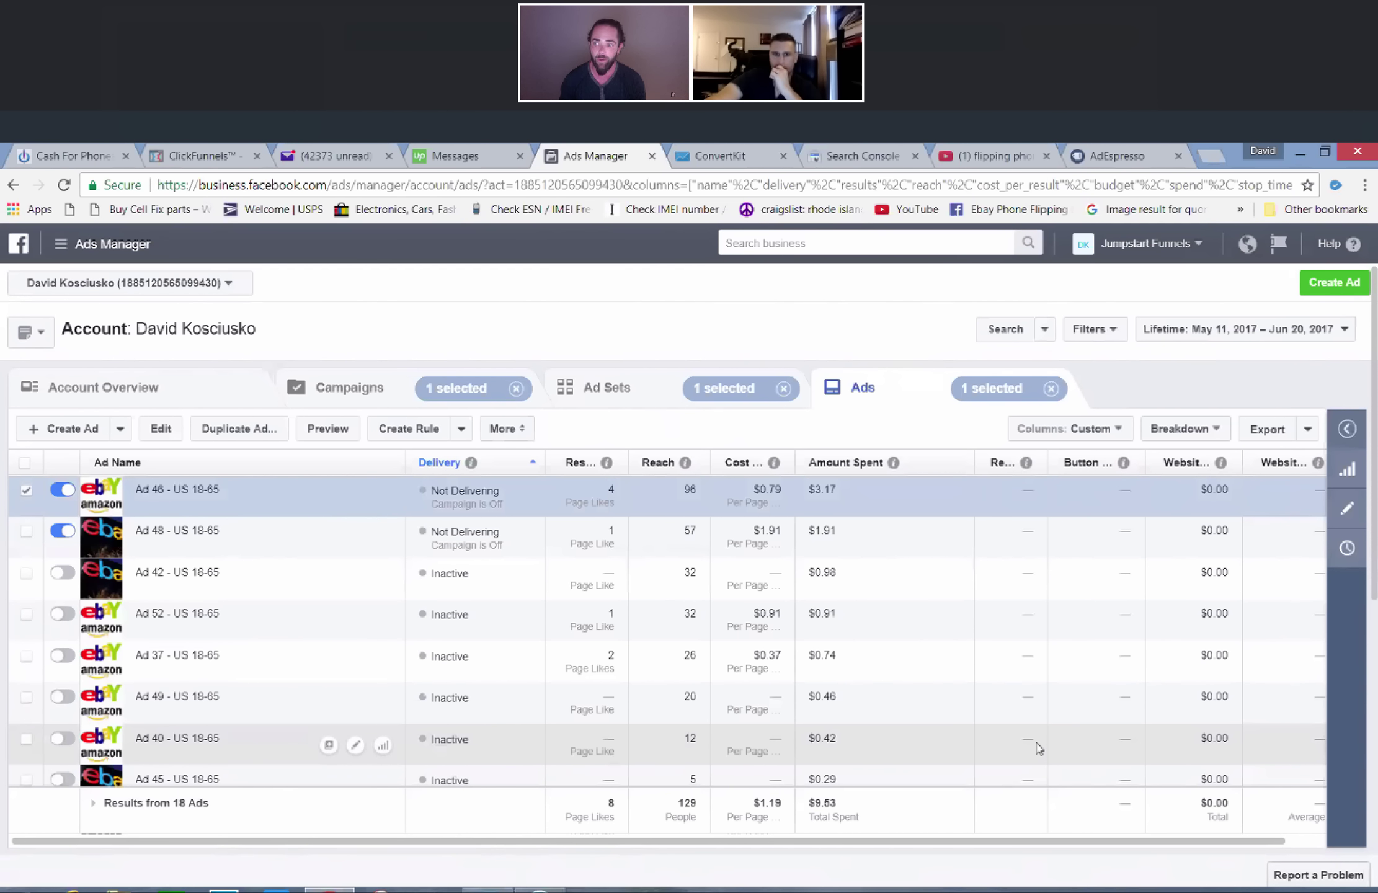
Return to the campaign list and display the ads of ad set 1 - 78074 in the Ebay Phone Flip 5/27 campaign
left_click(12, 185)
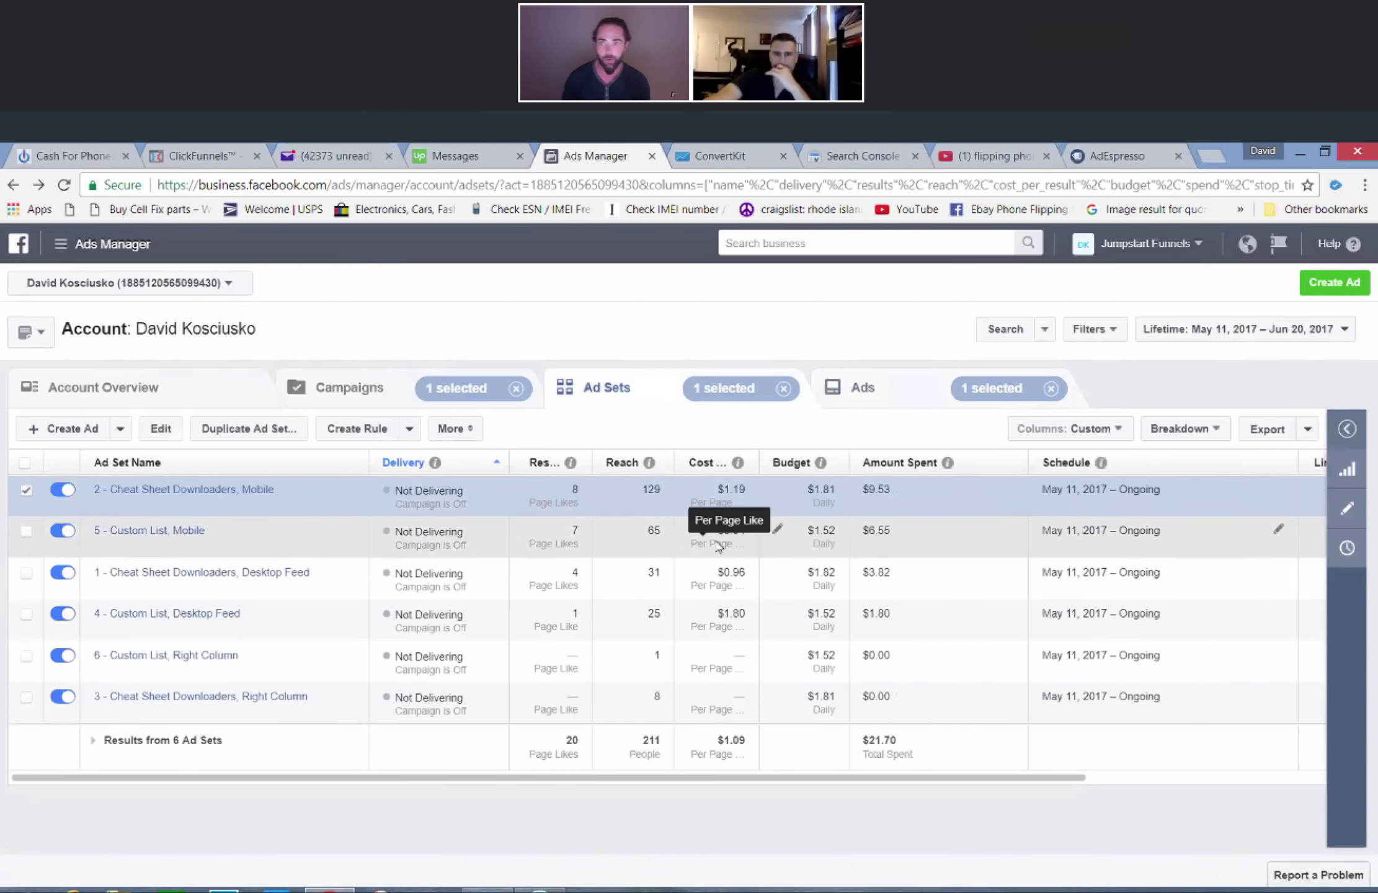
left_click(12, 185)
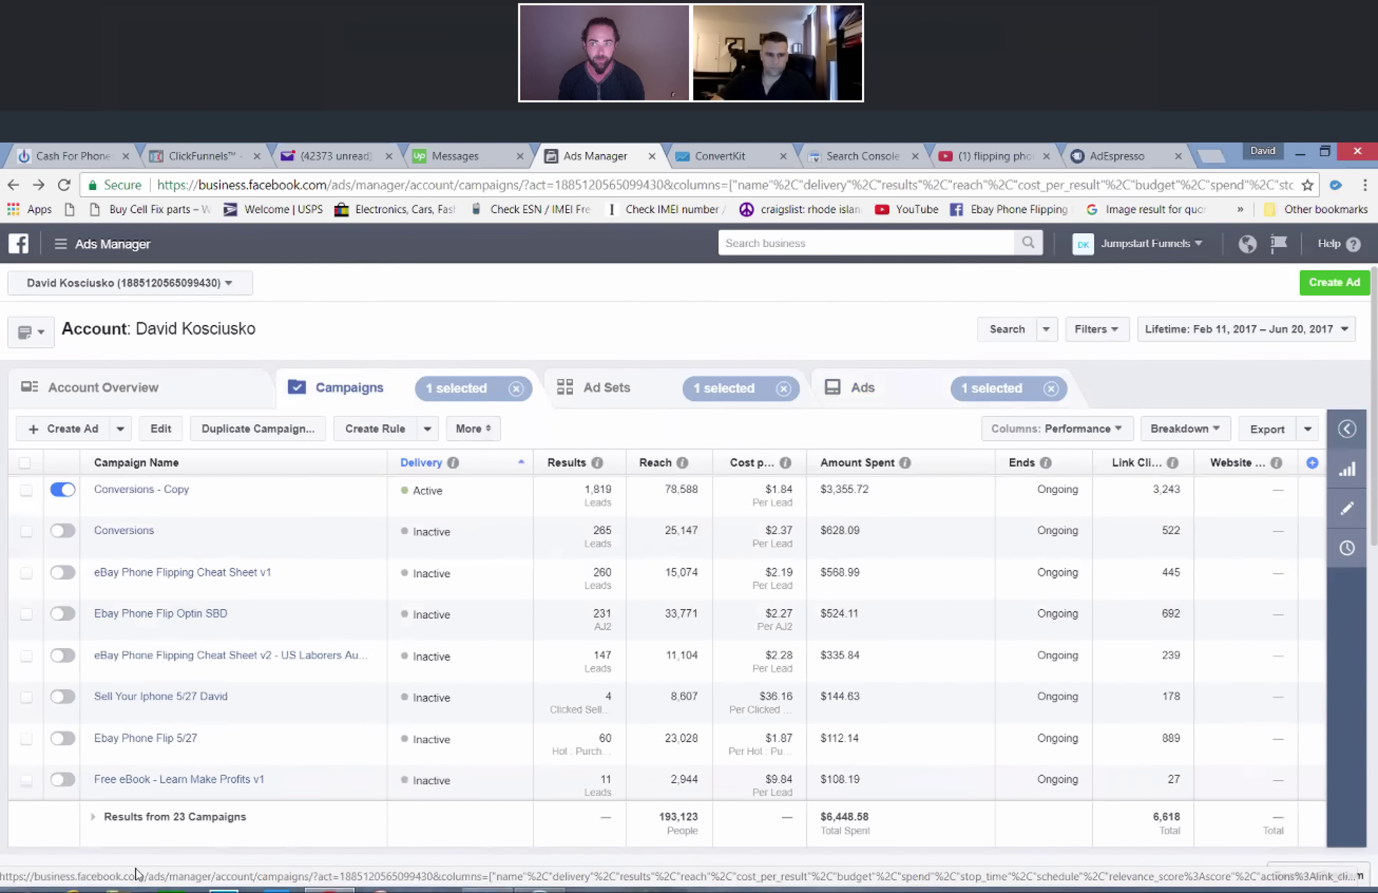
left_click(155, 744)
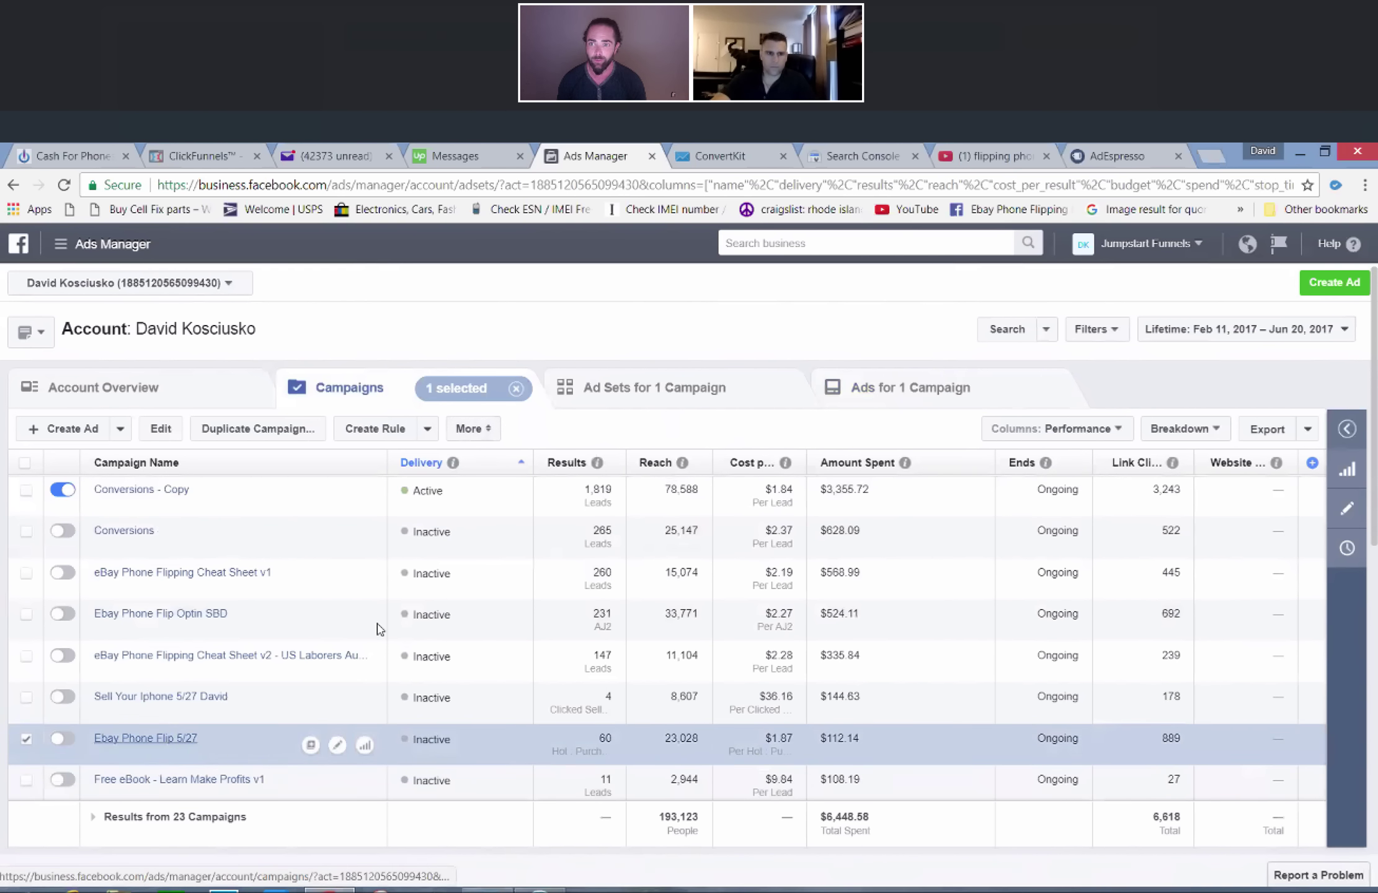
left_click(134, 501)
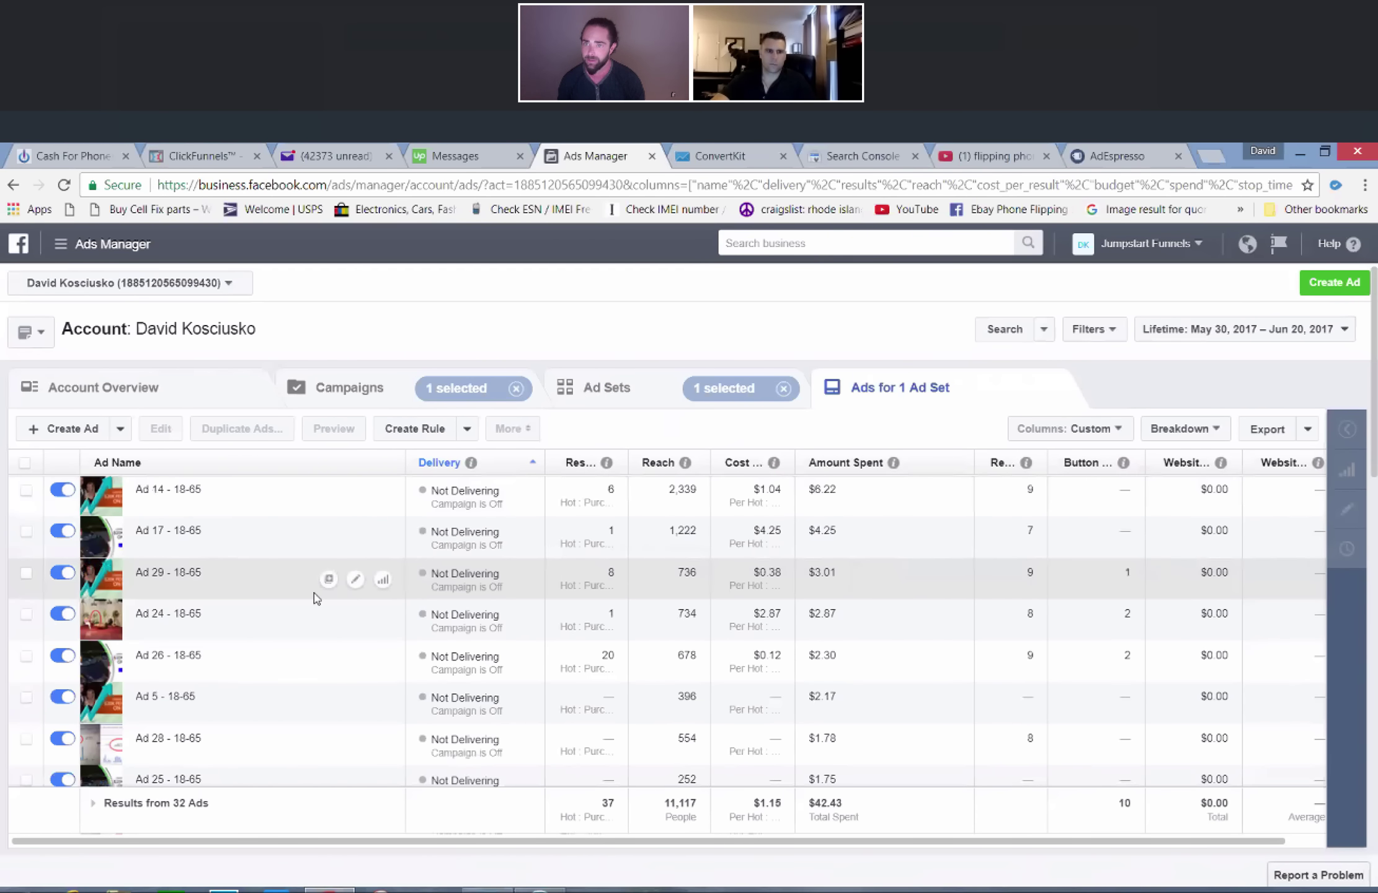
Go back to the campaign list and look through all campaigns to compare their results, cost and amount spent
left_click(13, 186)
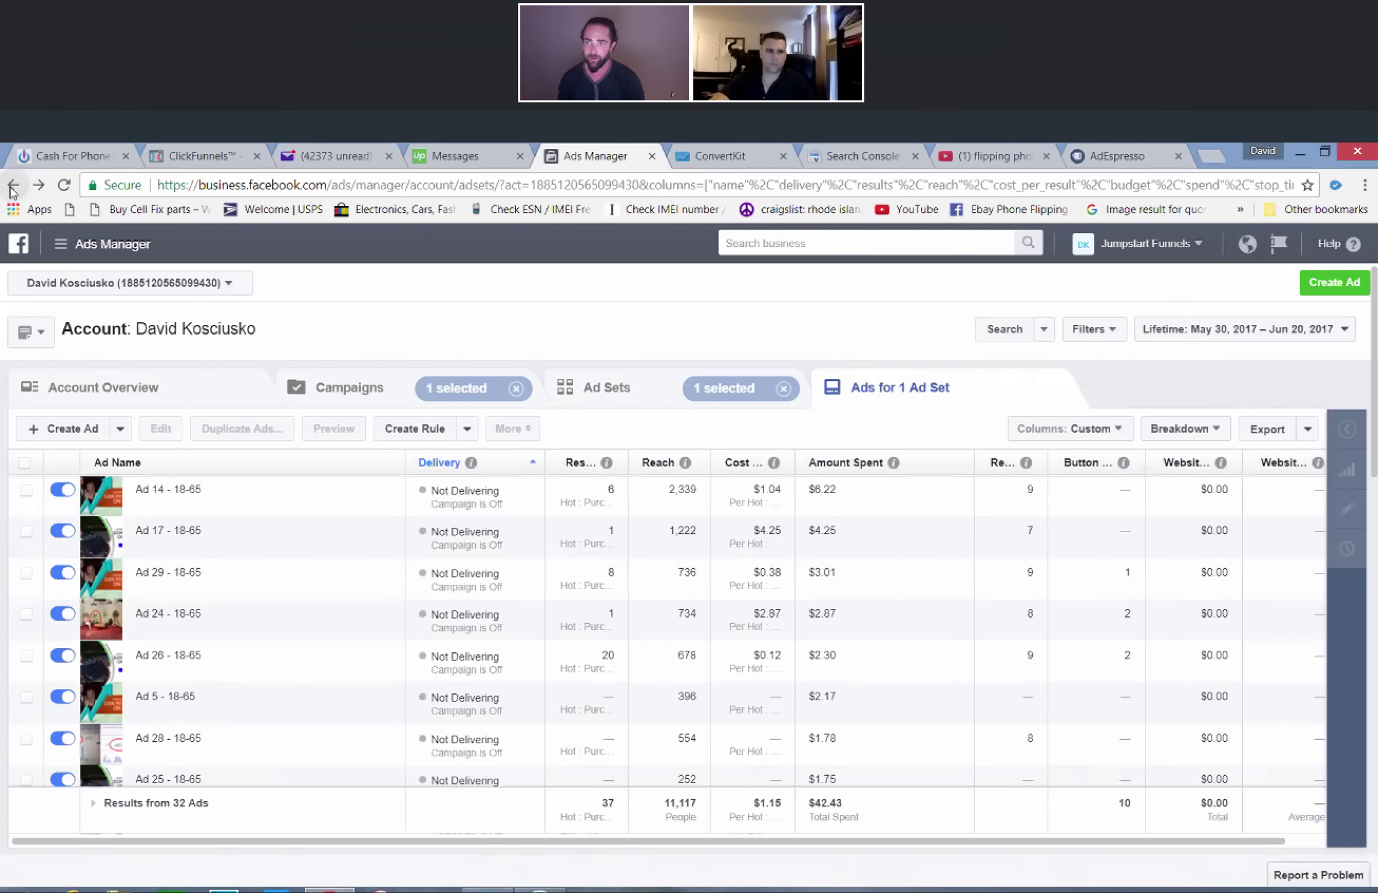
left_click(13, 186)
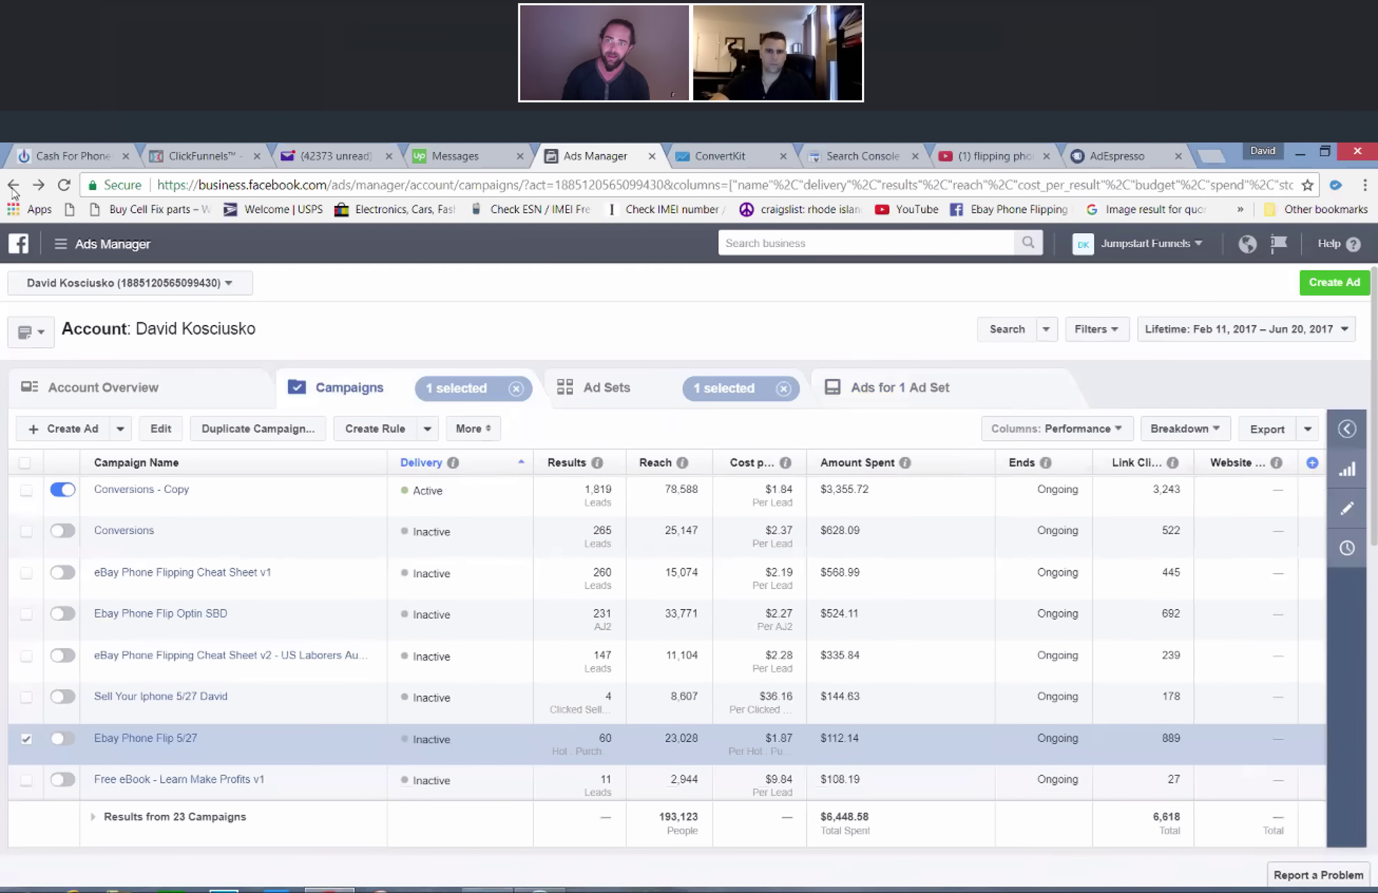
scroll(292, 692, "down", 4)
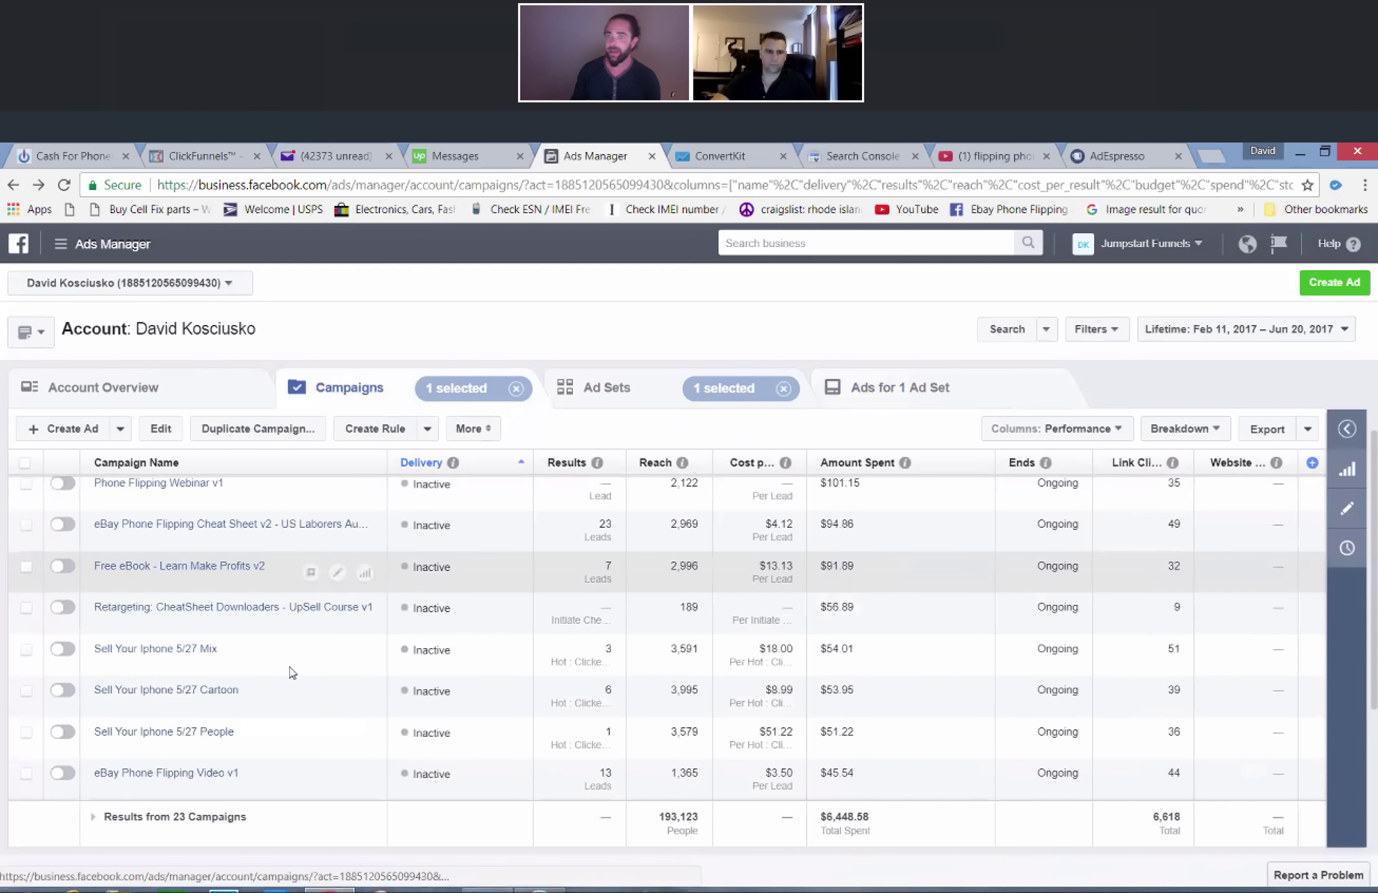
scroll(292, 669, "down", 3)
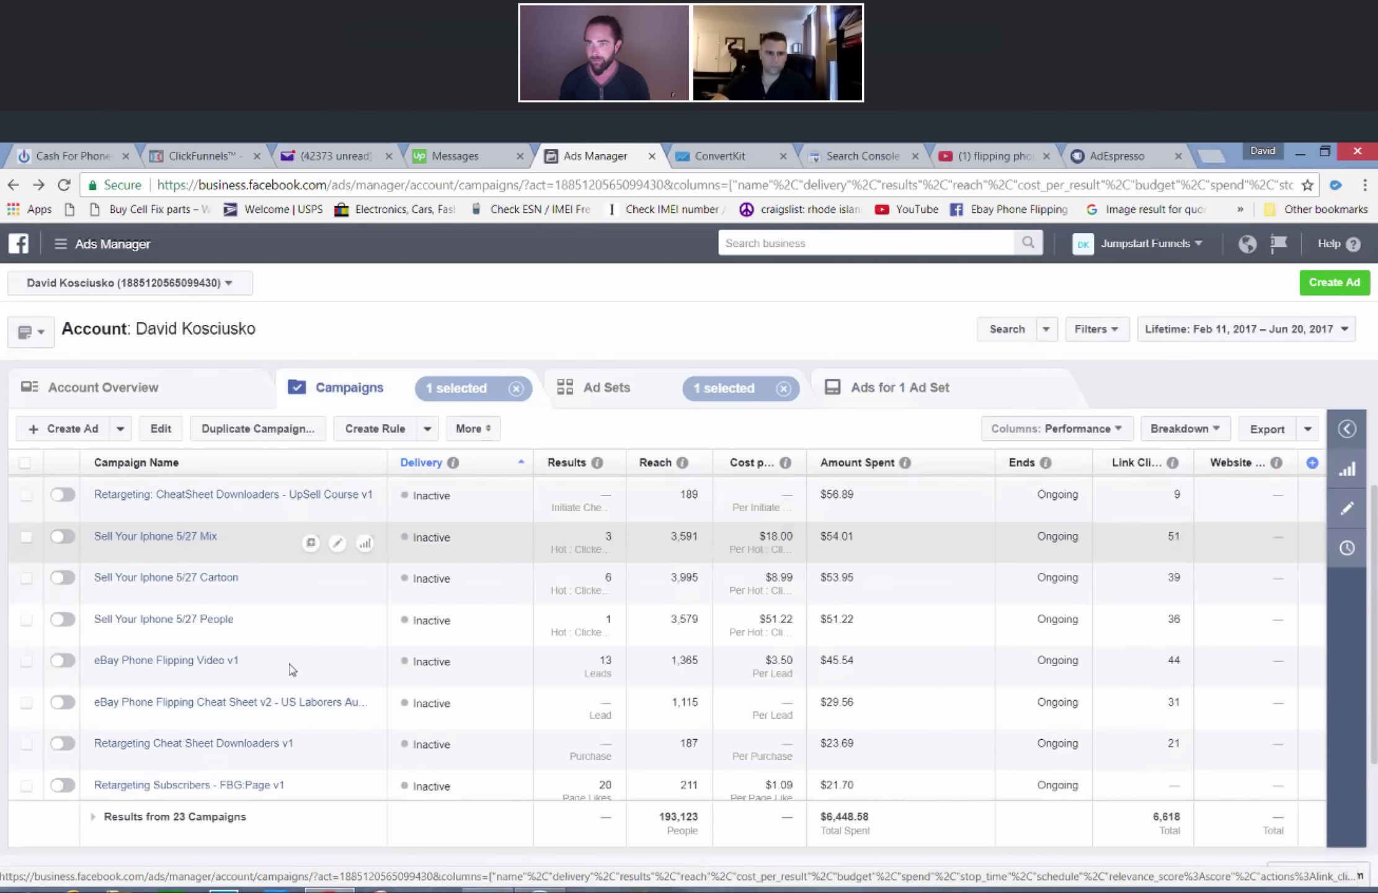
scroll(292, 670, "down", 3)
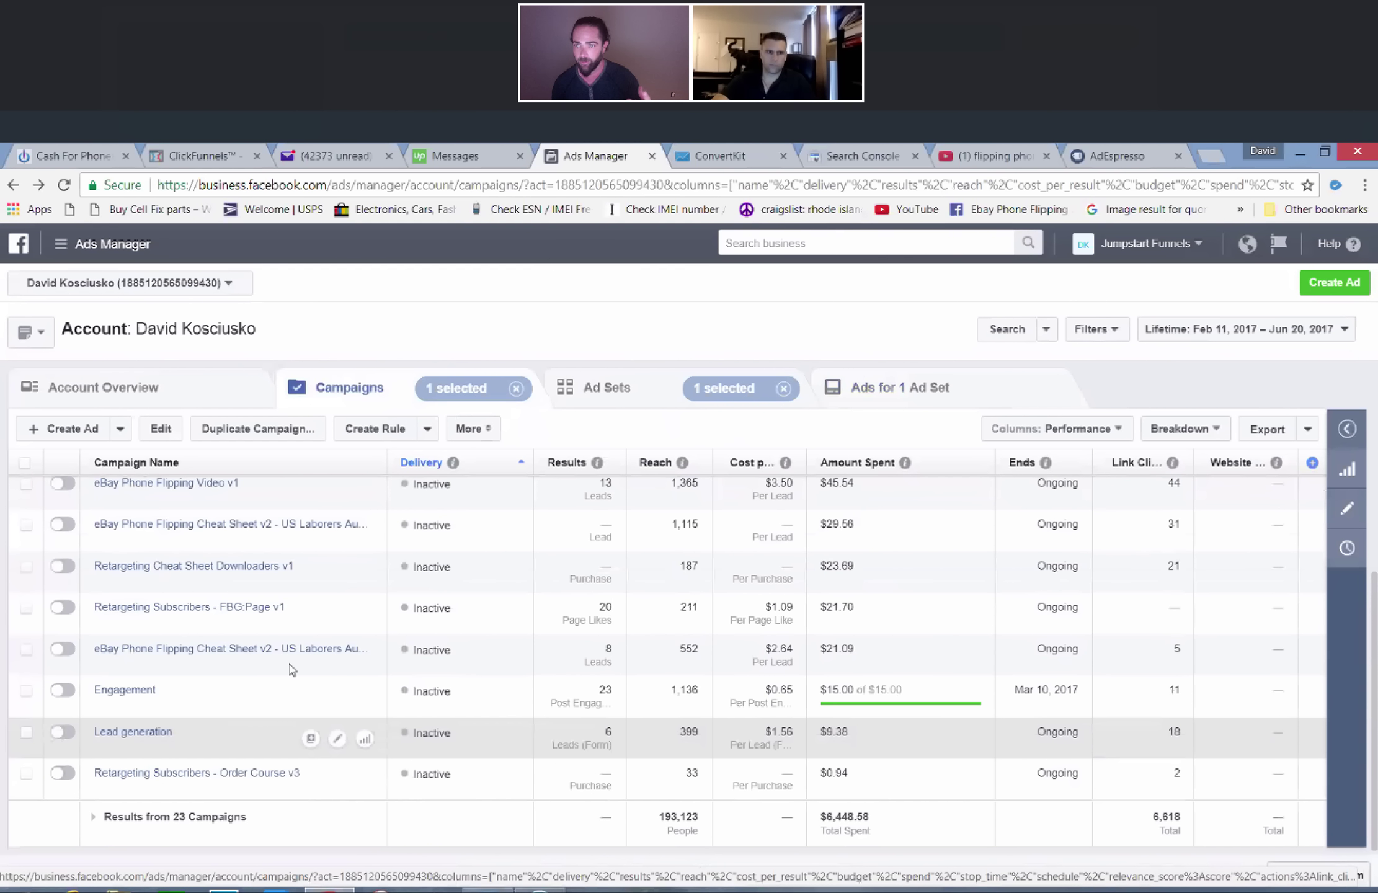
scroll(242, 762, "up", 10)
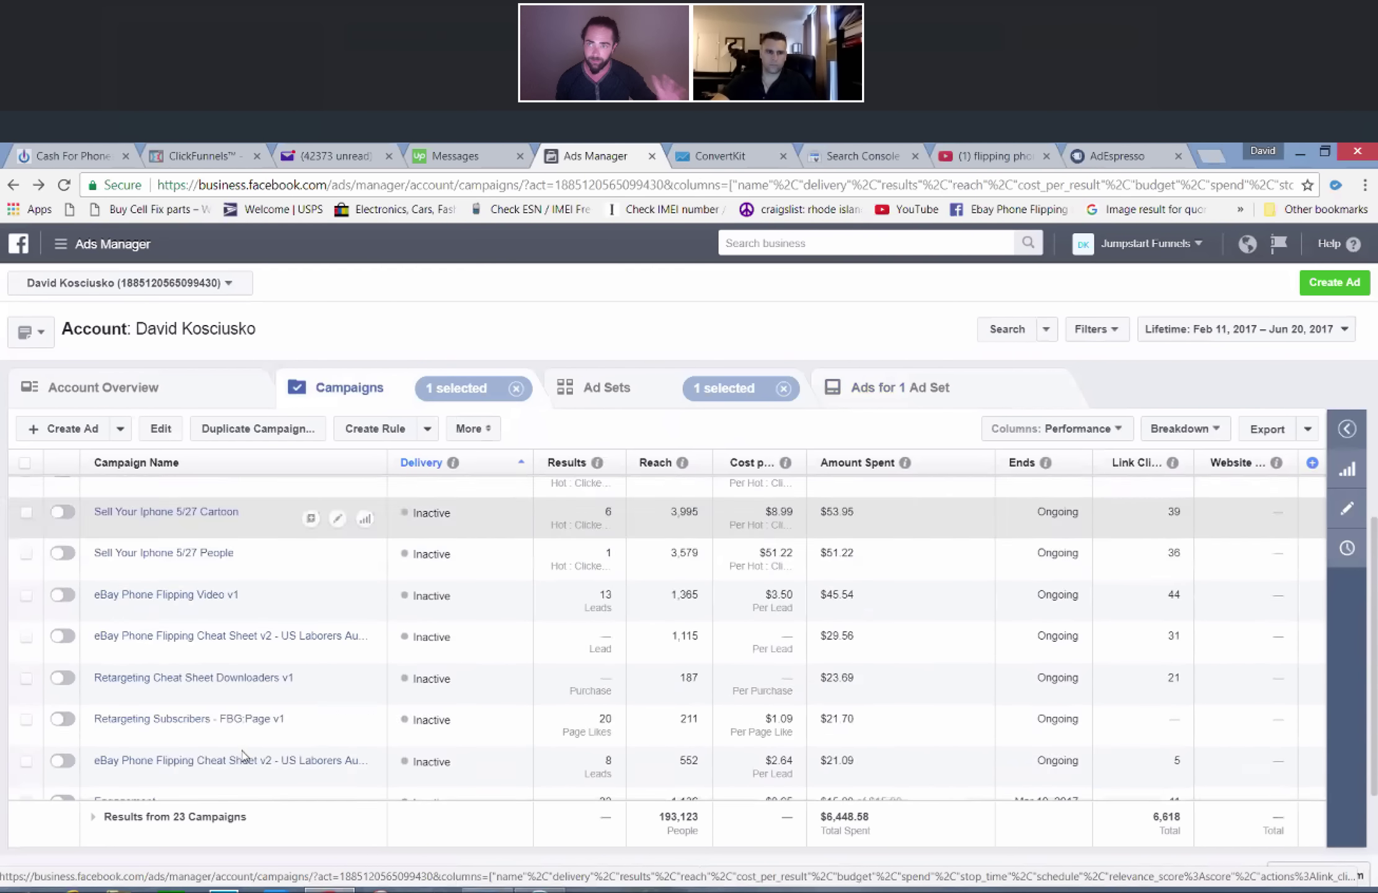